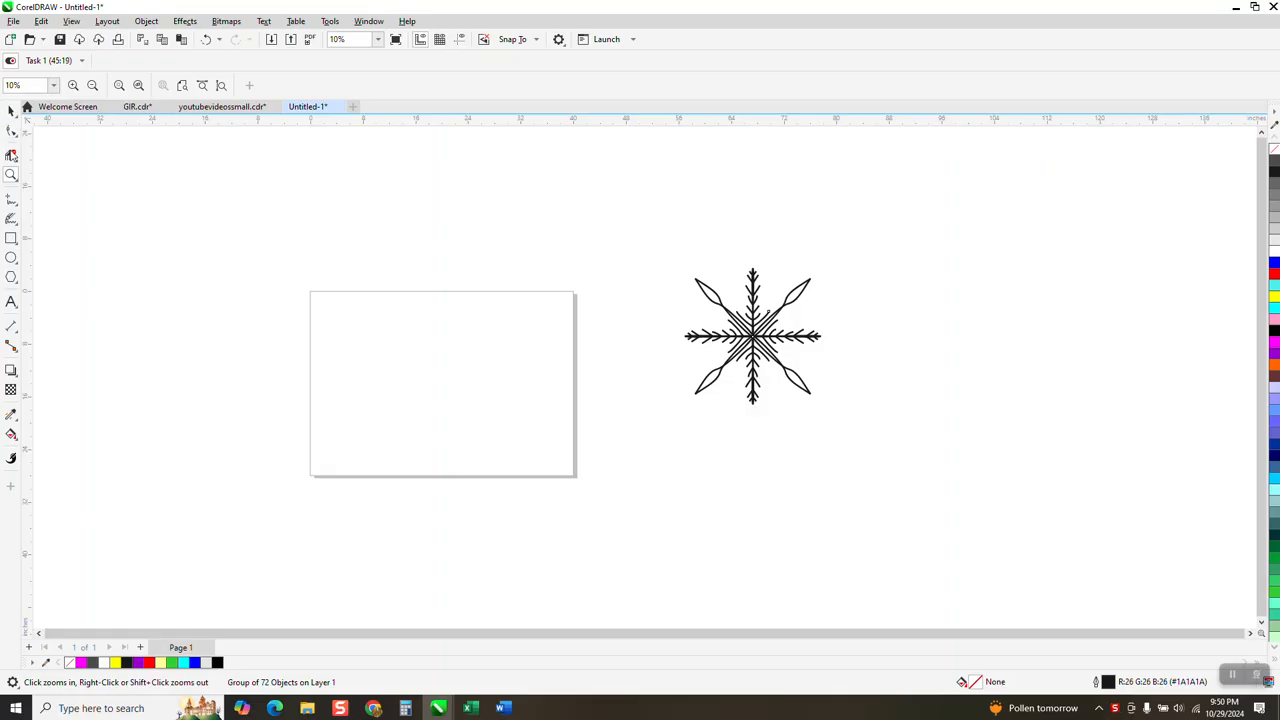
- Create a symmetry with one mirror line from the snowflake group, finish it, and remove the symmetry
{"action": "left_click_drag", "start_coordinate": [687, 273], "coordinate": [853, 403]}
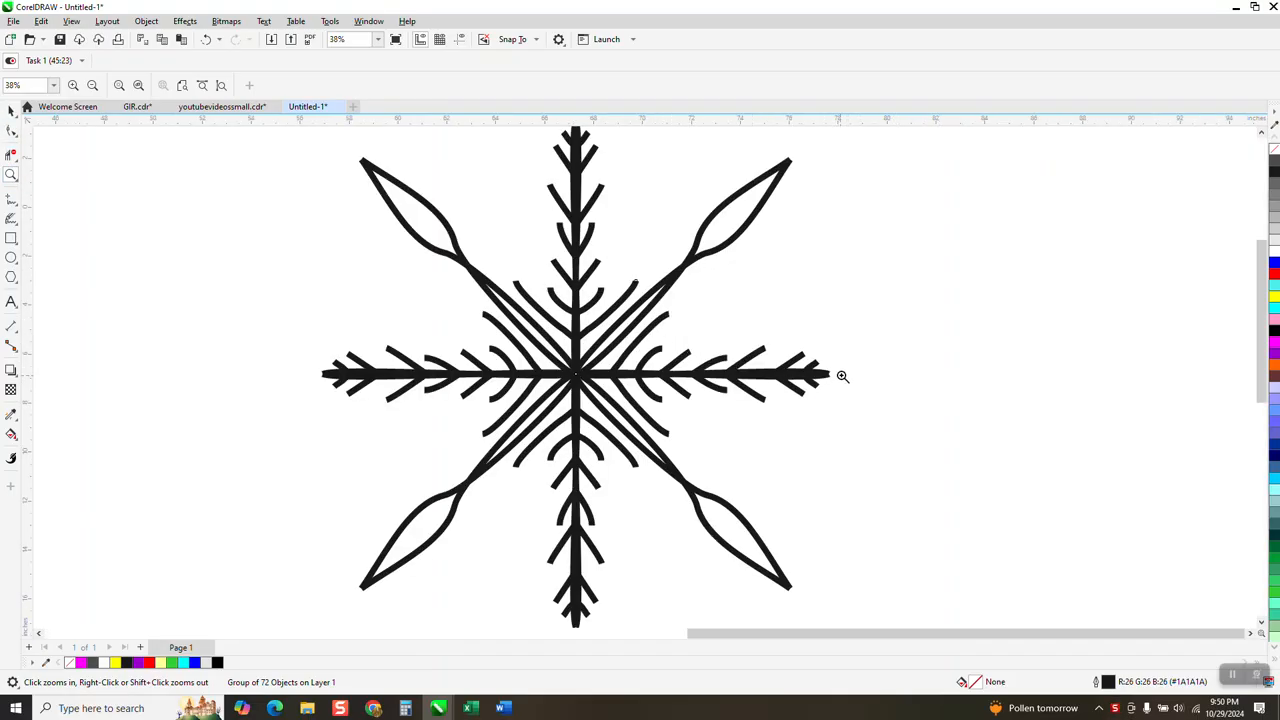
{"action": "scroll", "coordinate": [845, 370], "scroll_direction": "down", "scroll_amount": 4}
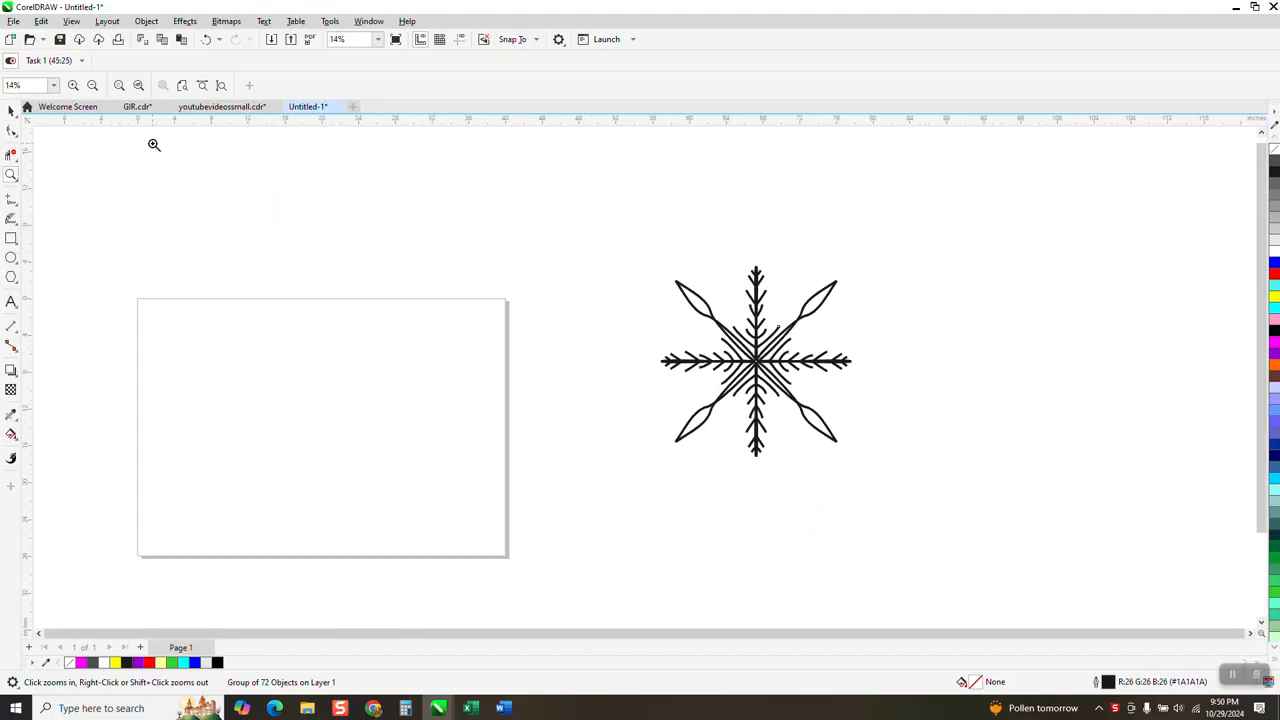
{"action": "left_click", "coordinate": [144, 22]}
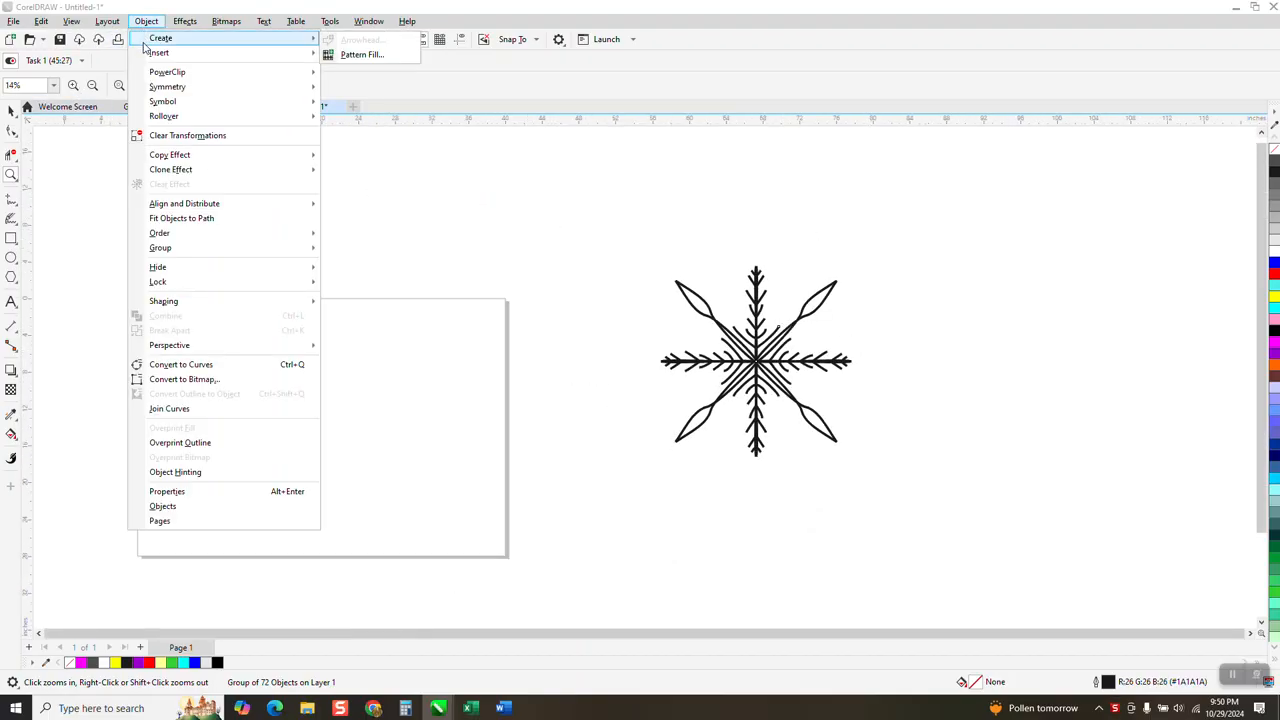
{"action": "mouse_move", "coordinate": [290, 87]}
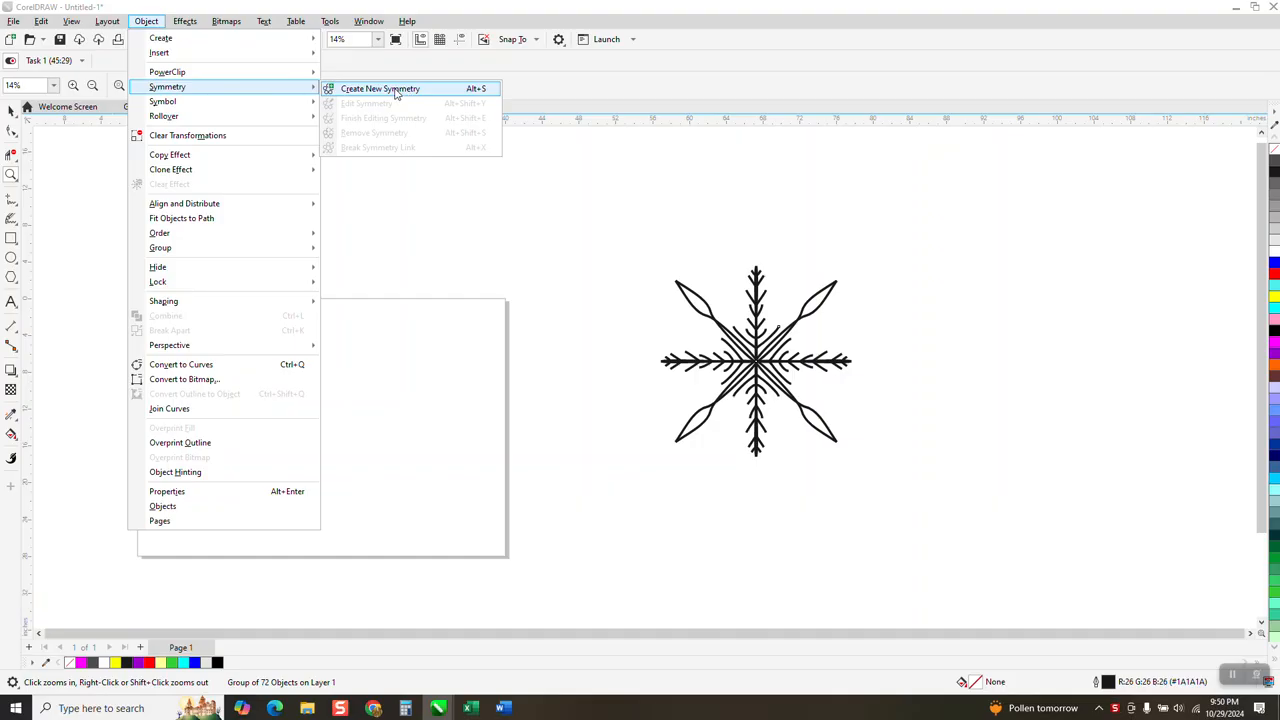
{"action": "left_click", "coordinate": [397, 90]}
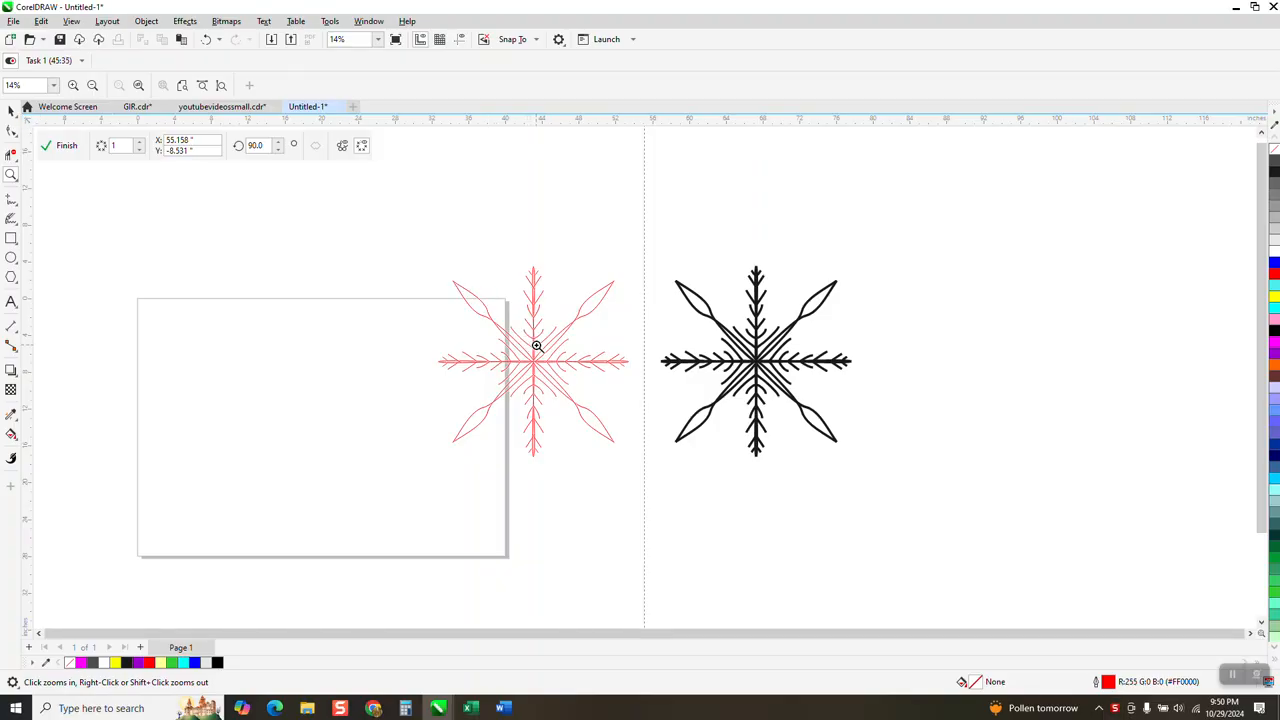
{"action": "left_click", "coordinate": [62, 145]}
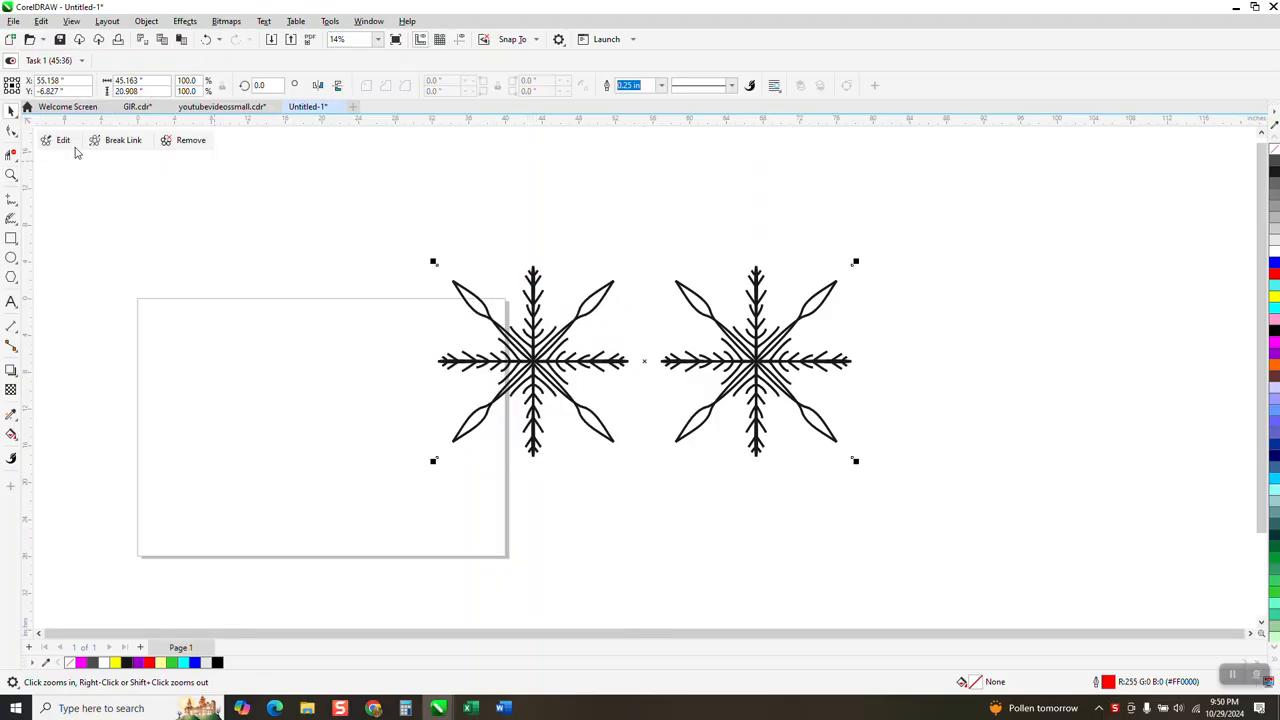
{"action": "left_click", "coordinate": [191, 141]}
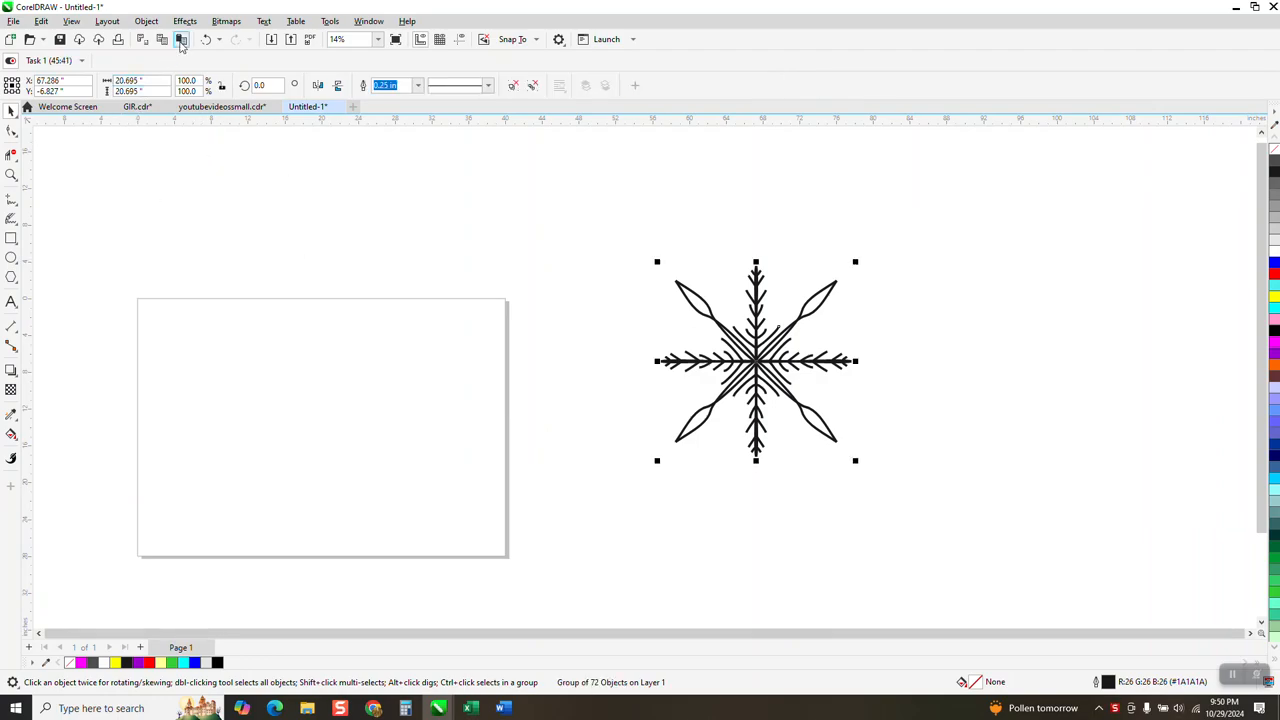
- Create a new symmetry from the snowflake group with one vertical mirror line and finish editing it
{"action": "left_click", "coordinate": [152, 24]}
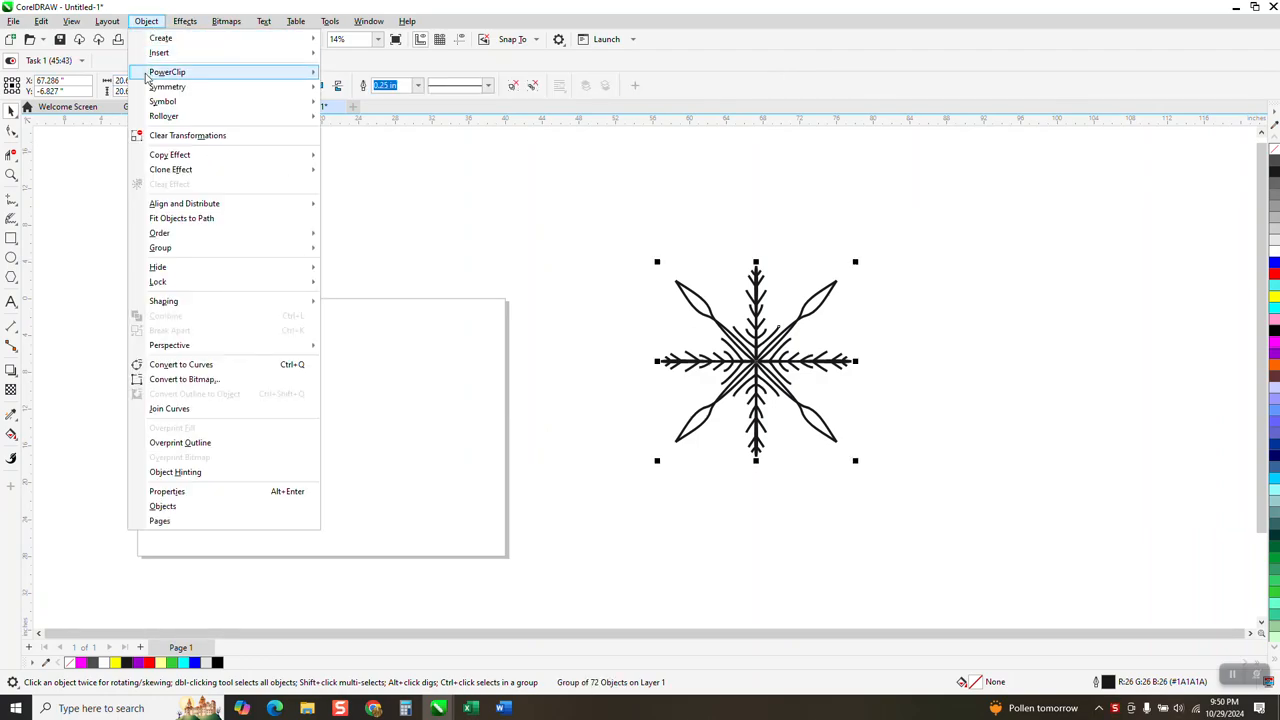
{"action": "mouse_move", "coordinate": [155, 92]}
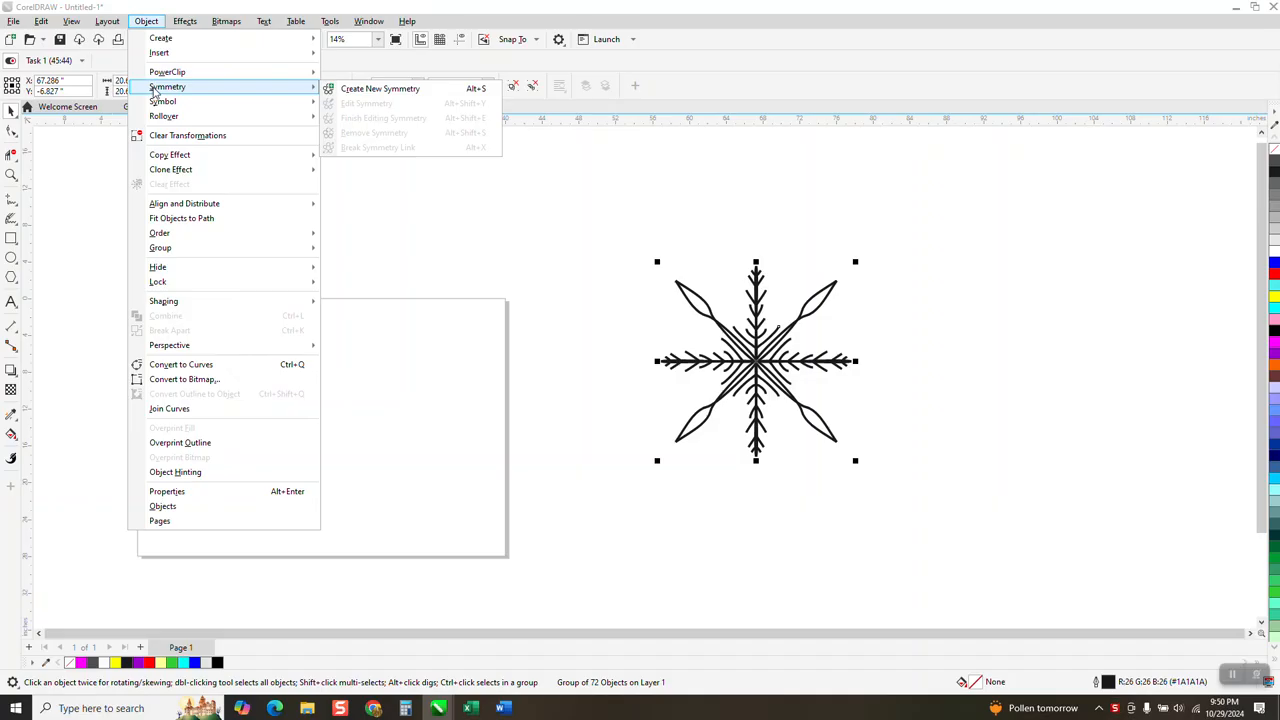
{"action": "left_click", "coordinate": [386, 91]}
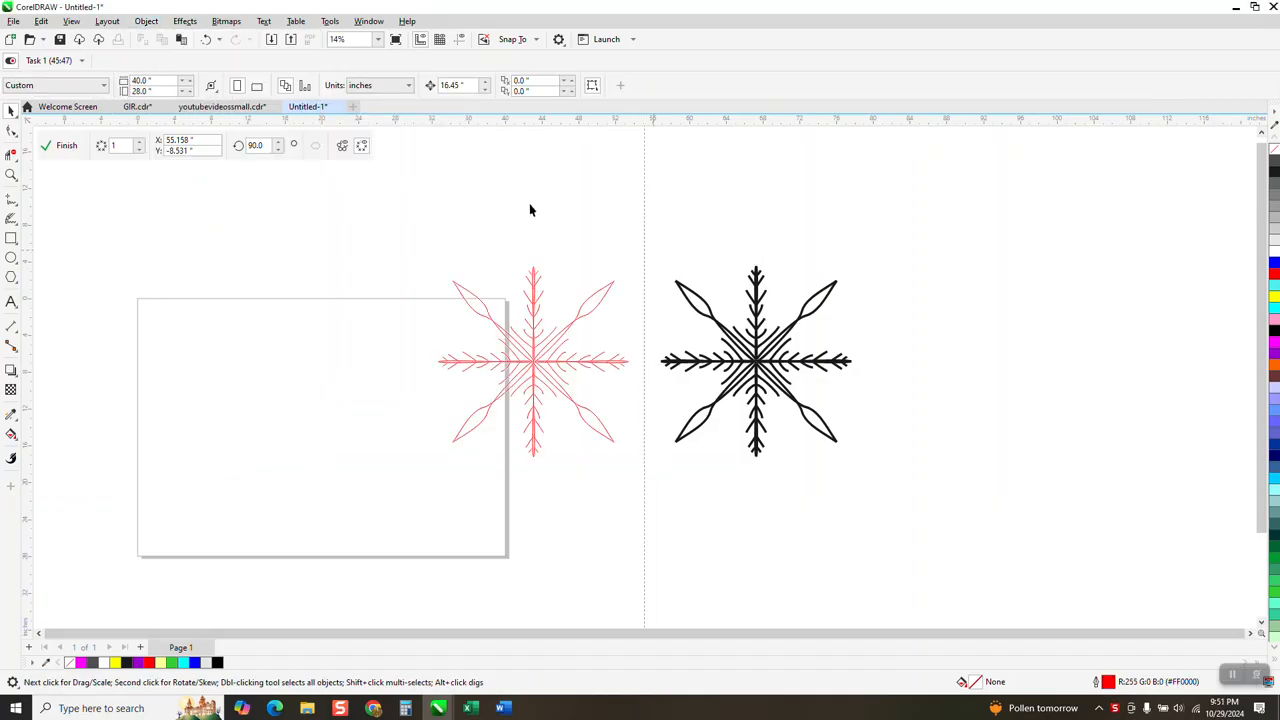
{"action": "left_click", "coordinate": [147, 21]}
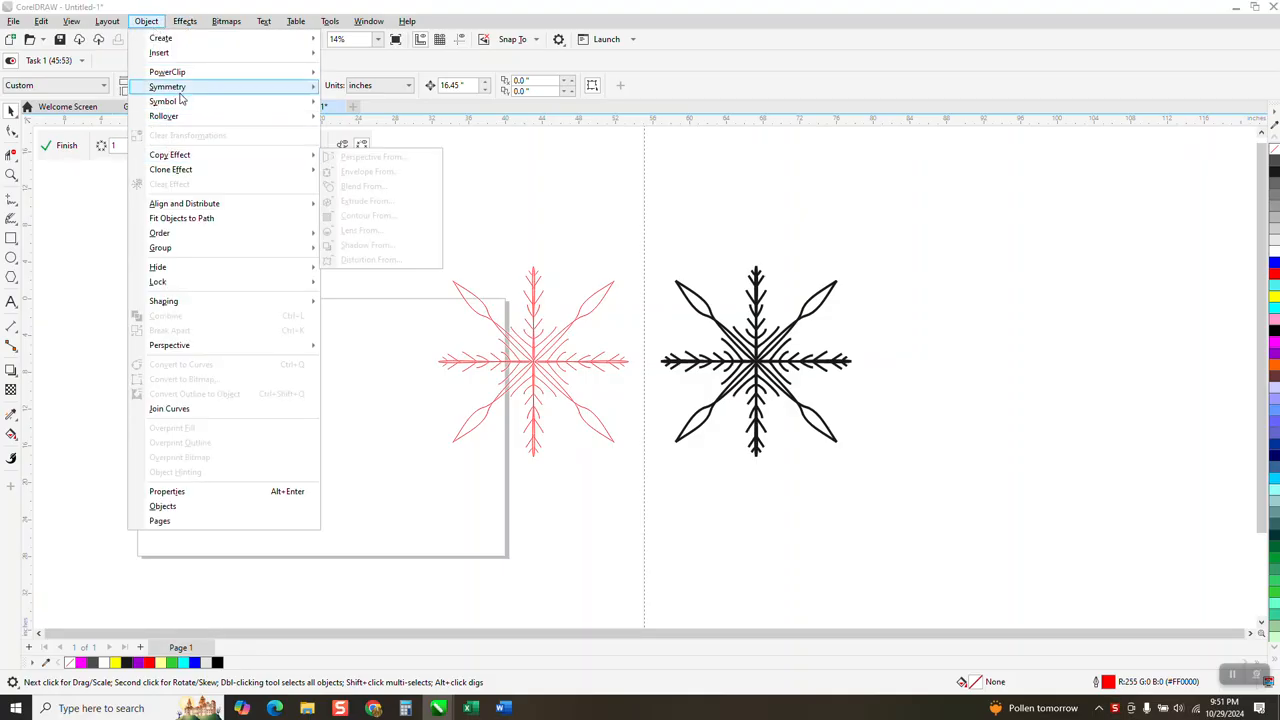
{"action": "mouse_move", "coordinate": [181, 93]}
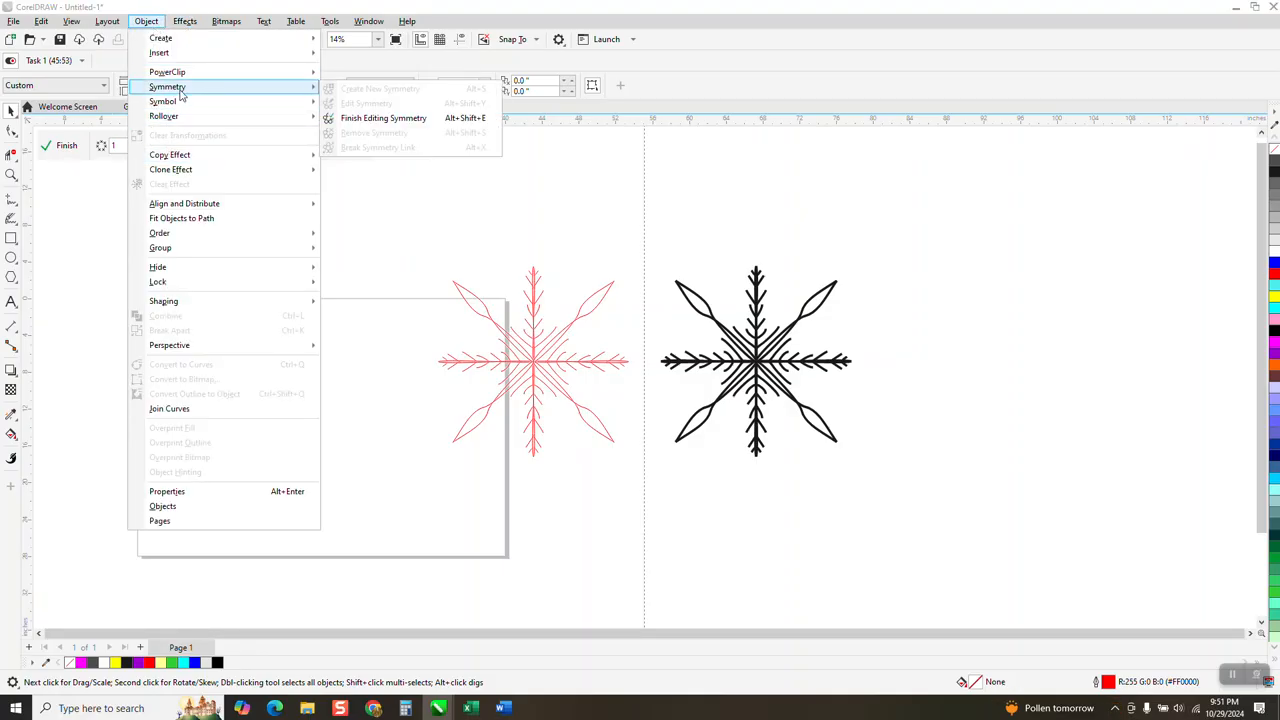
{"action": "left_click", "coordinate": [383, 119]}
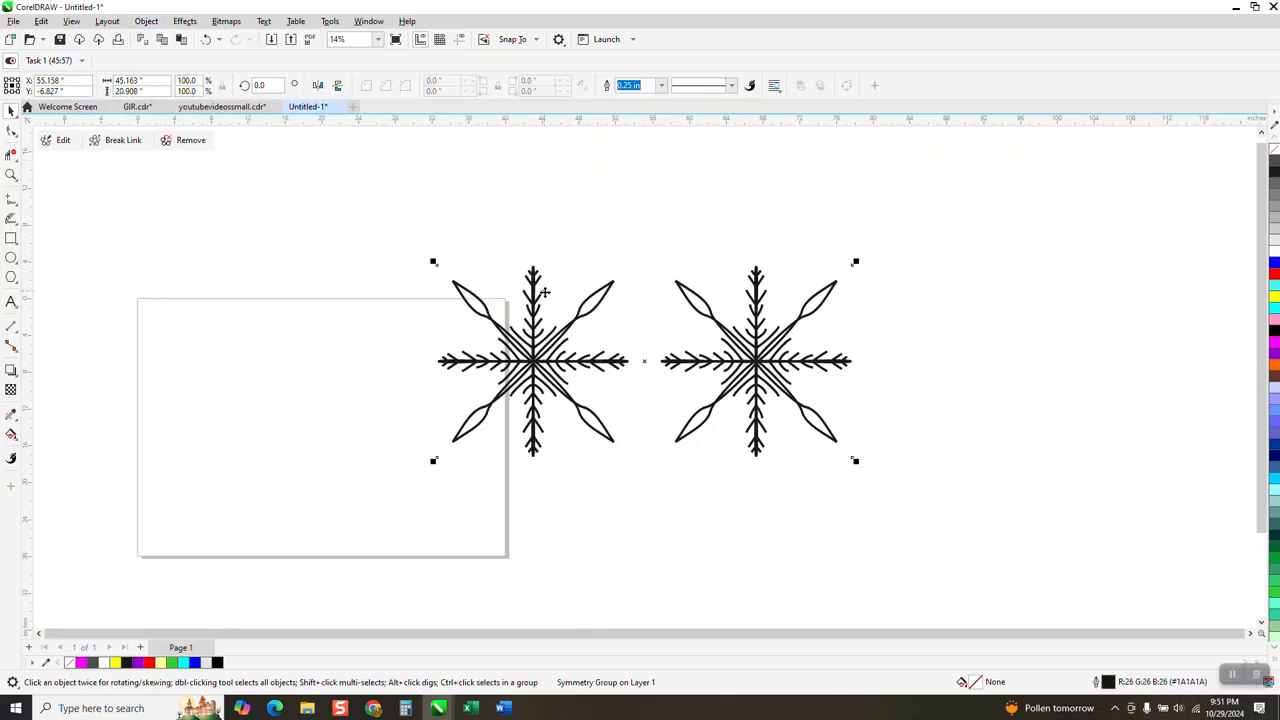
- Move the mirrored snowflake pair above and to the right of the page, break its symmetry link, and deselect it
{"action": "left_click_drag", "start_coordinate": [543, 343], "coordinate": [972, 372]}
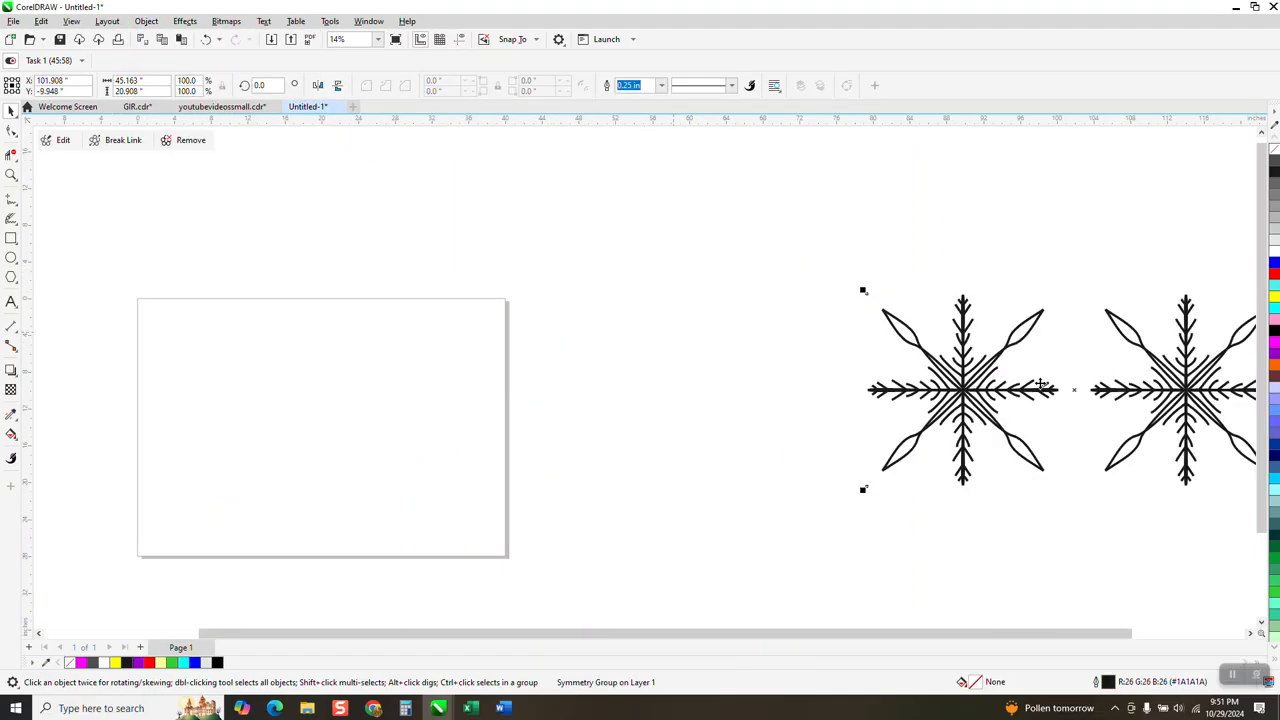
{"action": "left_click_drag", "start_coordinate": [1172, 388], "coordinate": [1014, 287]}
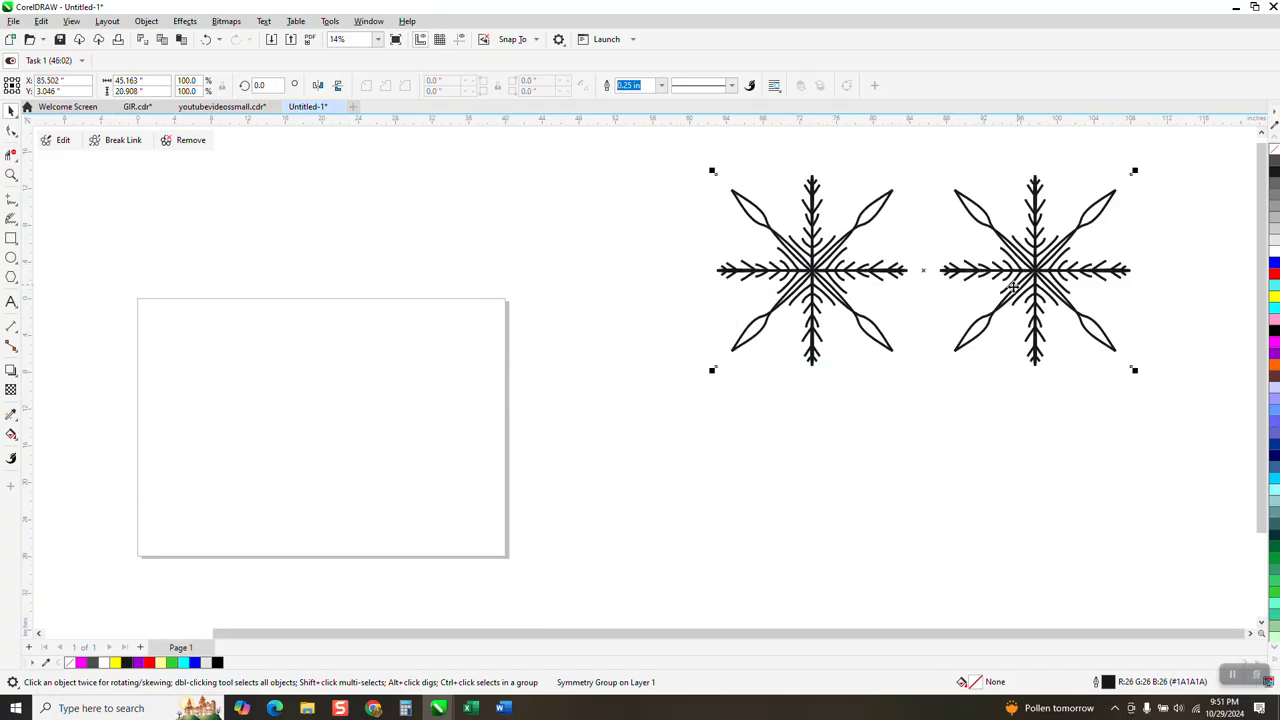
{"action": "left_click", "coordinate": [121, 140]}
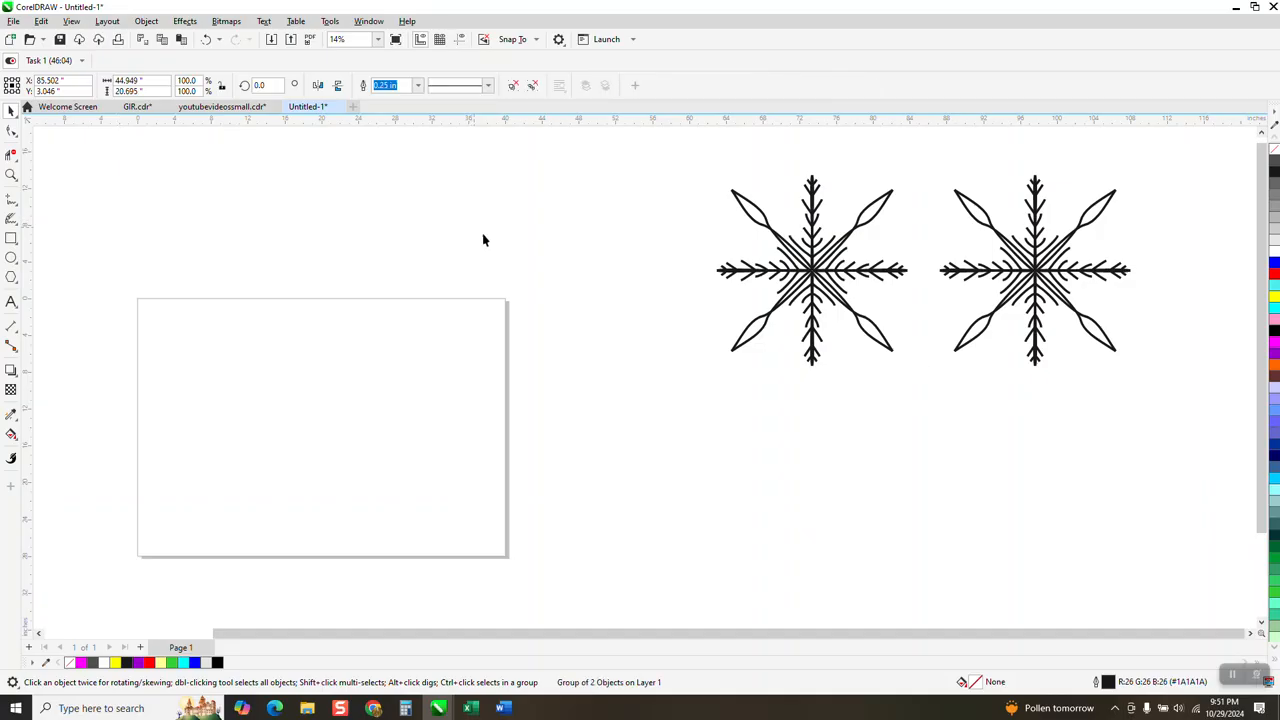
{"action": "left_click", "coordinate": [293, 311]}
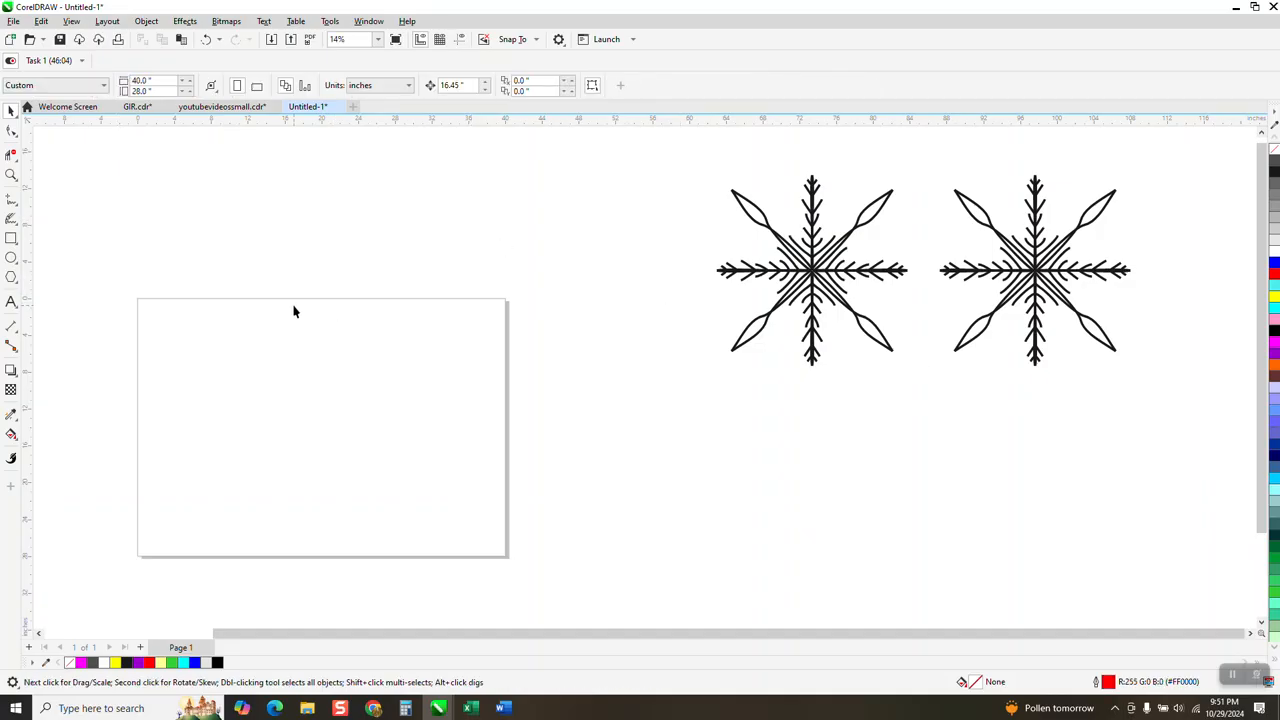
- Create a new empty symmetry and set its number of mirror lines to 6
{"action": "left_click", "coordinate": [145, 21]}
{"action": "mouse_move", "coordinate": [150, 88]}
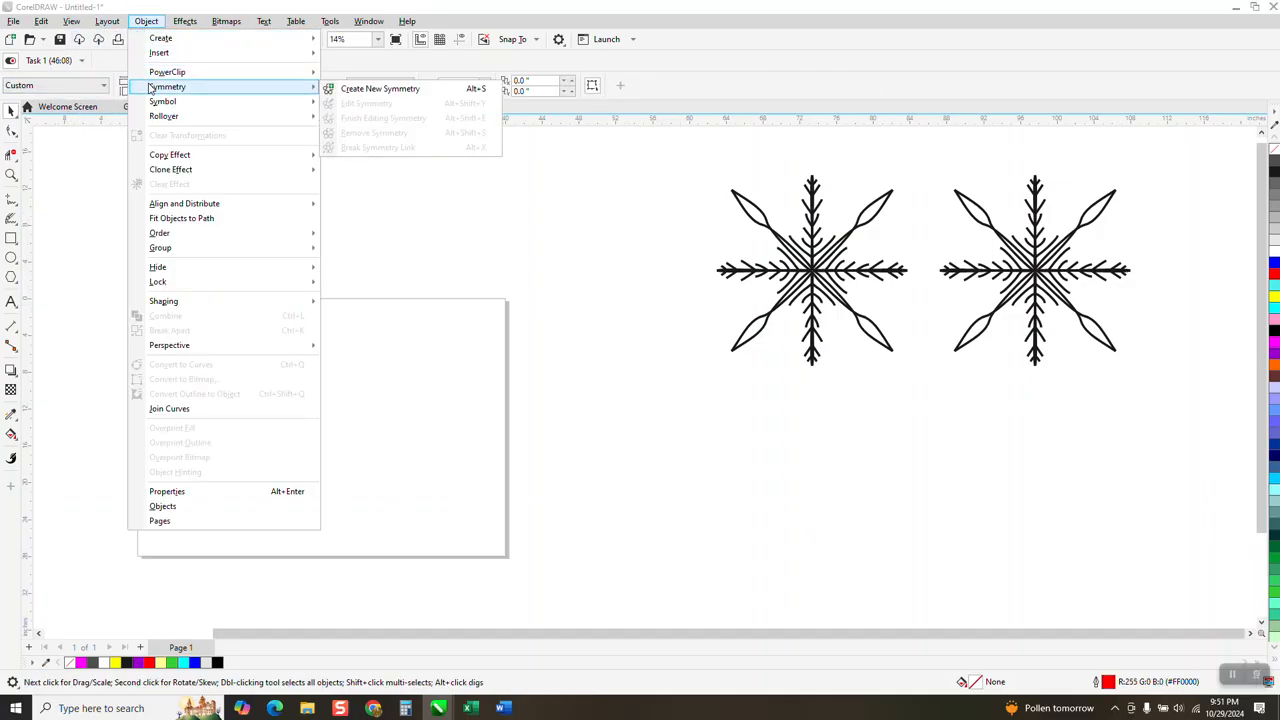
{"action": "left_click", "coordinate": [389, 91]}
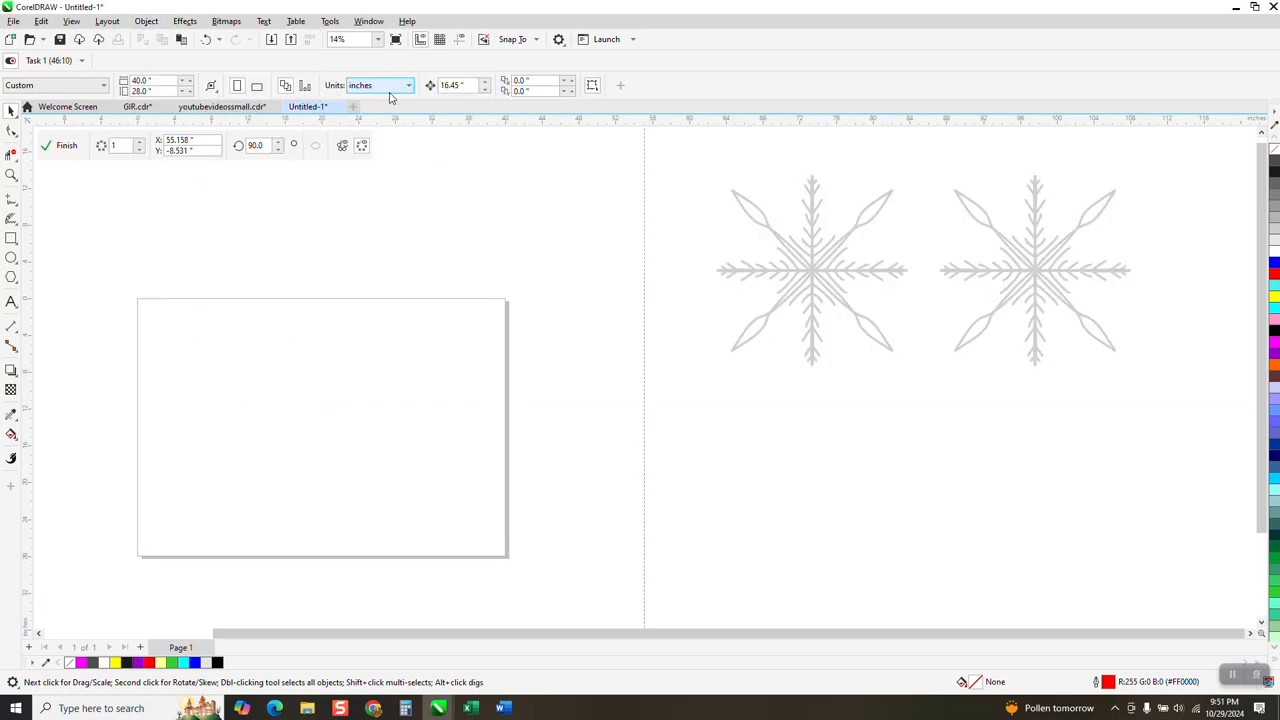
{"action": "scroll", "coordinate": [469, 260], "scroll_direction": "down", "scroll_amount": 1}
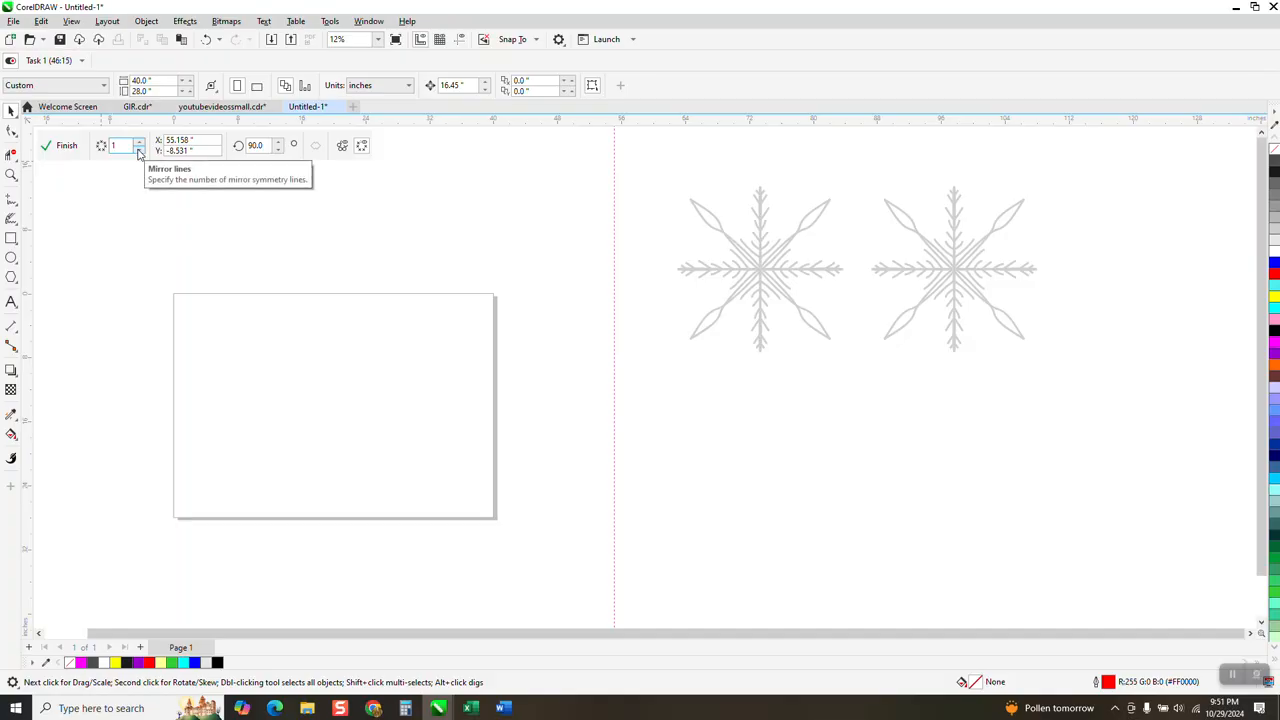
{"action": "left_click", "coordinate": [140, 142]}
{"action": "left_click", "coordinate": [140, 142]}
{"action": "left_click", "coordinate": [140, 142]}
{"action": "left_click", "coordinate": [140, 142]}
{"action": "left_click", "coordinate": [140, 142]}
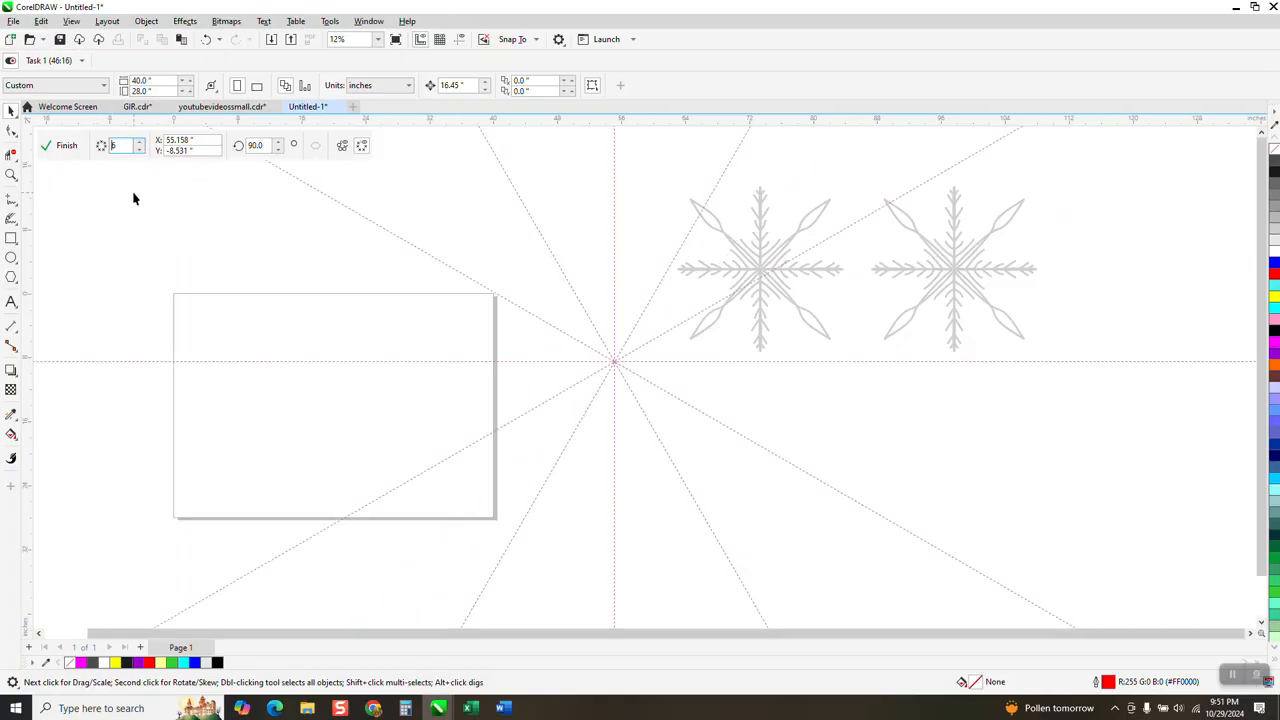
- Move the centre of the symmetry lines to the page centre at X 20.0 in, Y -14.0 in
{"action": "left_click", "coordinate": [62, 107]}
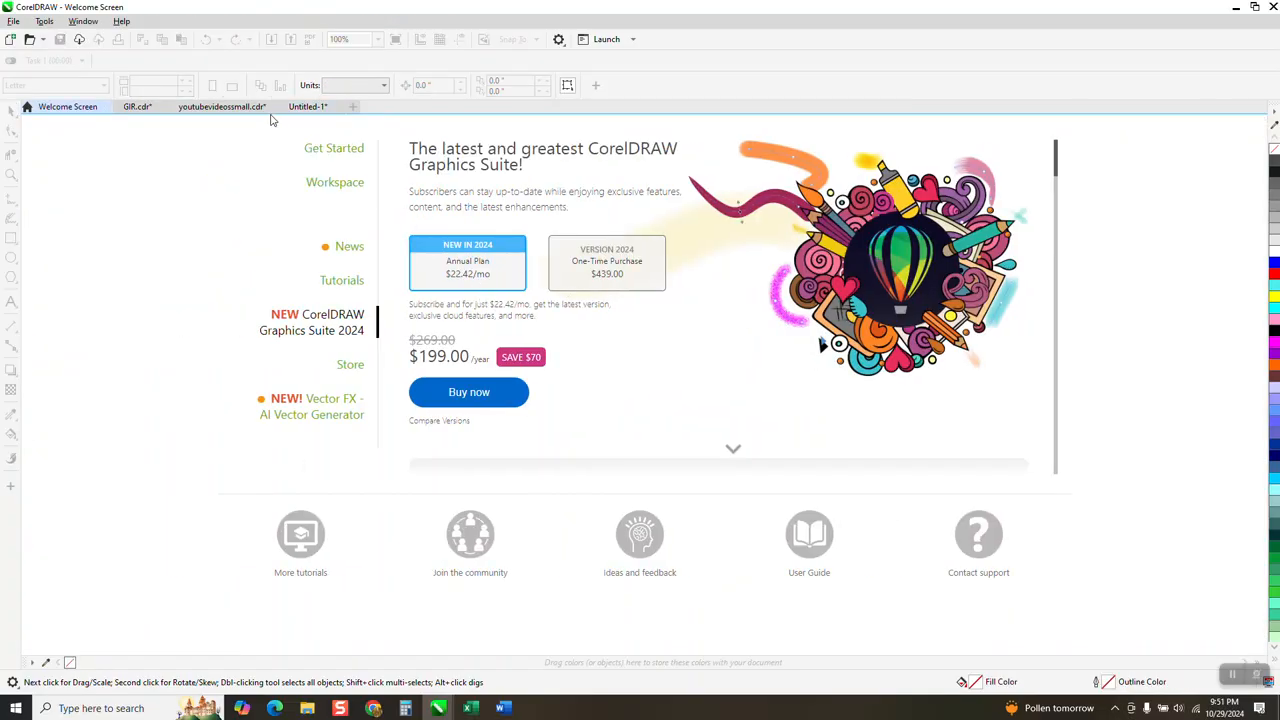
{"action": "left_click", "coordinate": [307, 106]}
{"action": "left_click_drag", "start_coordinate": [613, 361], "coordinate": [333, 405]}
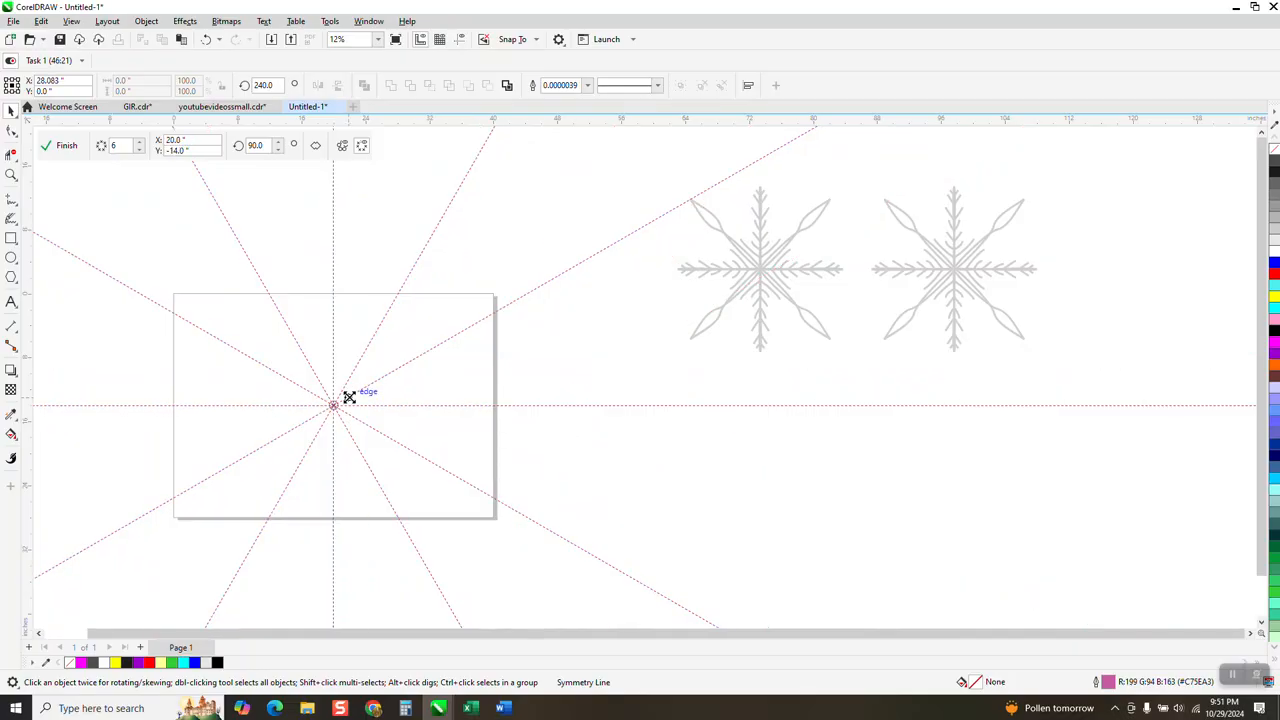
{"action": "scroll", "coordinate": [479, 388], "scroll_direction": "down", "scroll_amount": 1}
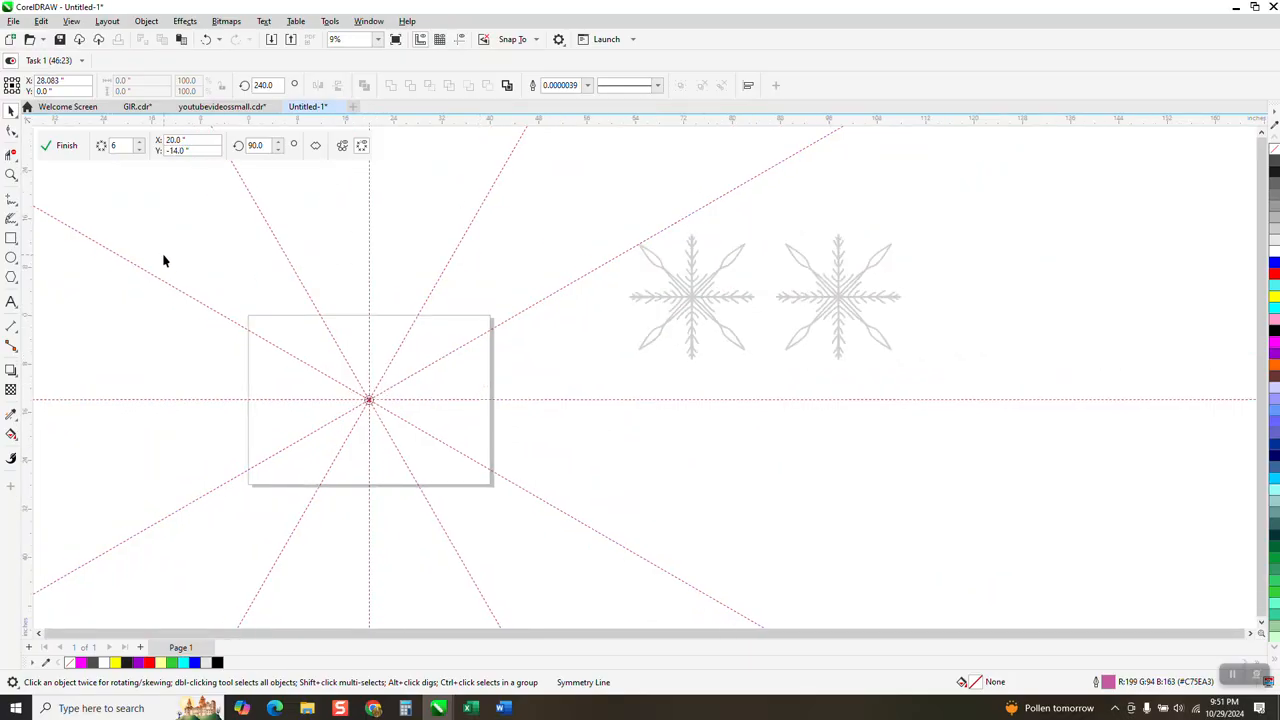
- Draw a wavy freehand curve between two mirror lines in the page's upper-left area and undo it
{"action": "left_click", "coordinate": [11, 175]}
{"action": "left_click_drag", "start_coordinate": [450, 469], "coordinate": [450, 469]}
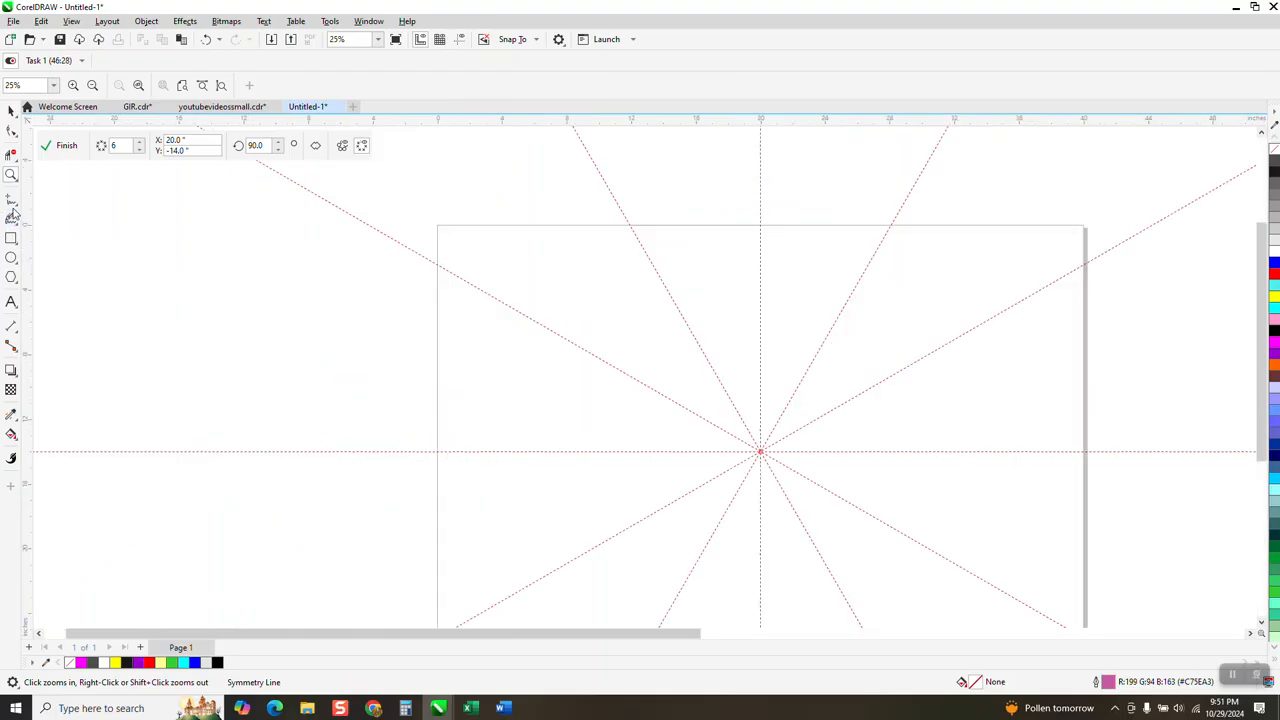
{"action": "left_click", "coordinate": [16, 204]}
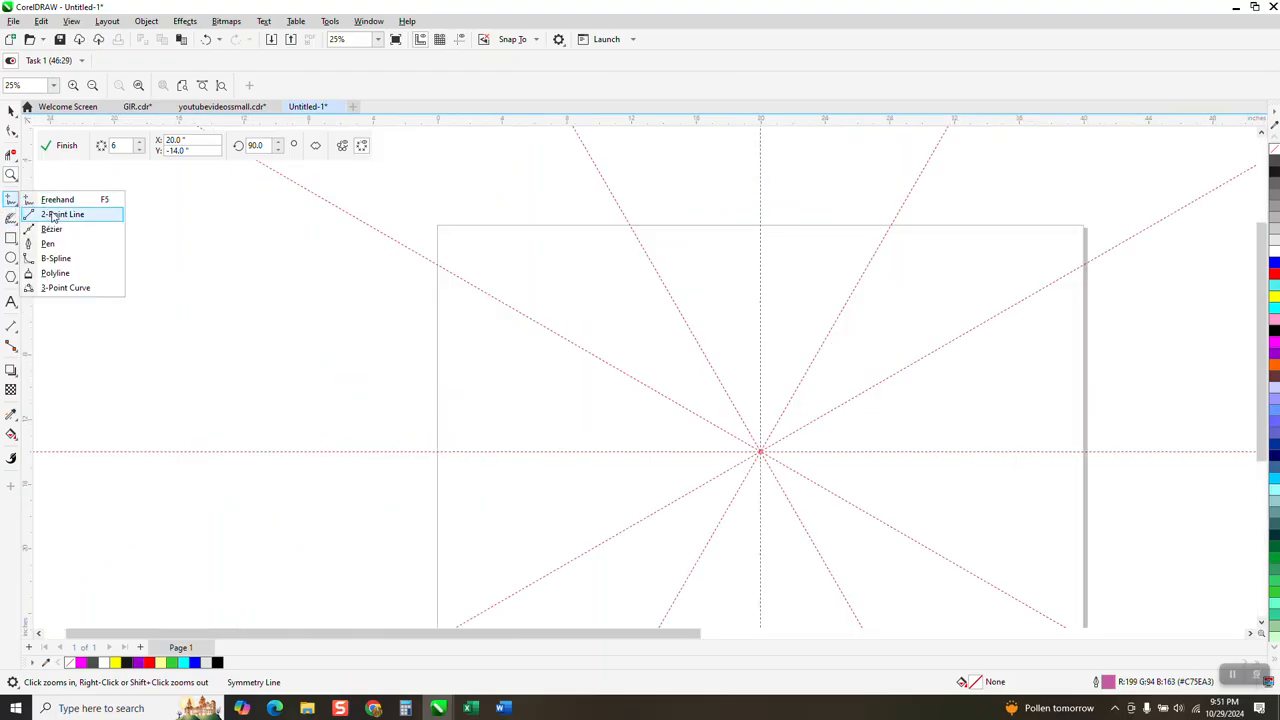
{"action": "left_click", "coordinate": [57, 200]}
{"action": "mouse_move", "coordinate": [663, 284]}
{"action": "left_mouse_down"}
{"action": "mouse_move", "coordinate": [618, 274]}
{"action": "mouse_move", "coordinate": [575, 292]}
{"action": "mouse_move", "coordinate": [557, 336]}
{"action": "left_mouse_up"}
{"action": "scroll", "coordinate": [443, 326], "scroll_direction": "down", "scroll_amount": 2}
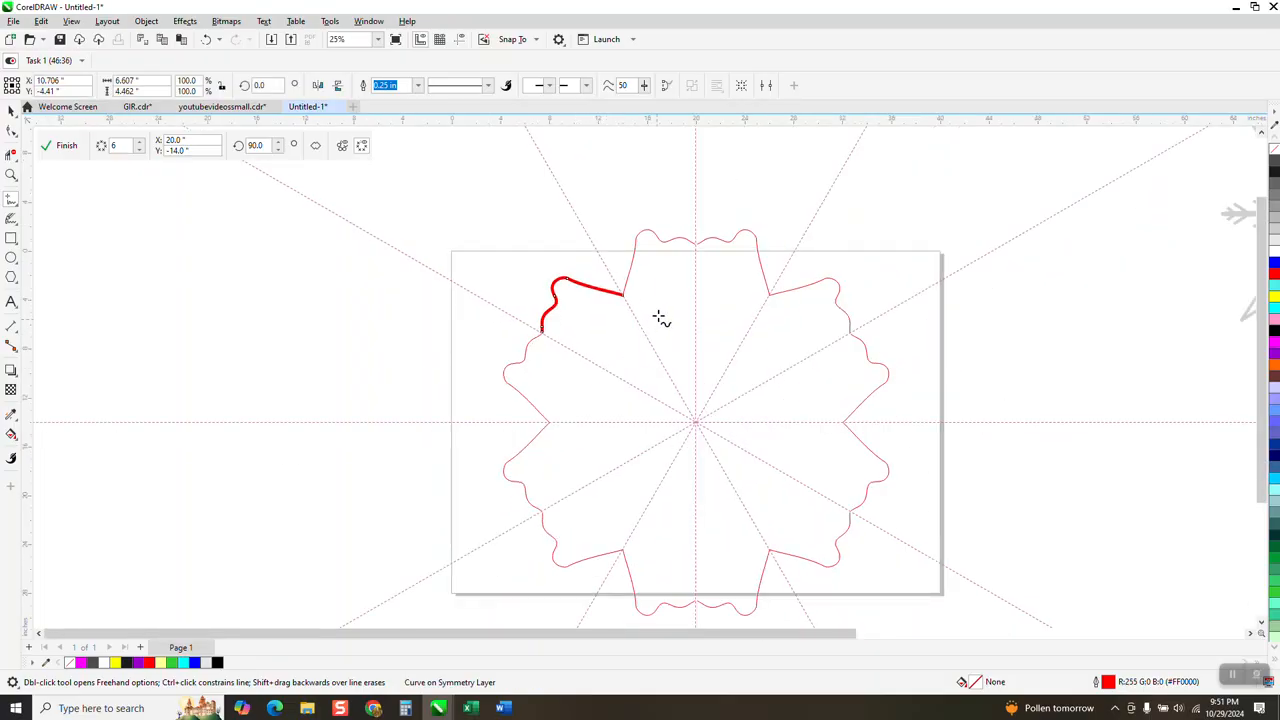
{"action": "left_click", "coordinate": [206, 39]}
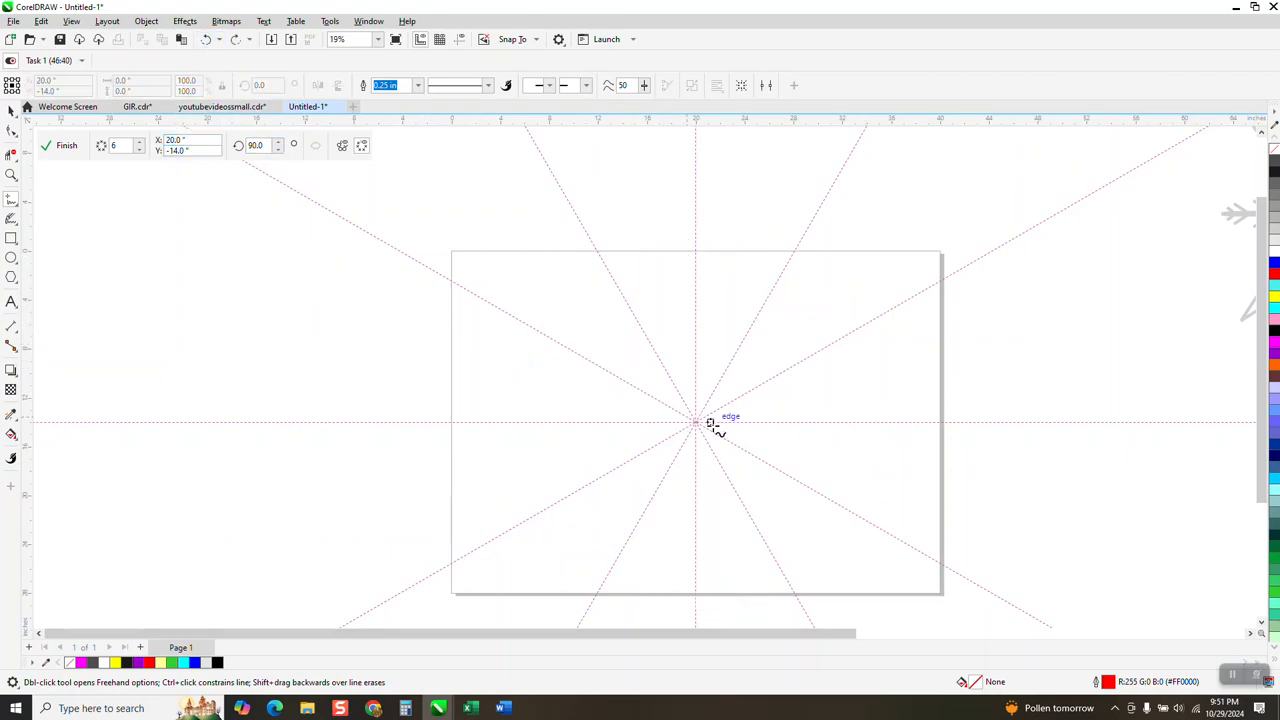
- Draw freehand curves from the centre along the vertical mirror line, about 20 in tall, and the next diagonal one, adding short branches along the vertical curve
{"action": "mouse_move", "coordinate": [696, 418]}
{"action": "left_mouse_down"}
{"action": "mouse_move", "coordinate": [709, 217]}
{"action": "mouse_move", "coordinate": [697, 178]}
{"action": "left_mouse_up"}
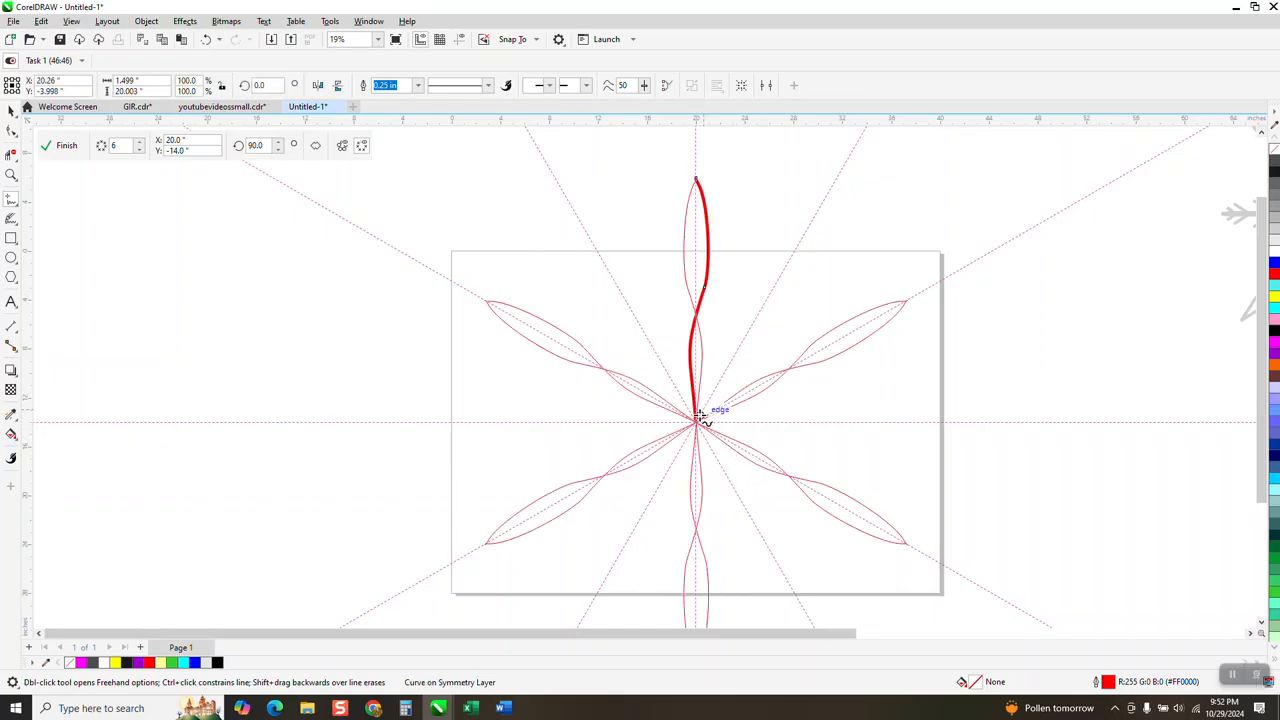
{"action": "mouse_move", "coordinate": [697, 420]}
{"action": "left_mouse_down"}
{"action": "mouse_move", "coordinate": [808, 249]}
{"action": "mouse_move", "coordinate": [812, 219]}
{"action": "left_mouse_up"}
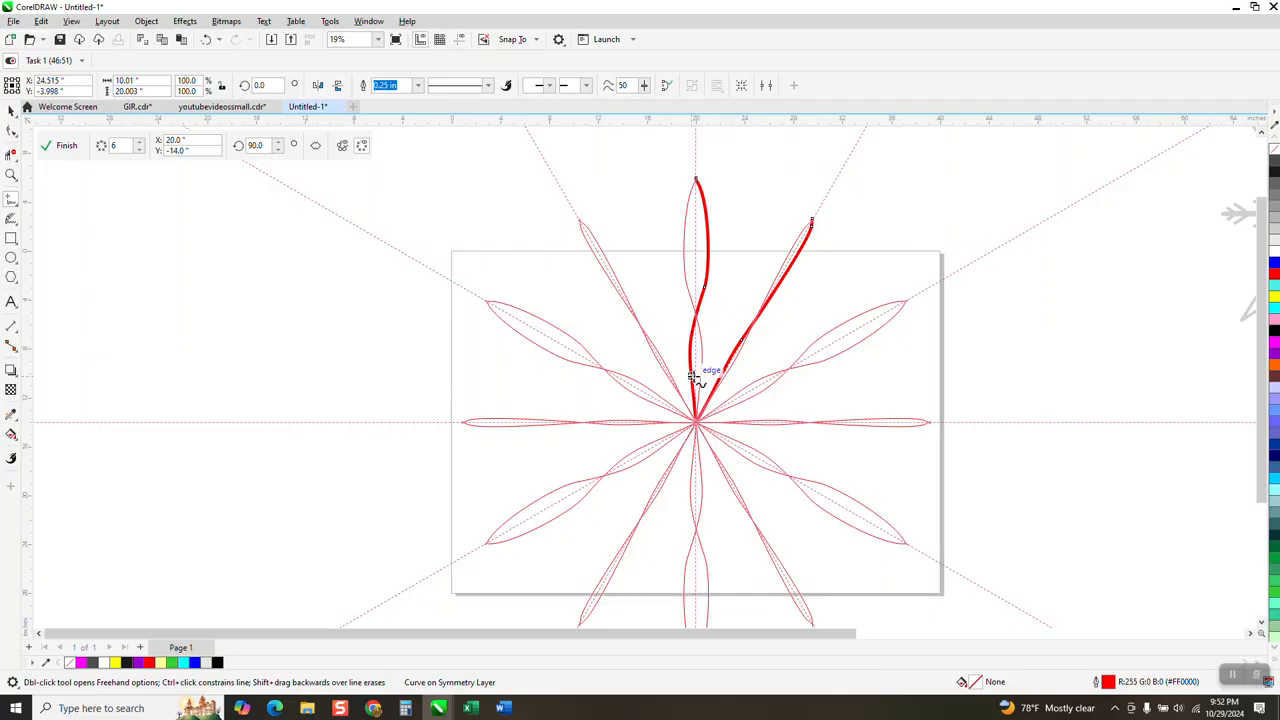
{"action": "mouse_move", "coordinate": [692, 370]}
{"action": "left_mouse_down"}
{"action": "mouse_move", "coordinate": [680, 322]}
{"action": "mouse_move", "coordinate": [694, 315]}
{"action": "mouse_move", "coordinate": [679, 303]}
{"action": "mouse_move", "coordinate": [723, 272]}
{"action": "mouse_move", "coordinate": [708, 265]}
{"action": "mouse_move", "coordinate": [720, 251]}
{"action": "mouse_move", "coordinate": [712, 164]}
{"action": "left_mouse_up"}
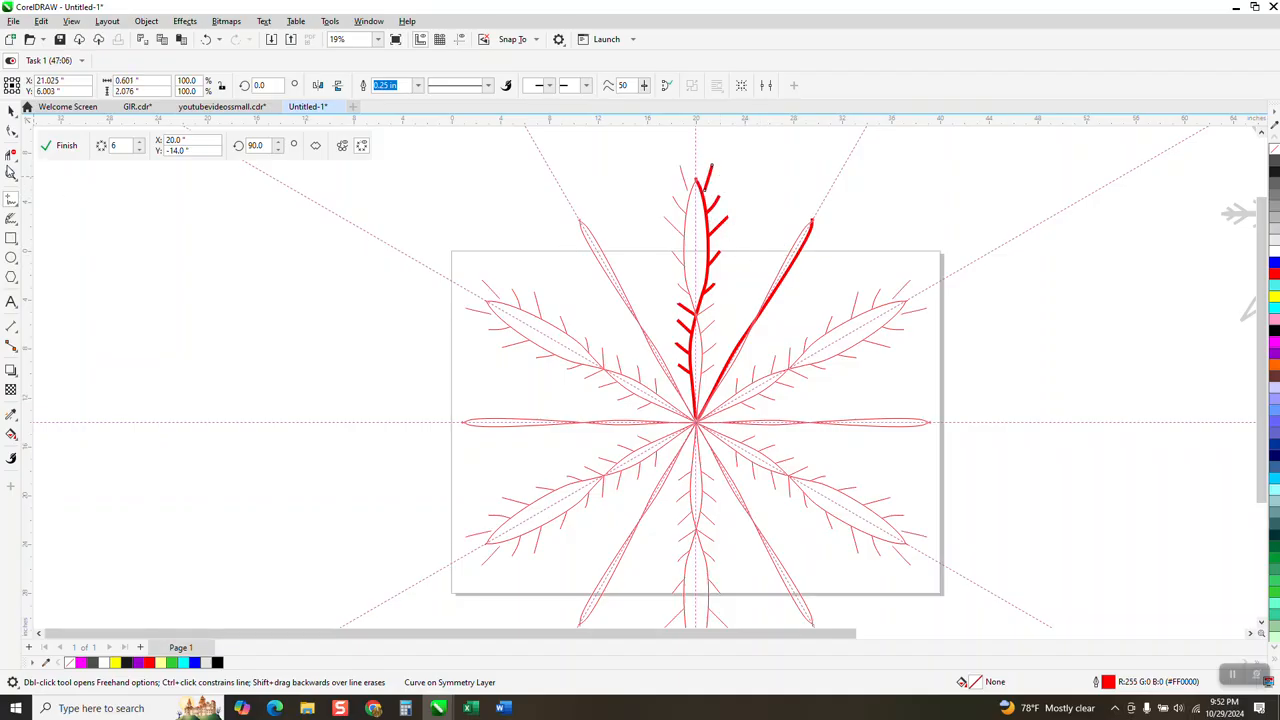
- Move the inner end node of the topmost short branch with the Shape tool so it touches the vertical curve
{"action": "left_click_drag", "start_coordinate": [668, 155], "coordinate": [798, 289]}
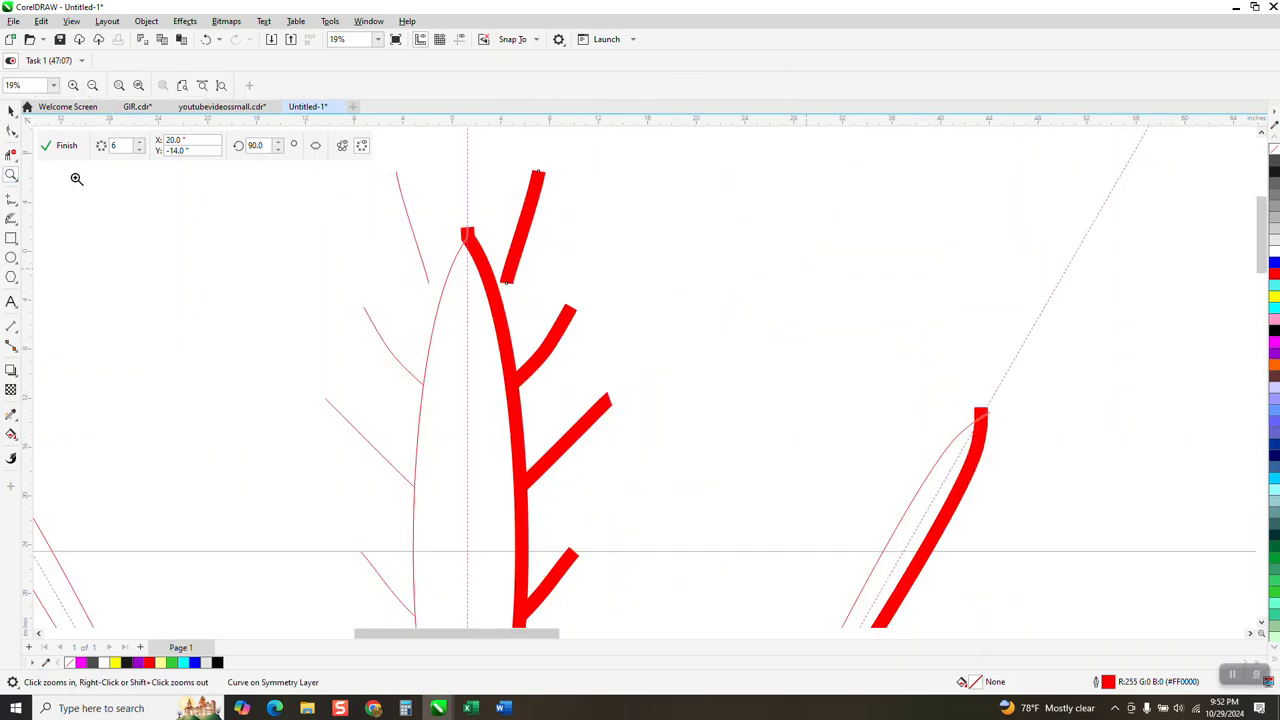
{"action": "left_click", "coordinate": [11, 130]}
{"action": "left_click", "coordinate": [507, 285]}
{"action": "left_click_drag", "start_coordinate": [507, 286], "coordinate": [495, 297]}
{"action": "scroll", "coordinate": [632, 349], "scroll_direction": "down", "scroll_amount": 3}
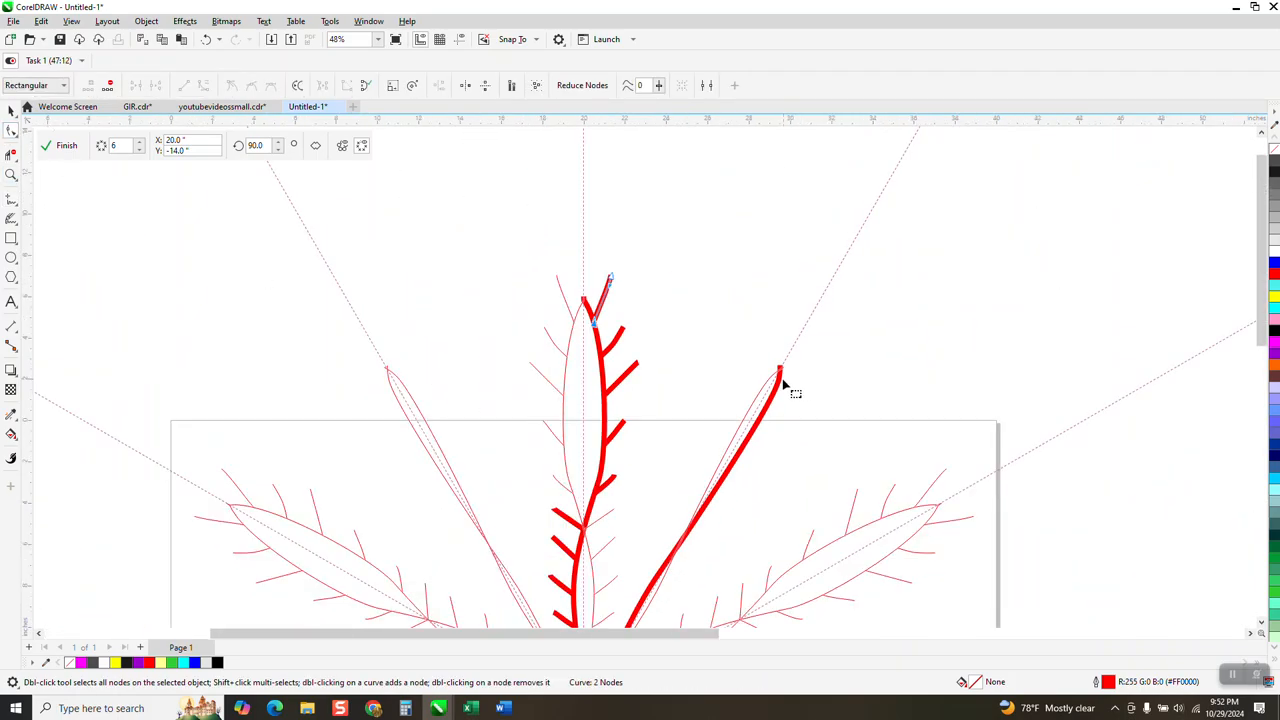
{"action": "scroll", "coordinate": [785, 384], "scroll_direction": "down", "scroll_amount": 1}
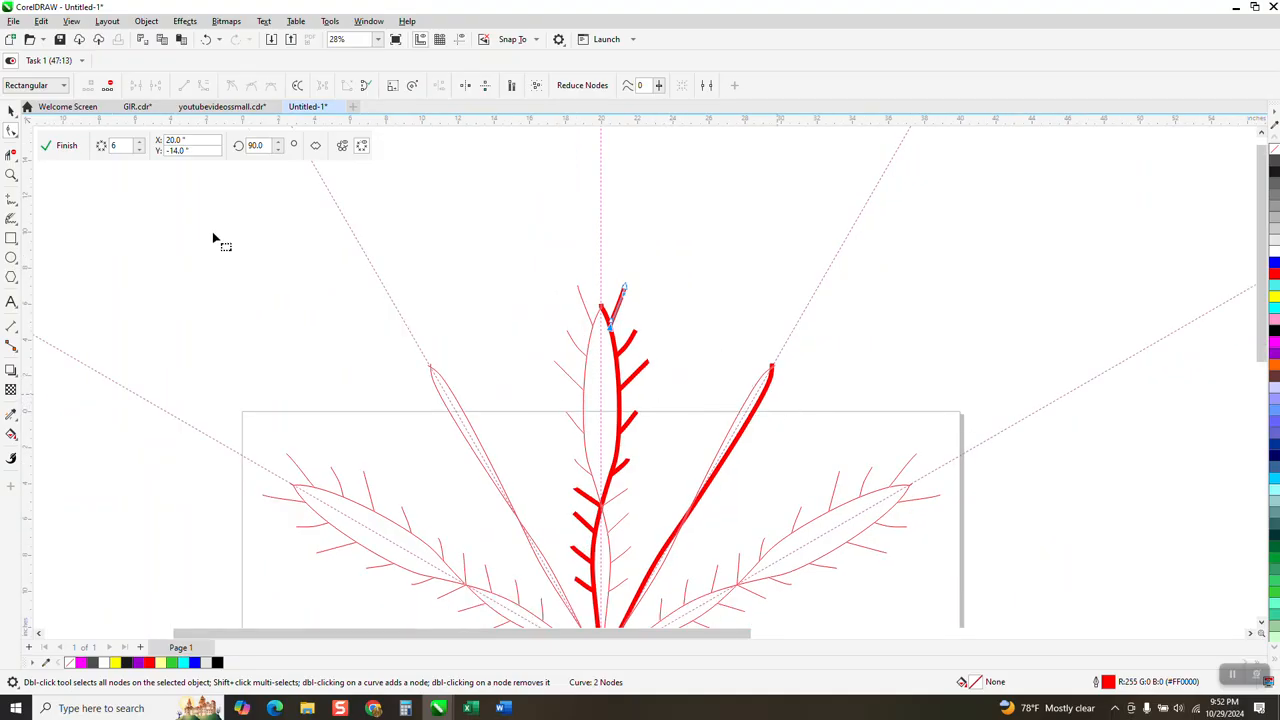
- Reshape the outer end of the diagonal curve by its end node, extending it outward into a curl across the mirror line
{"action": "left_click", "coordinate": [773, 374]}
{"action": "left_click_drag", "start_coordinate": [775, 372], "coordinate": [811, 309]}
{"action": "scroll", "coordinate": [812, 325], "scroll_direction": "down", "scroll_amount": 1}
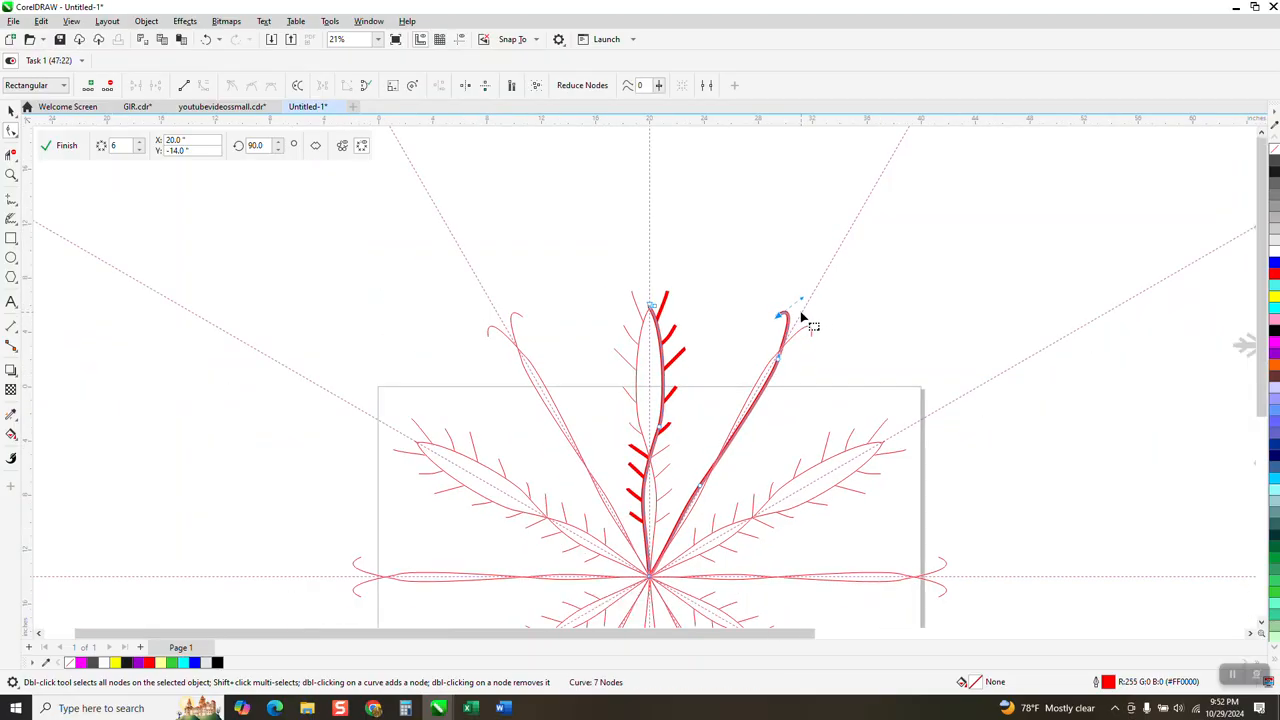
- Undo the diagonal curve's end reshaping and draw three short curved freehand branches along the right side of its outer half
{"action": "left_click", "coordinate": [206, 40]}
{"action": "left_click", "coordinate": [206, 41]}
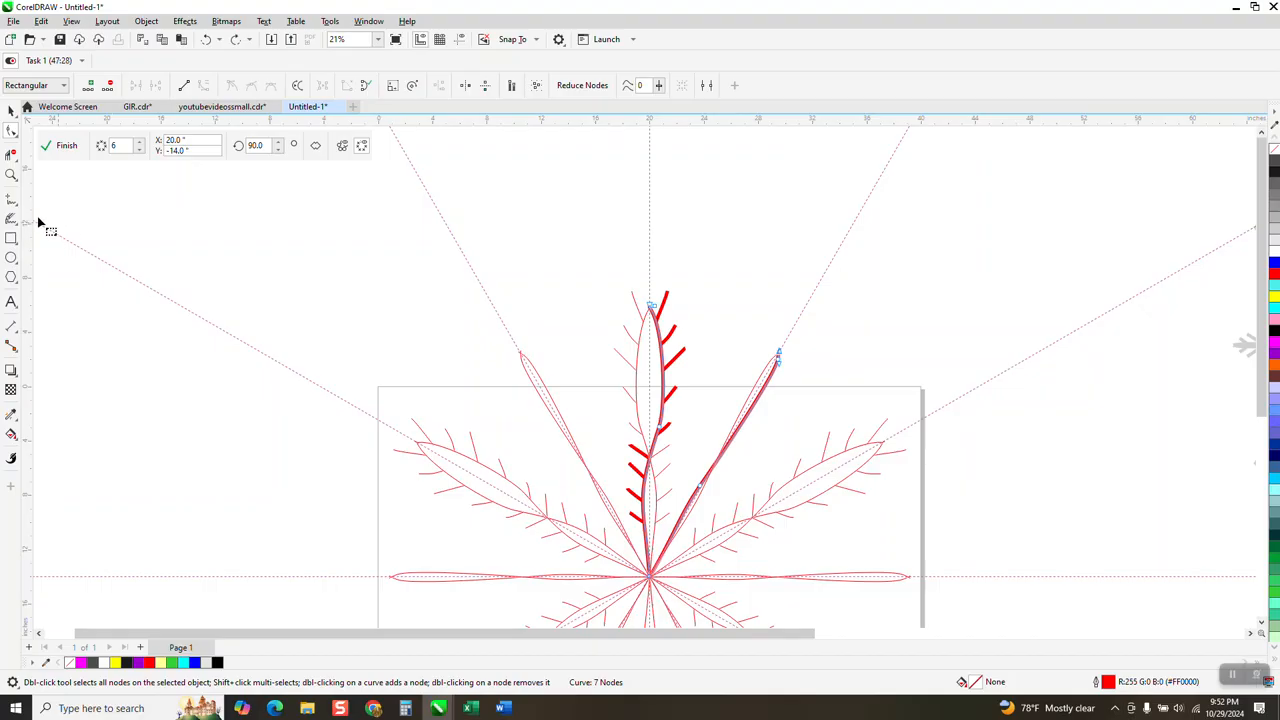
{"action": "left_click", "coordinate": [18, 206]}
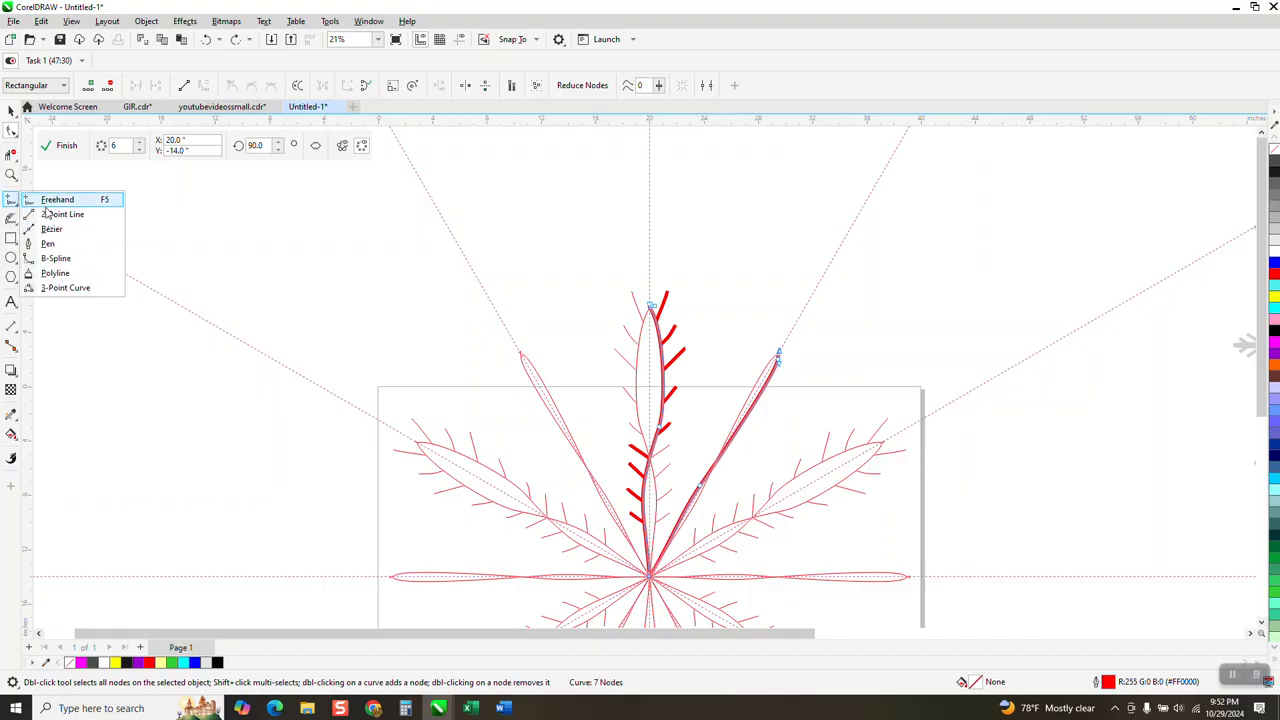
{"action": "left_click", "coordinate": [45, 198]}
{"action": "left_click_drag", "start_coordinate": [746, 426], "coordinate": [790, 368]}
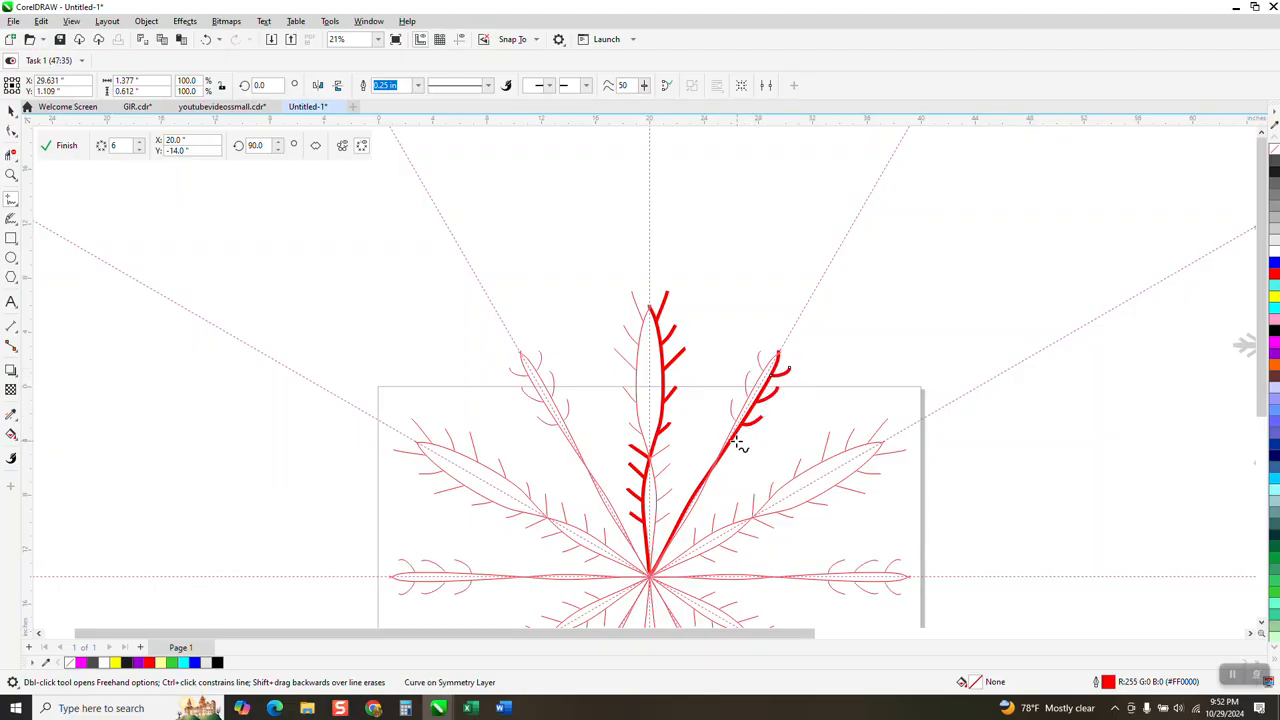
- Draw a circle about 3.76 in across, centred on the diagonal mirror line midway along its curve, and finish editing the symmetry
{"action": "left_click", "coordinate": [11, 258]}
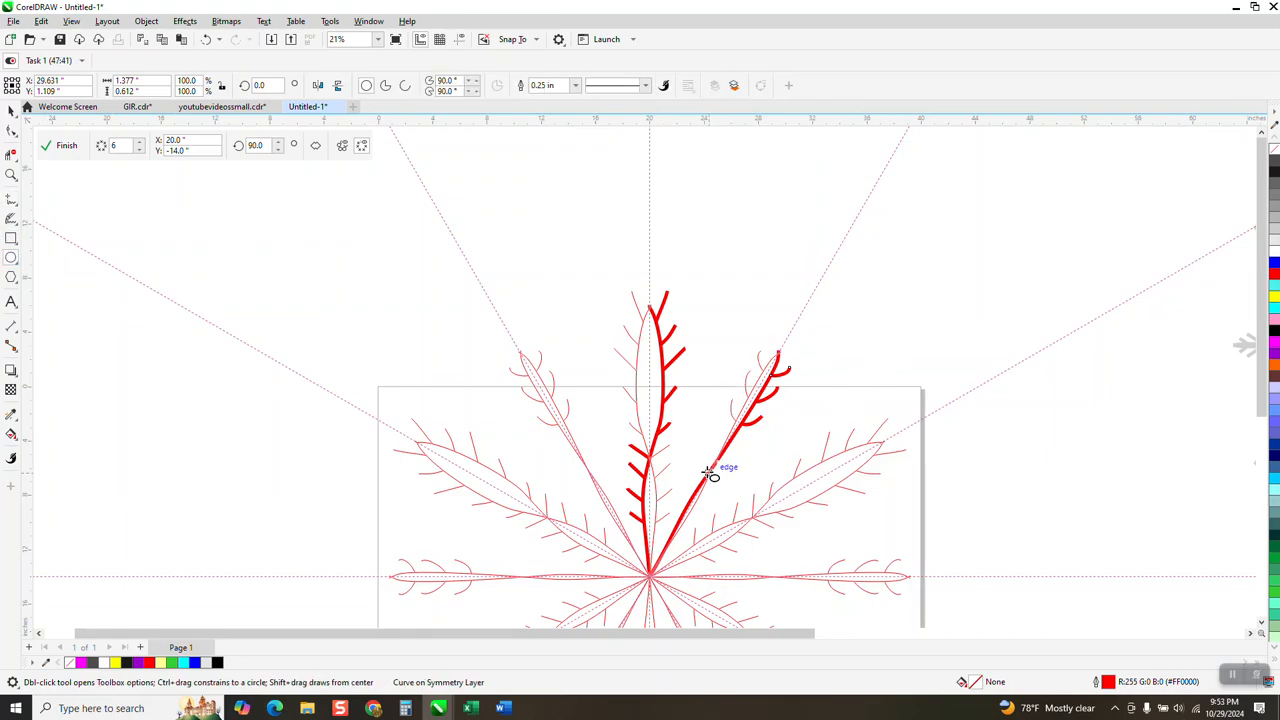
{"action": "left_click_drag", "start_coordinate": [708, 473], "coordinate": [683, 500]}
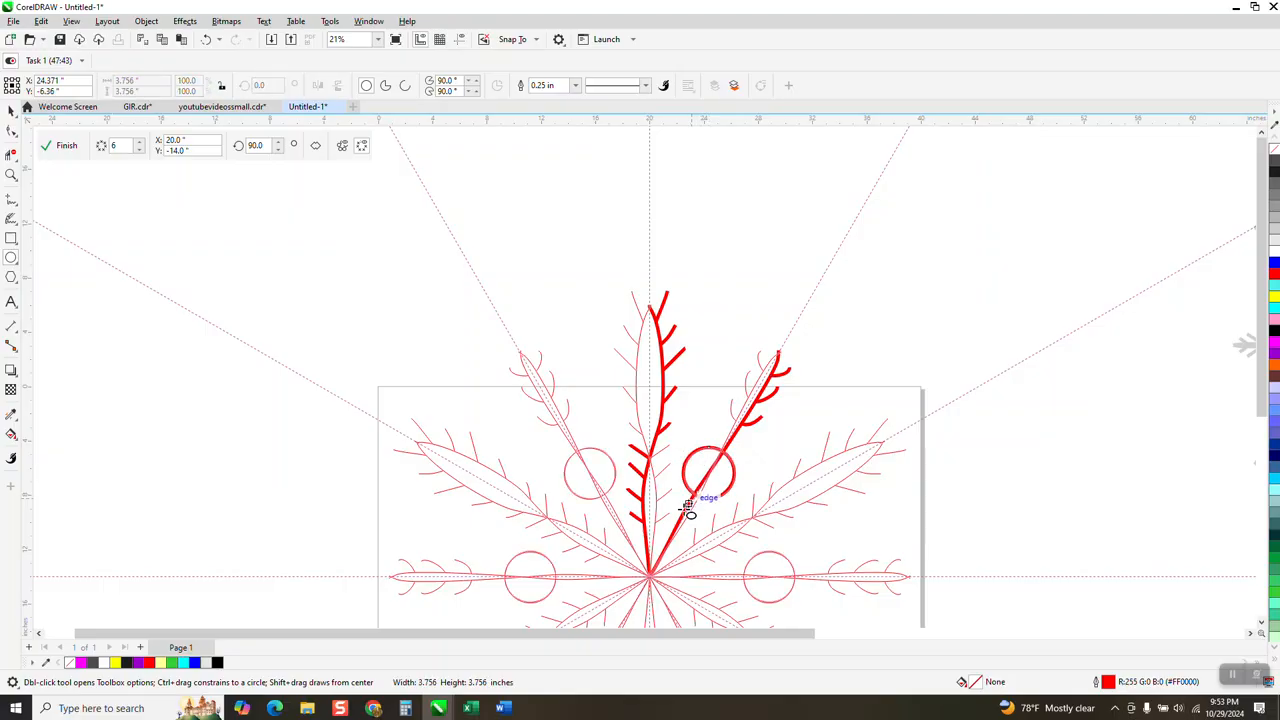
{"action": "scroll", "coordinate": [630, 522], "scroll_direction": "down", "scroll_amount": 1}
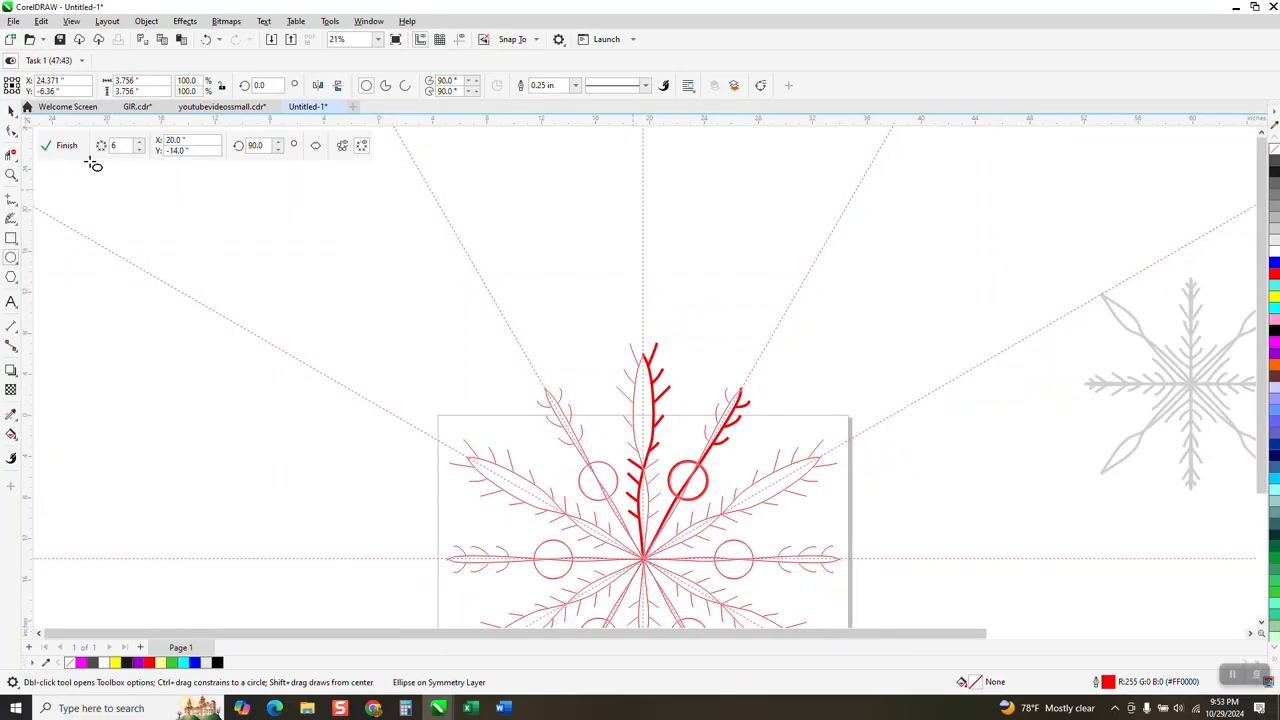
{"action": "left_click", "coordinate": [66, 146]}
{"action": "scroll", "coordinate": [81, 167], "scroll_direction": "down", "scroll_amount": 1}
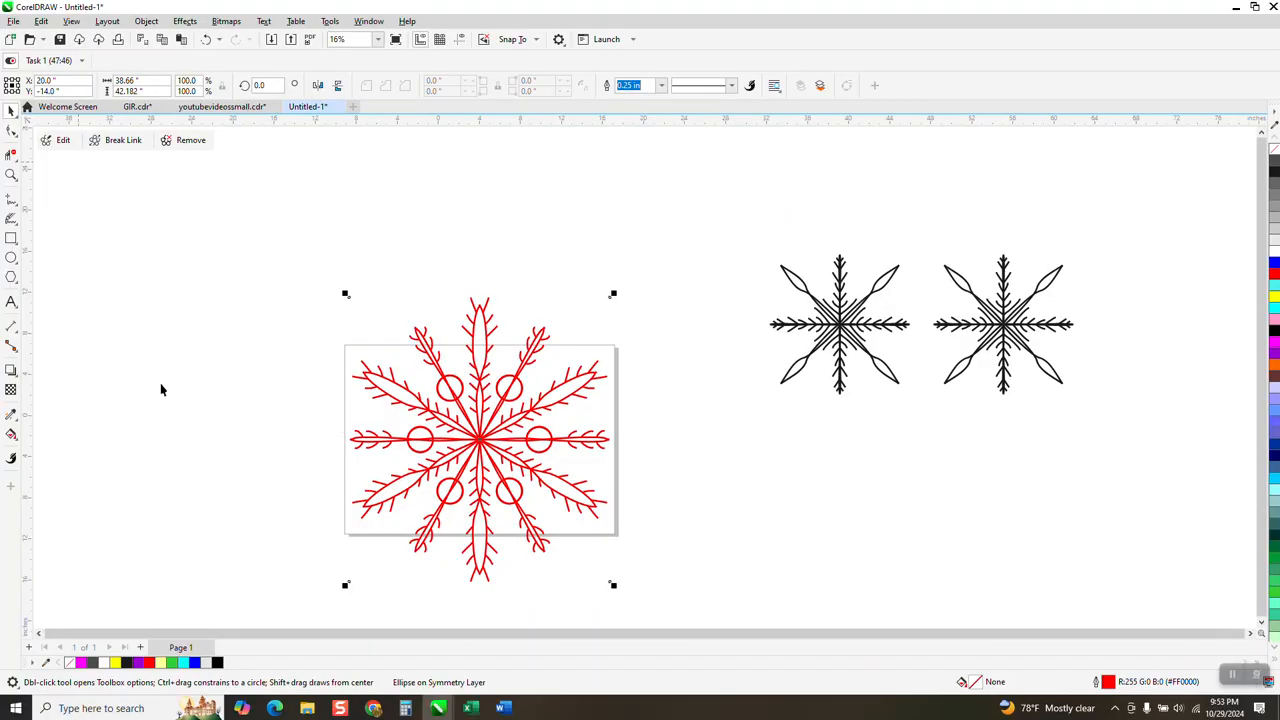
{"action": "left_click", "coordinate": [11, 174]}
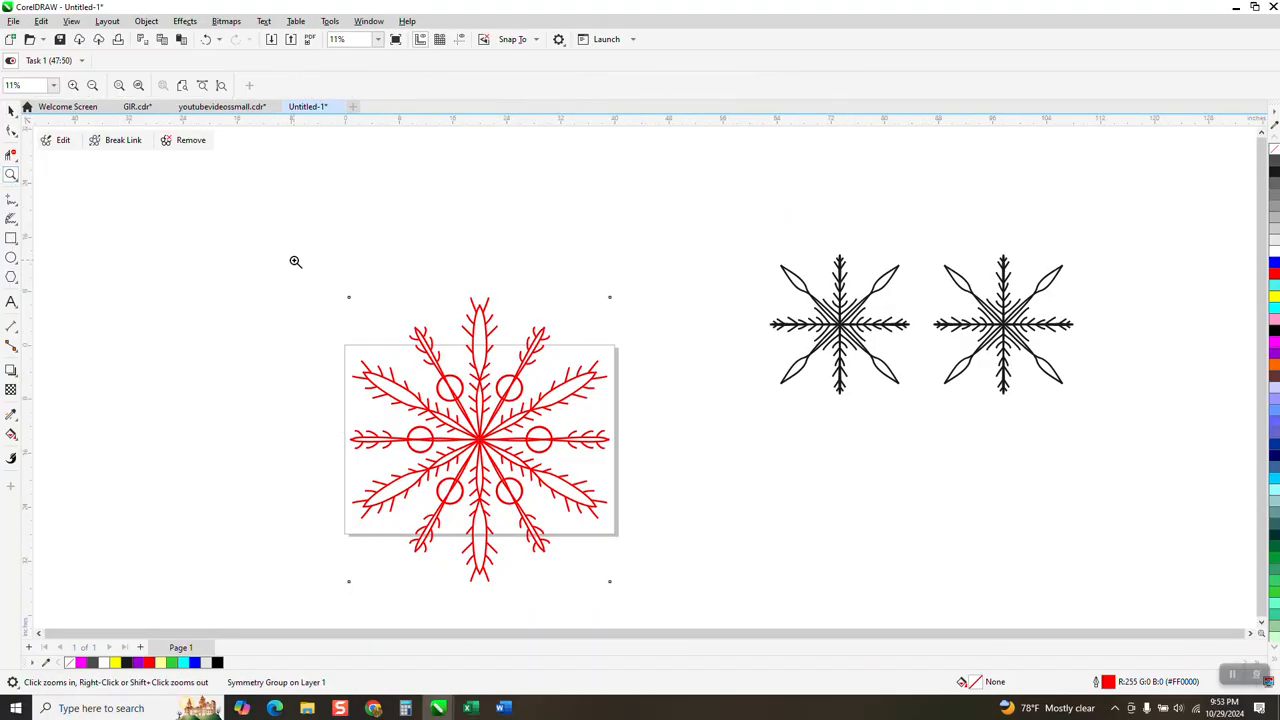
{"action": "left_click_drag", "start_coordinate": [751, 513], "coordinate": [783, 600]}
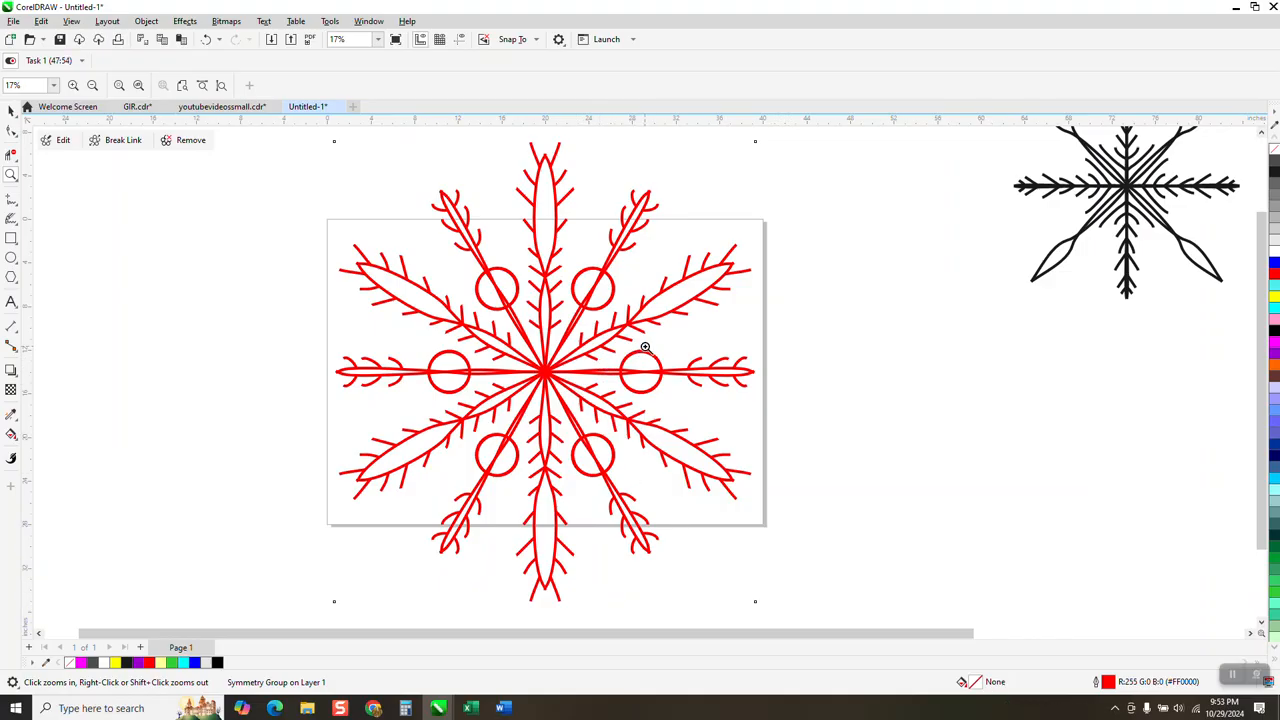
{"action": "scroll", "coordinate": [658, 318], "scroll_direction": "down", "scroll_amount": 1}
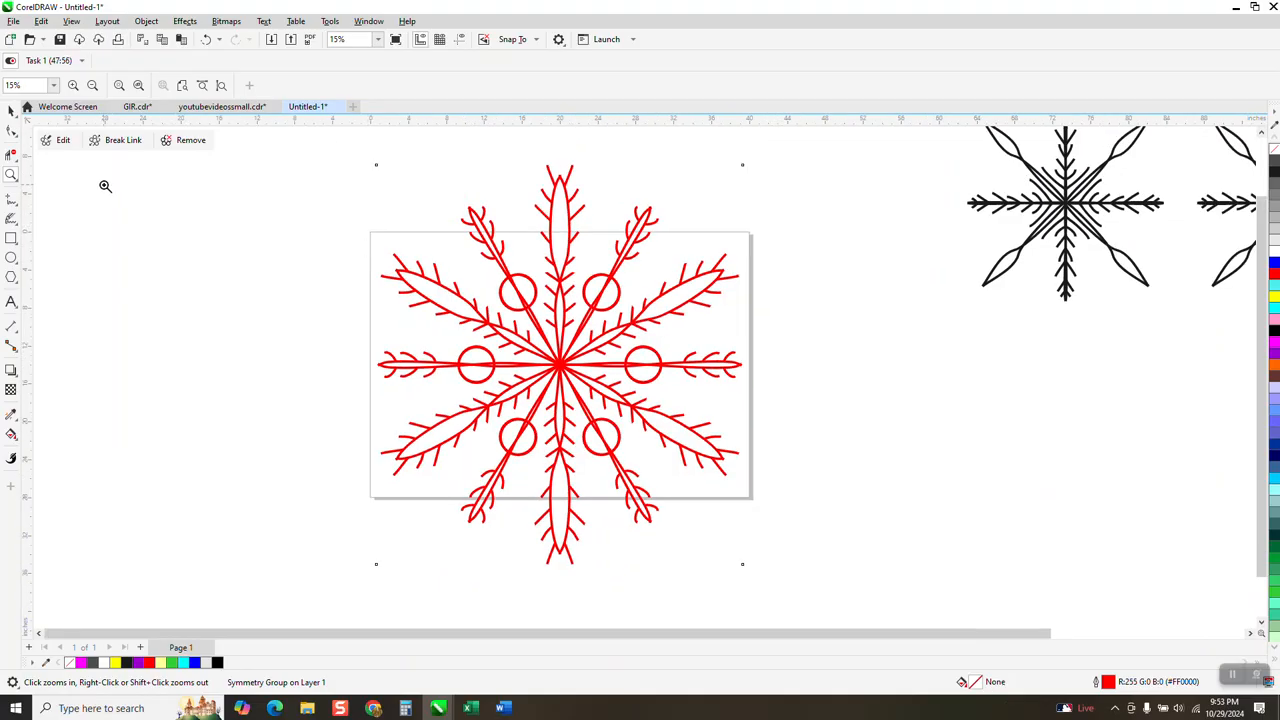
- Reopen the symmetry, stretch the outer end of the vertical curve's second-highest branch close to the diagonal mirror line, and finish editing
{"action": "left_click", "coordinate": [62, 141]}
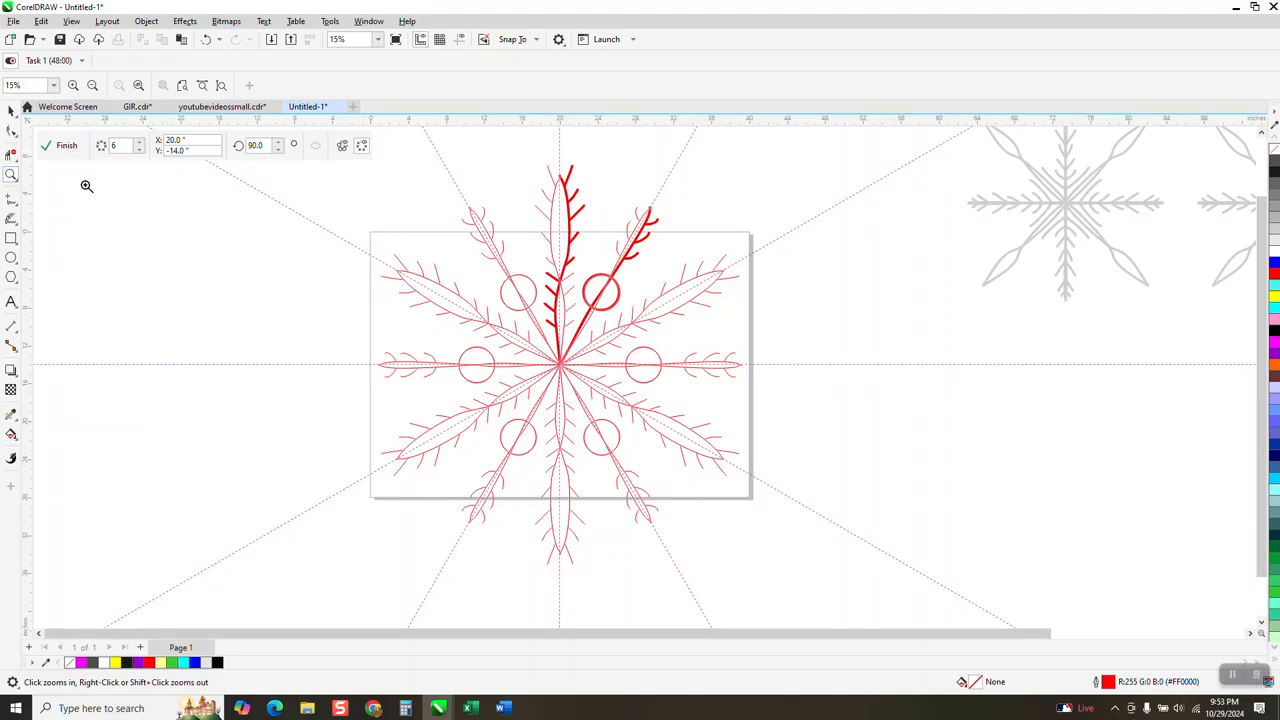
{"action": "left_click_drag", "start_coordinate": [509, 171], "coordinate": [683, 309]}
{"action": "left_click", "coordinate": [11, 130]}
{"action": "left_click", "coordinate": [582, 212]}
{"action": "mouse_move", "coordinate": [583, 212]}
{"action": "left_mouse_down"}
{"action": "mouse_move", "coordinate": [654, 189]}
{"action": "mouse_move", "coordinate": [896, 163]}
{"action": "left_mouse_up"}
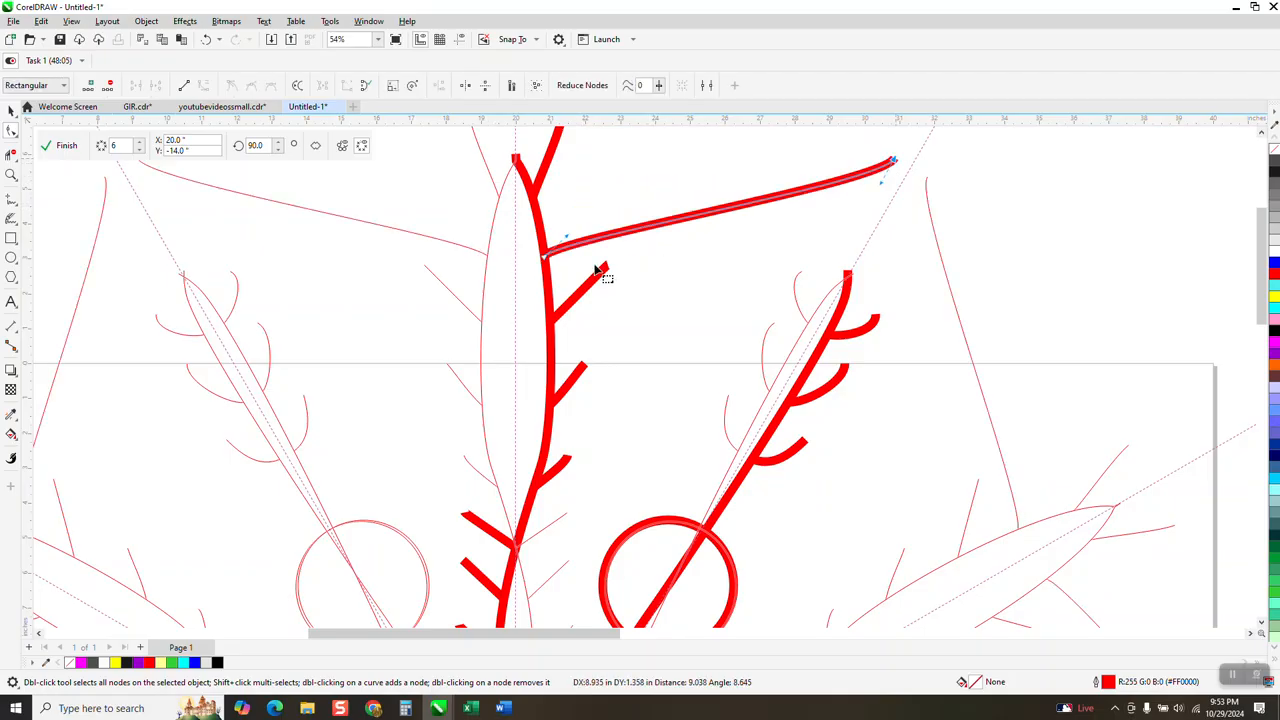
{"action": "scroll", "coordinate": [480, 355], "scroll_direction": "down", "scroll_amount": 2}
{"action": "left_click", "coordinate": [64, 148]}
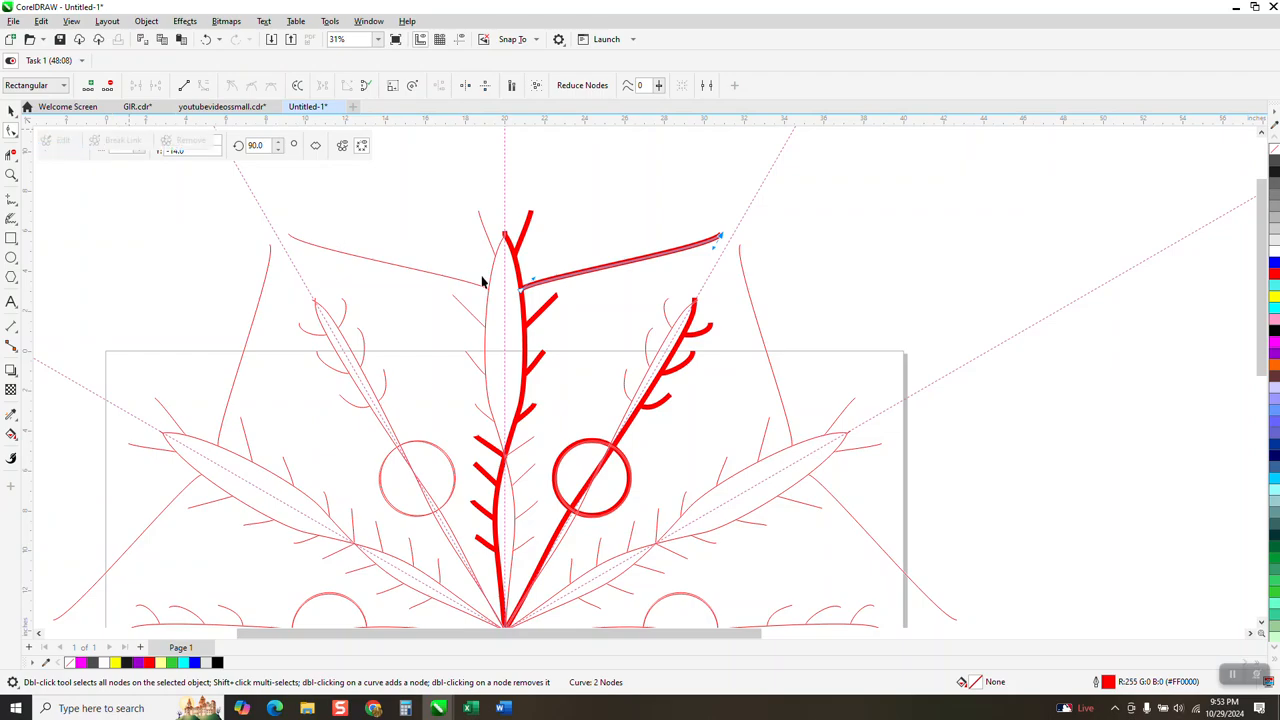
{"action": "scroll", "coordinate": [567, 337], "scroll_direction": "down", "scroll_amount": 2}
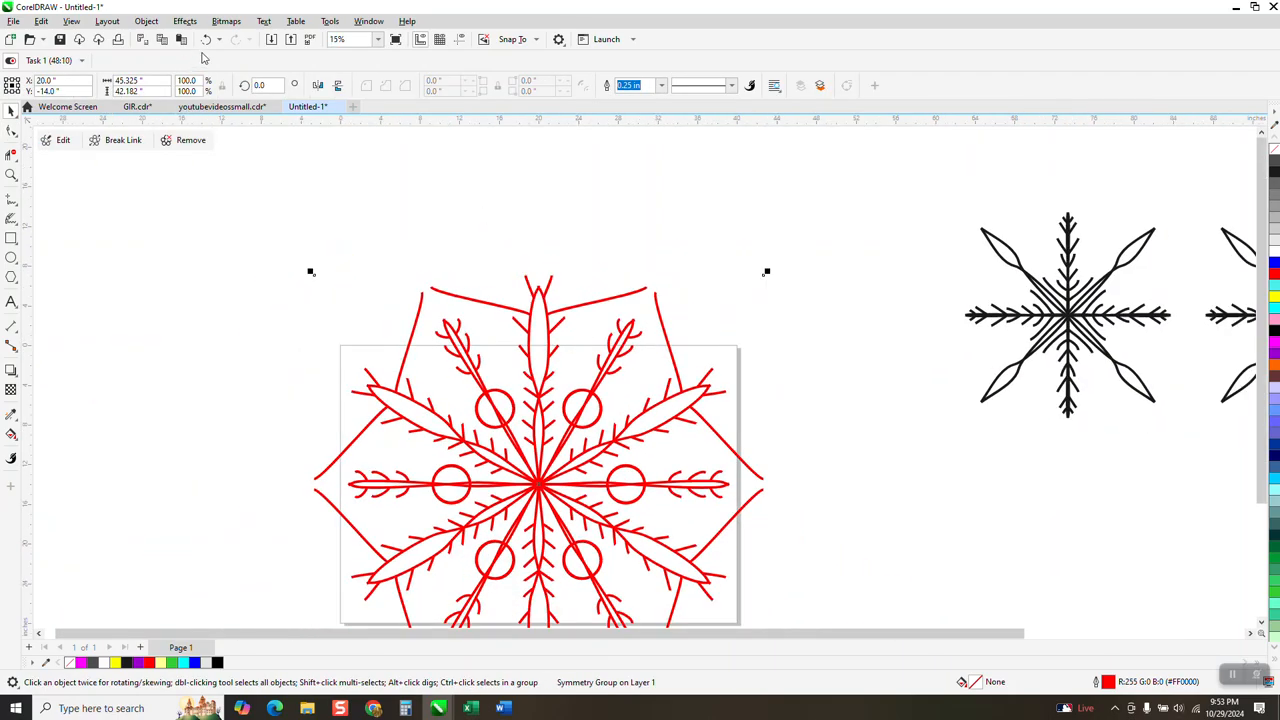
- Undo the completion of the symmetry edit and finish editing the red snowflake again
{"action": "left_click", "coordinate": [206, 39]}
{"action": "scroll", "coordinate": [340, 250], "scroll_direction": "down", "scroll_amount": 1}
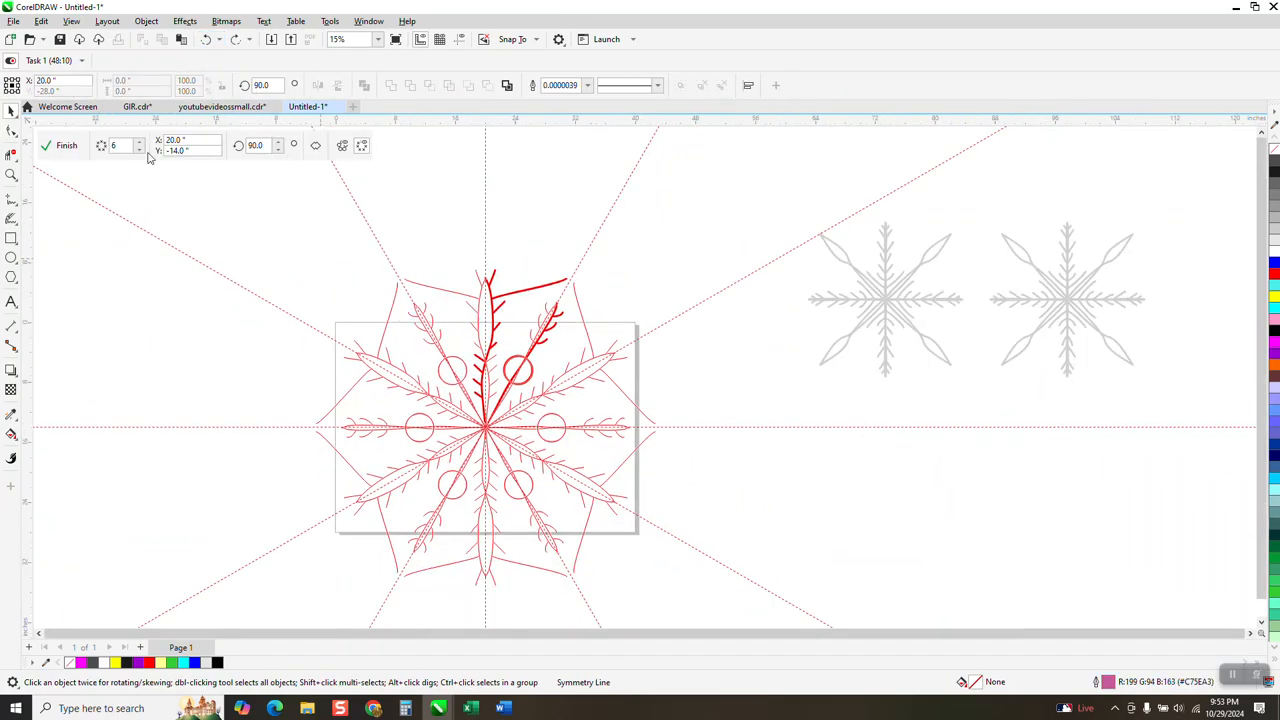
{"action": "left_click", "coordinate": [62, 147]}
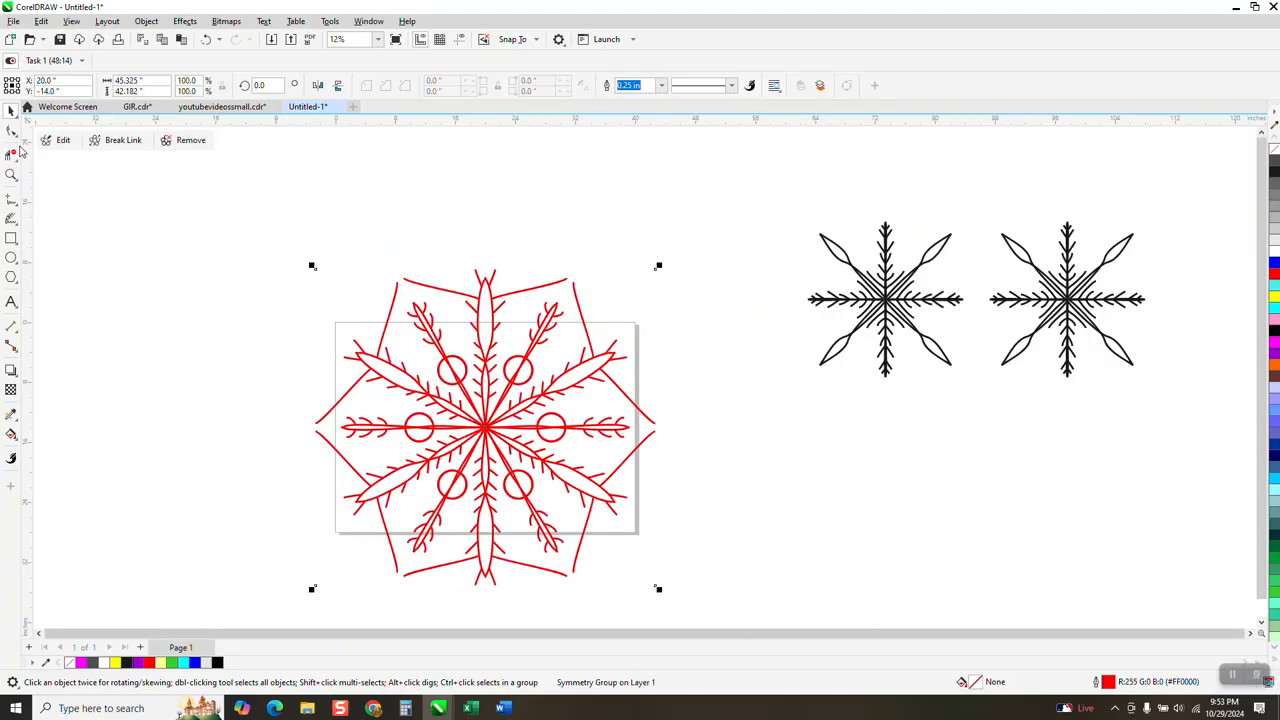
{"action": "left_click", "coordinate": [11, 172]}
{"action": "left_click_drag", "start_coordinate": [360, 353], "coordinate": [752, 589]}
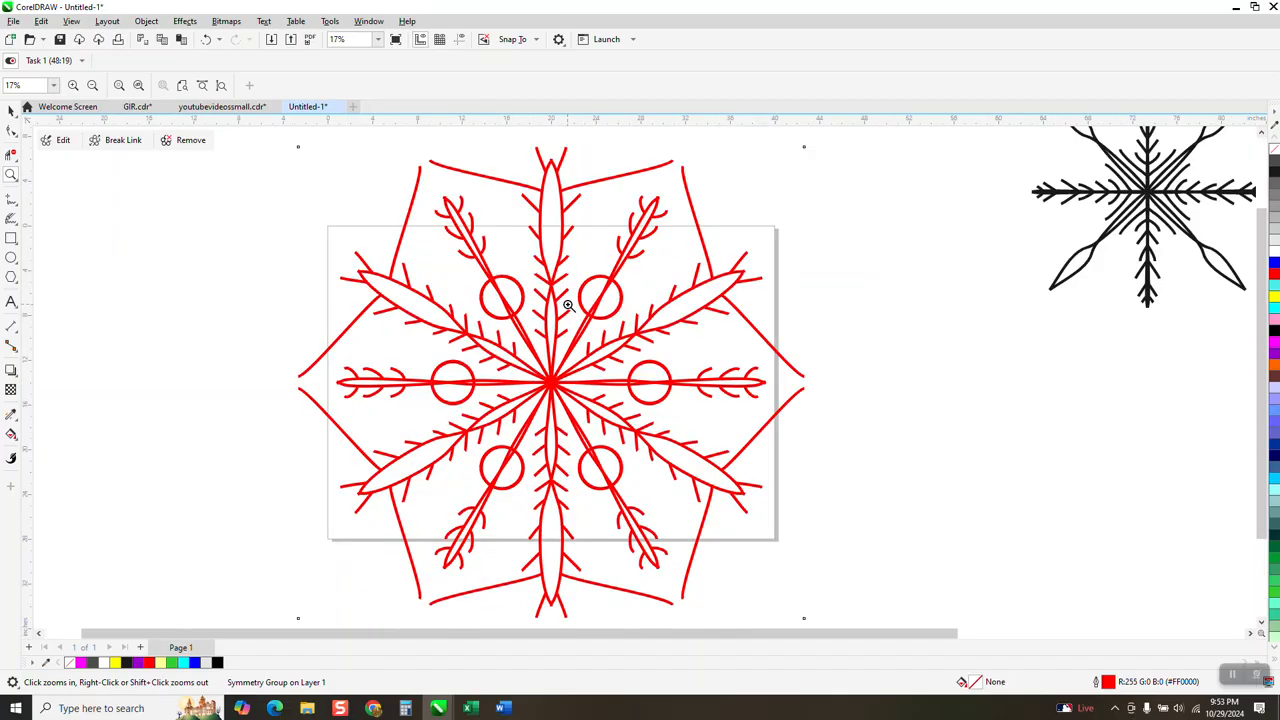
{"action": "scroll", "coordinate": [597, 311], "scroll_direction": "down", "scroll_amount": 2}
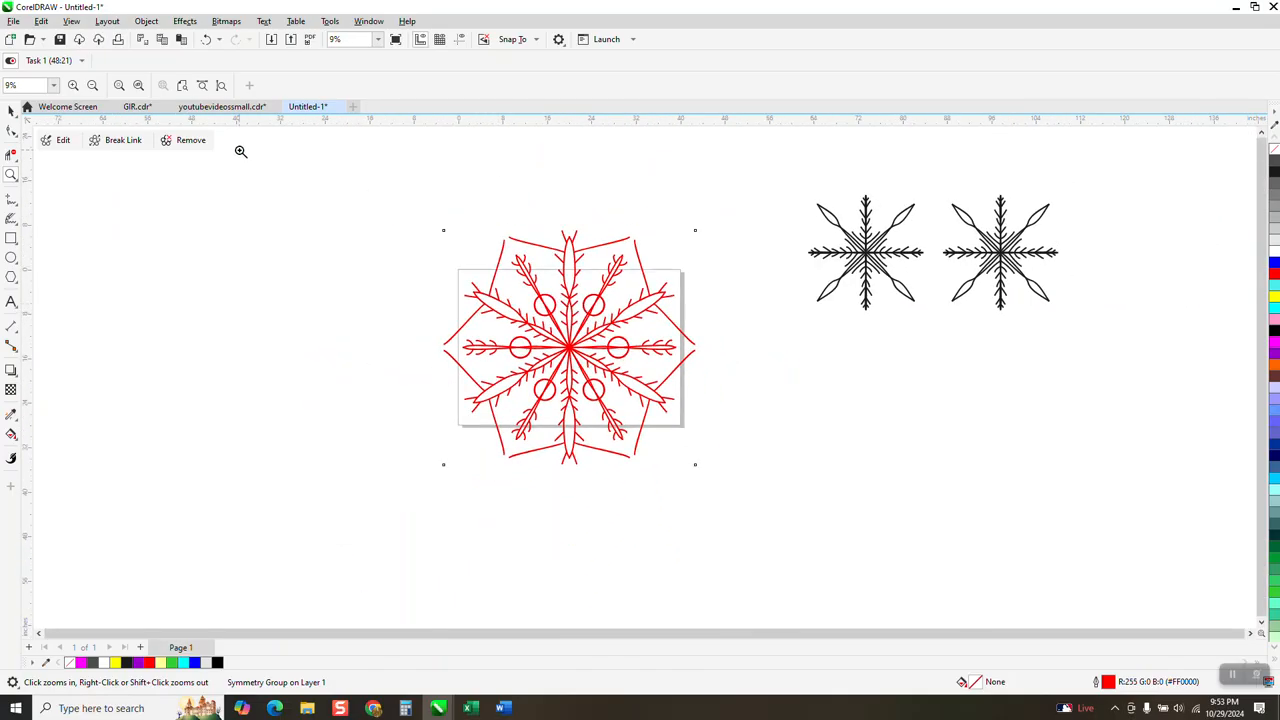
- Create a new document and start a new symmetry in it with two mirror lines
{"action": "left_click", "coordinate": [353, 107]}
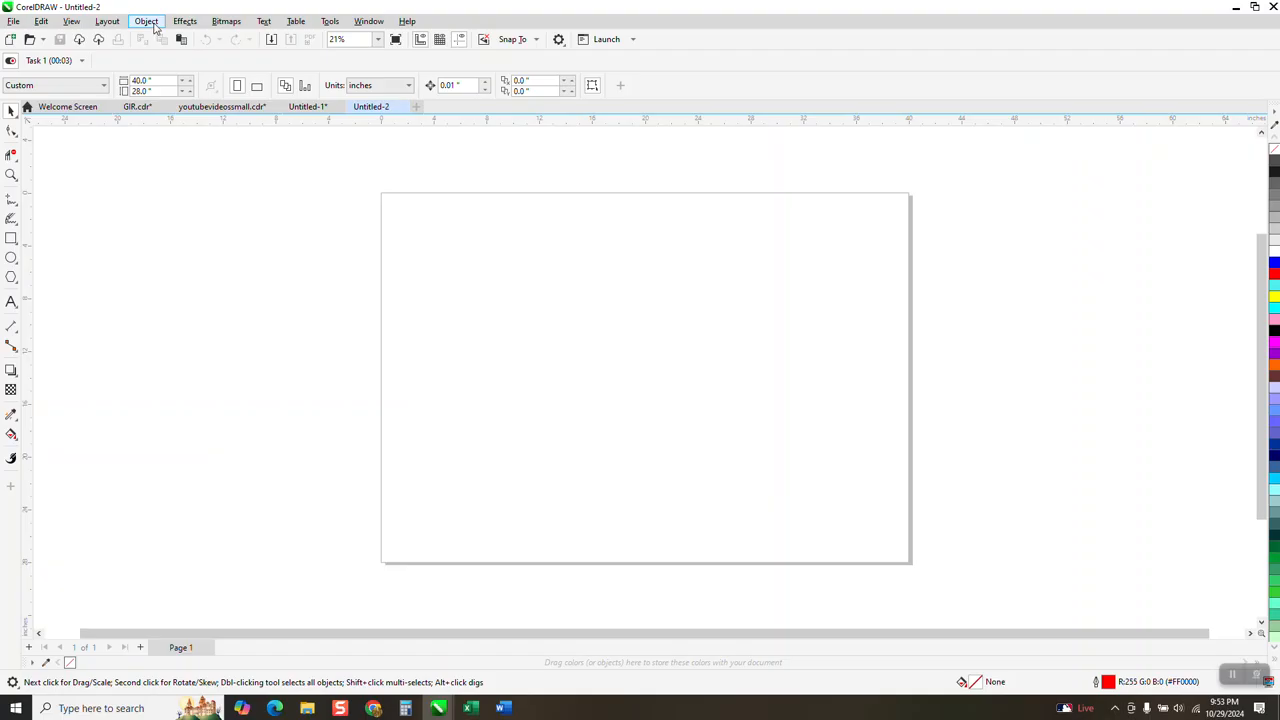
{"action": "left_click", "coordinate": [154, 27]}
{"action": "mouse_move", "coordinate": [170, 87]}
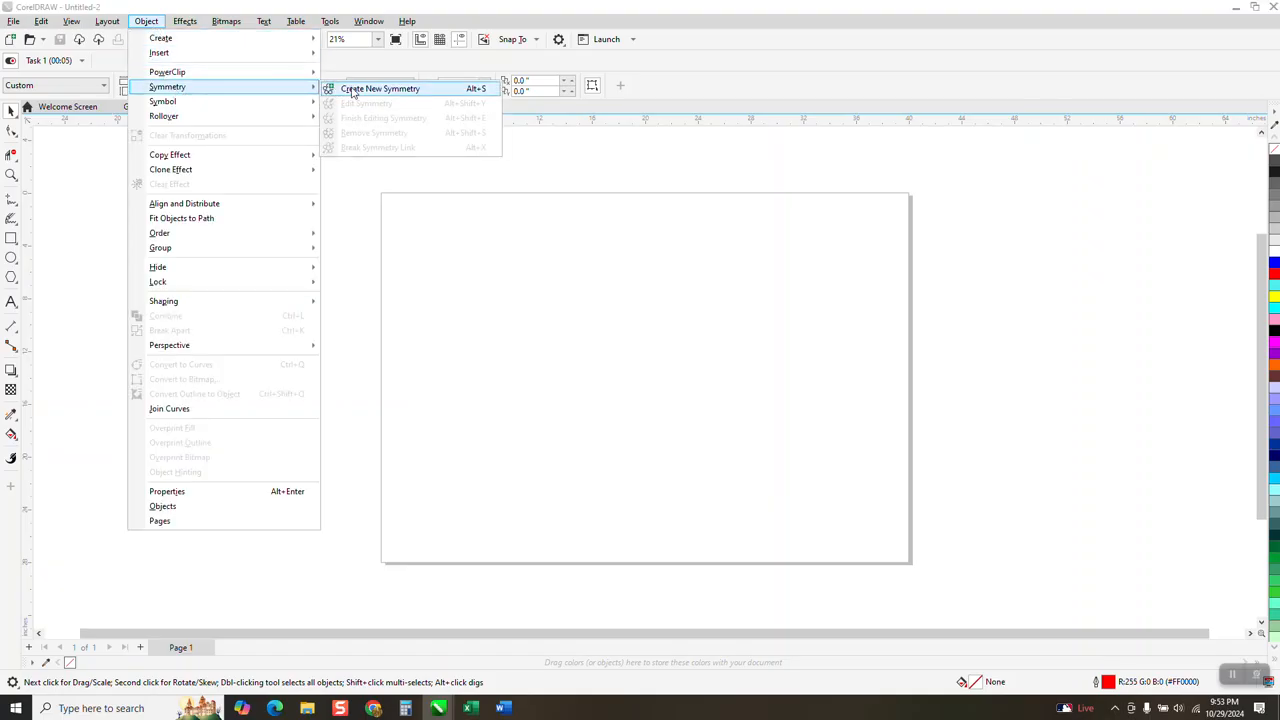
{"action": "left_click", "coordinate": [338, 90]}
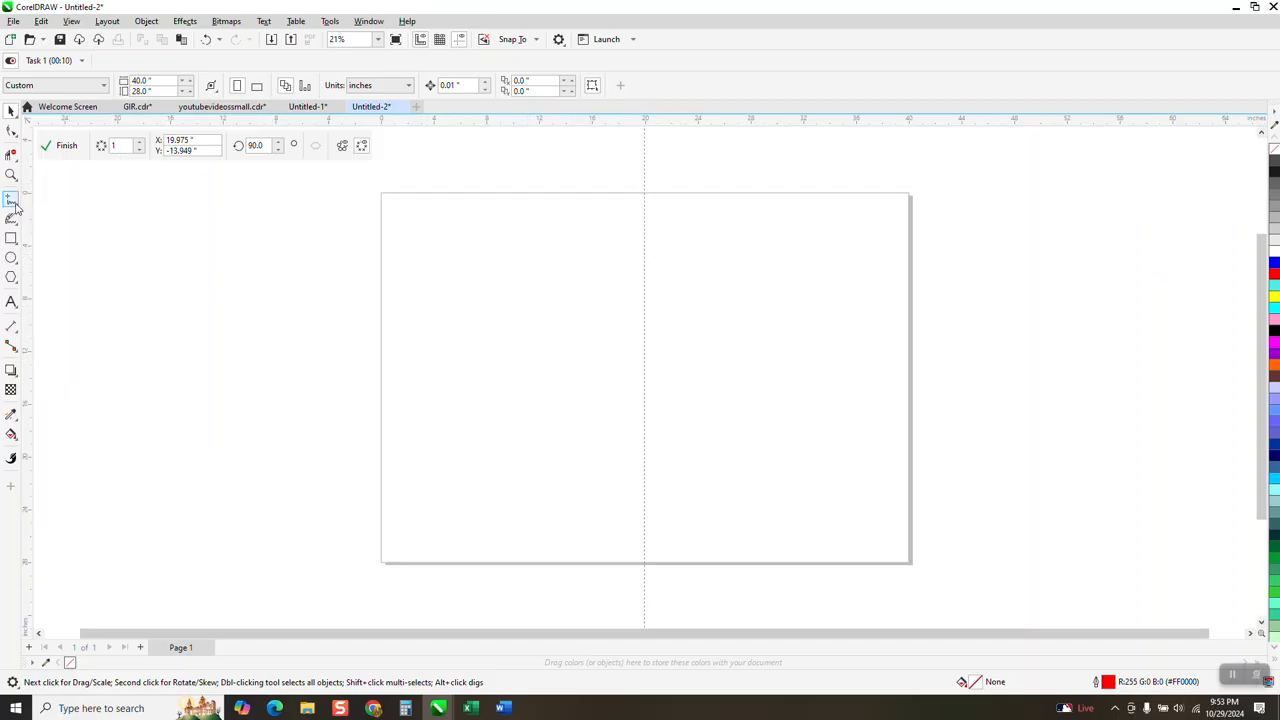
{"action": "left_click", "coordinate": [140, 142]}
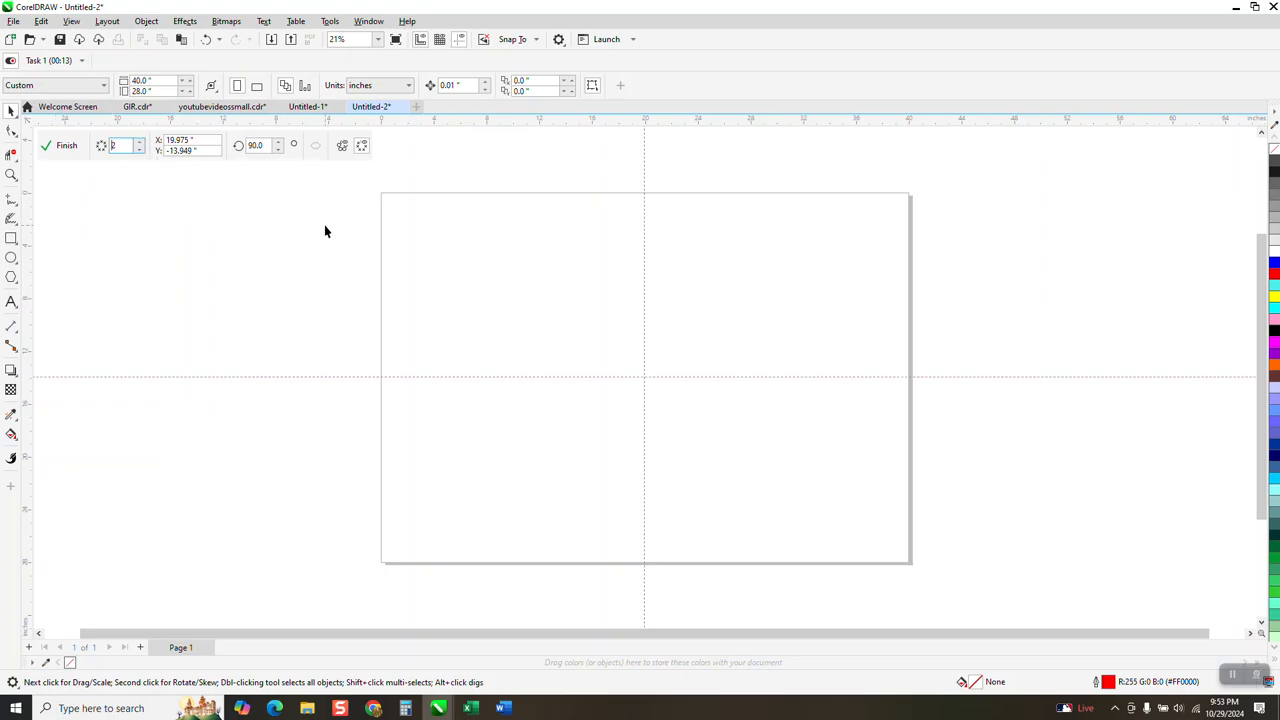
- Try a looped freehand curve in the upper-left quadrant and a wavy one from the centre along the vertical mirror line, undoing each
{"action": "left_click", "coordinate": [12, 202]}
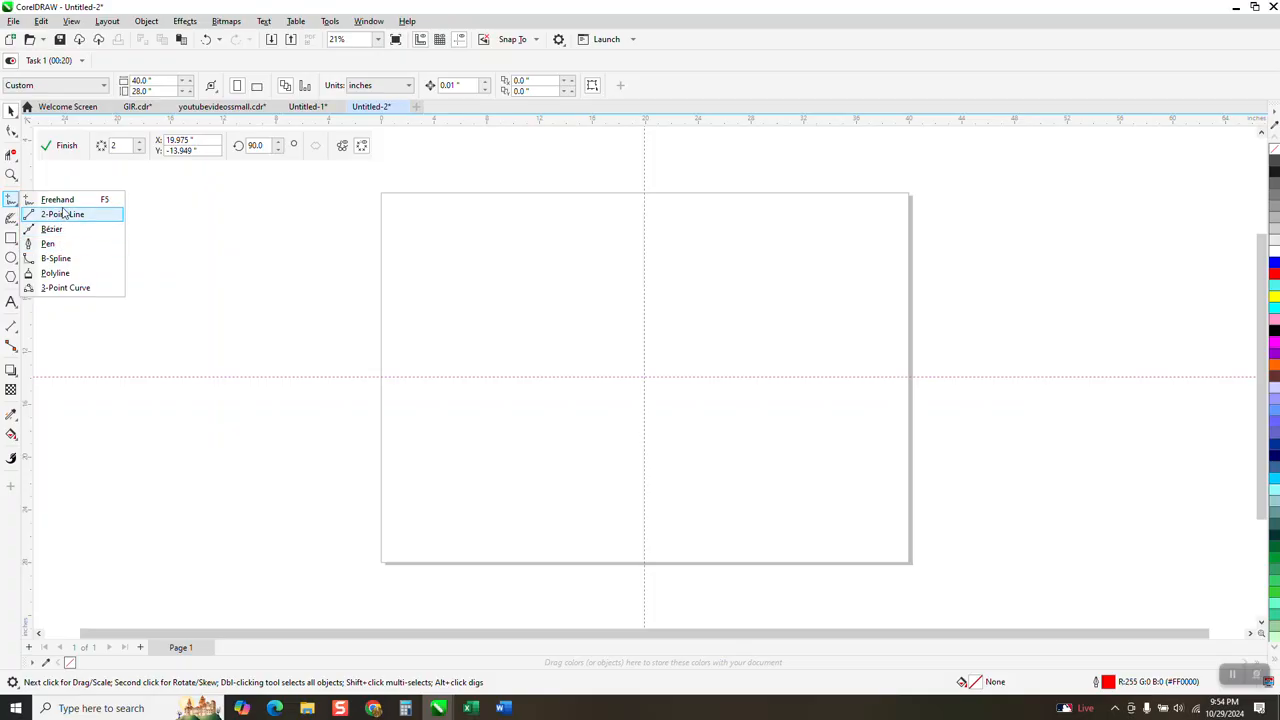
{"action": "left_click", "coordinate": [55, 200]}
{"action": "mouse_move", "coordinate": [645, 265]}
{"action": "left_mouse_down"}
{"action": "mouse_move", "coordinate": [599, 291]}
{"action": "mouse_move", "coordinate": [531, 287]}
{"action": "mouse_move", "coordinate": [523, 262]}
{"action": "mouse_move", "coordinate": [539, 258]}
{"action": "mouse_move", "coordinate": [554, 277]}
{"action": "mouse_move", "coordinate": [505, 379]}
{"action": "left_mouse_up"}
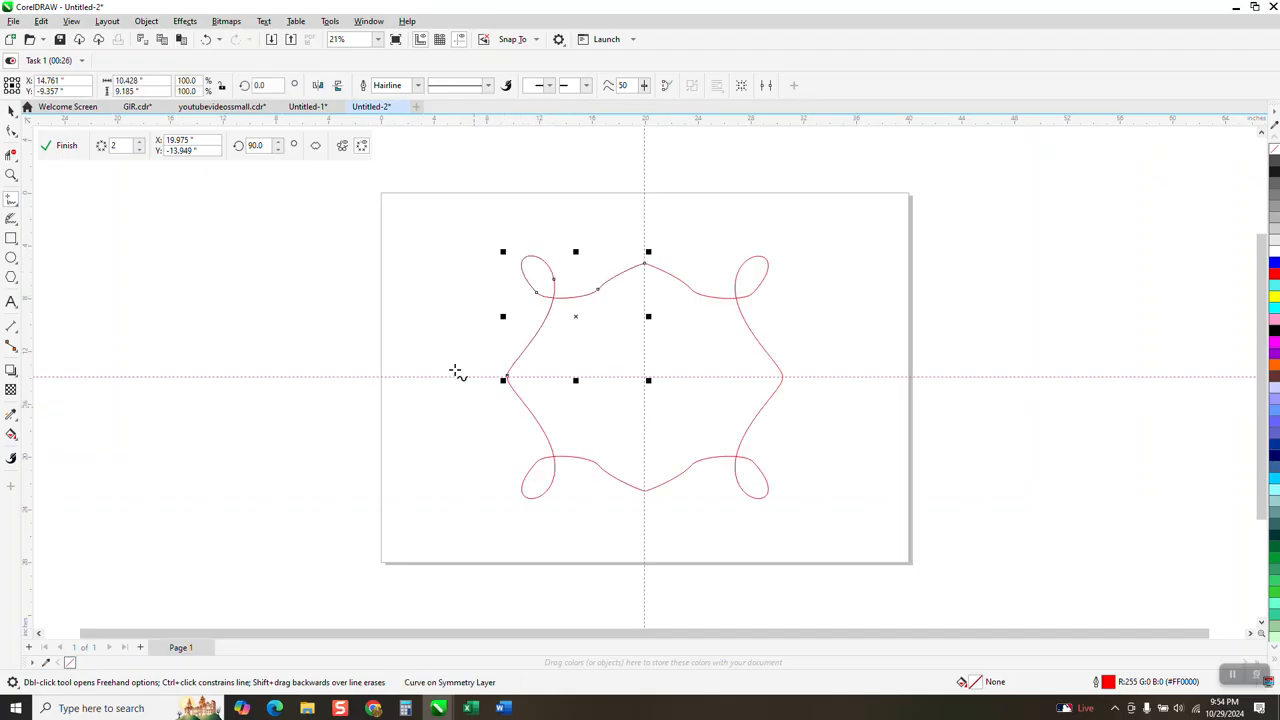
{"action": "left_click", "coordinate": [206, 39]}
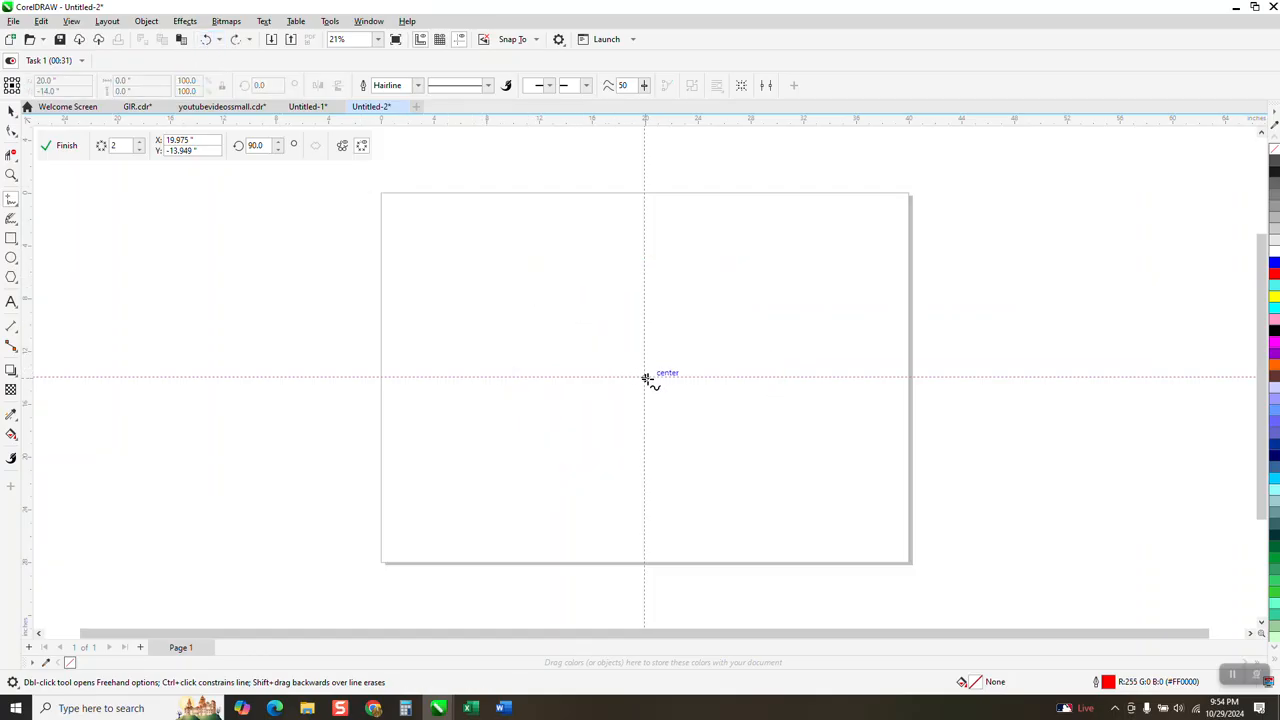
{"action": "left_click_drag", "start_coordinate": [645, 376], "coordinate": [640, 226]}
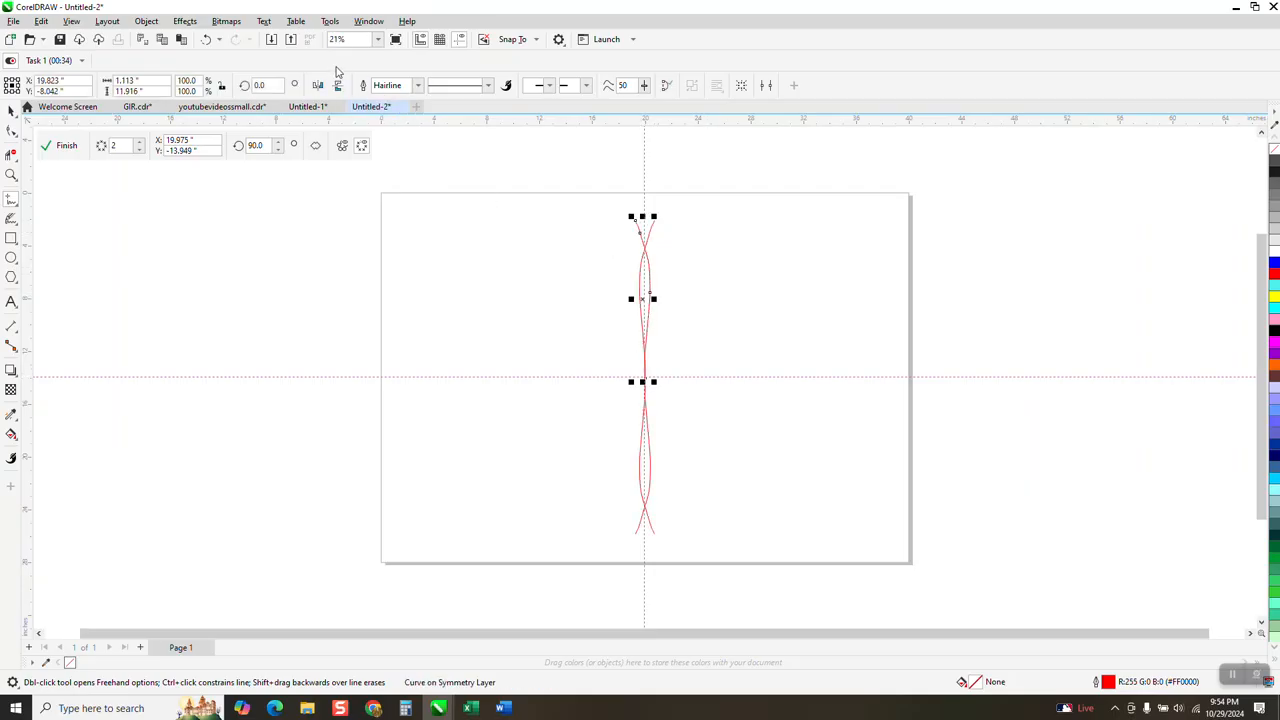
{"action": "left_click", "coordinate": [206, 39]}
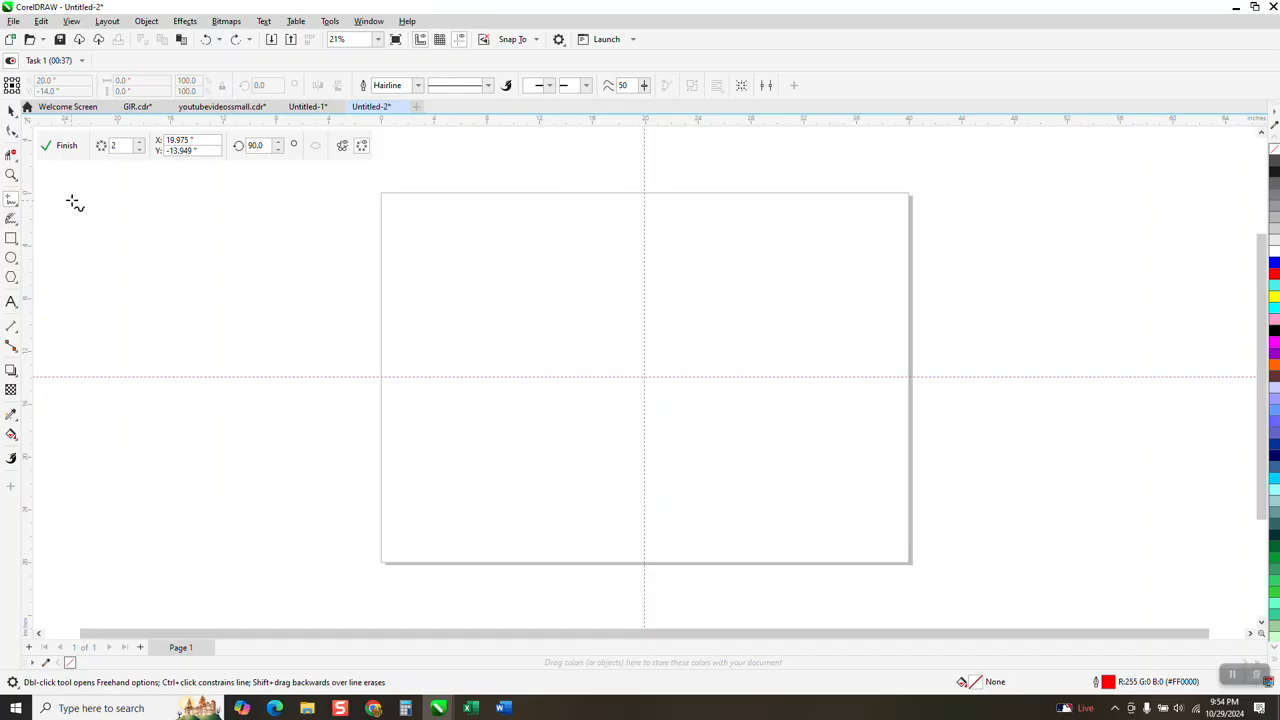
- Draw a two-point line about 11.5 in tall along the vertical mirror line, between the page's upper area and the centre
{"action": "left_click", "coordinate": [18, 206]}
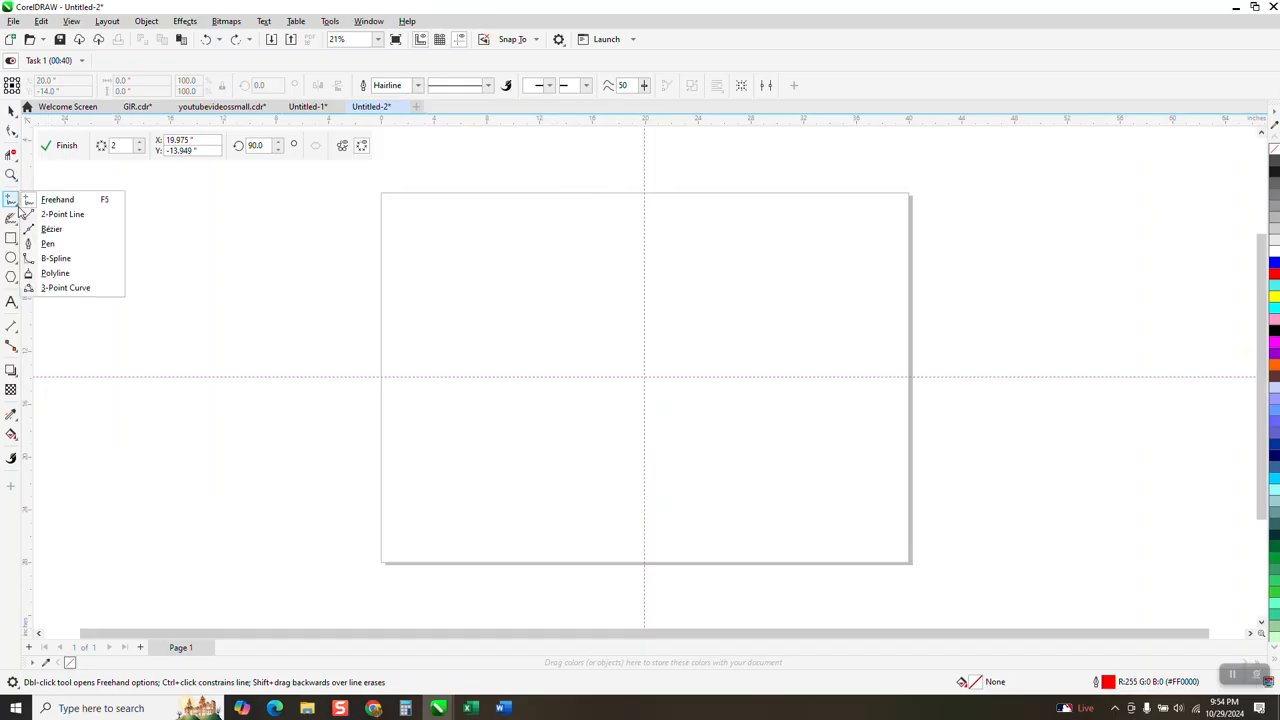
{"action": "left_click", "coordinate": [52, 214]}
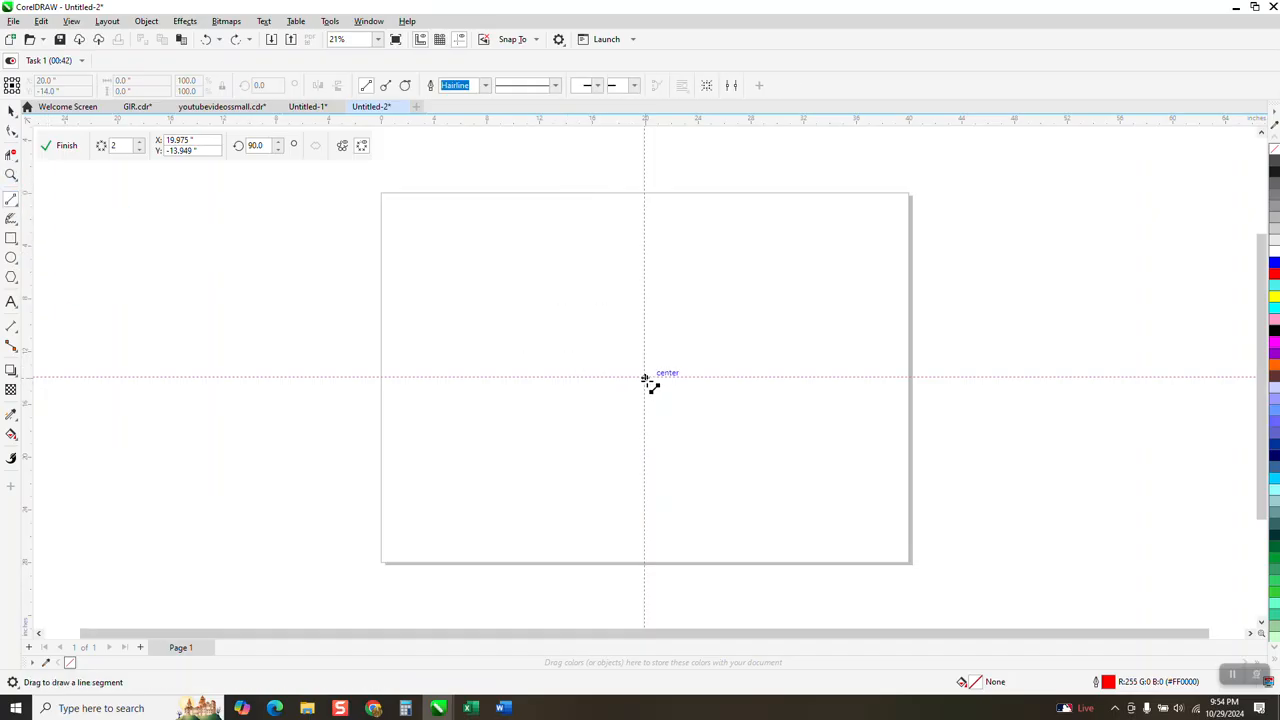
{"action": "left_click_drag", "start_coordinate": [645, 228], "coordinate": [645, 380]}
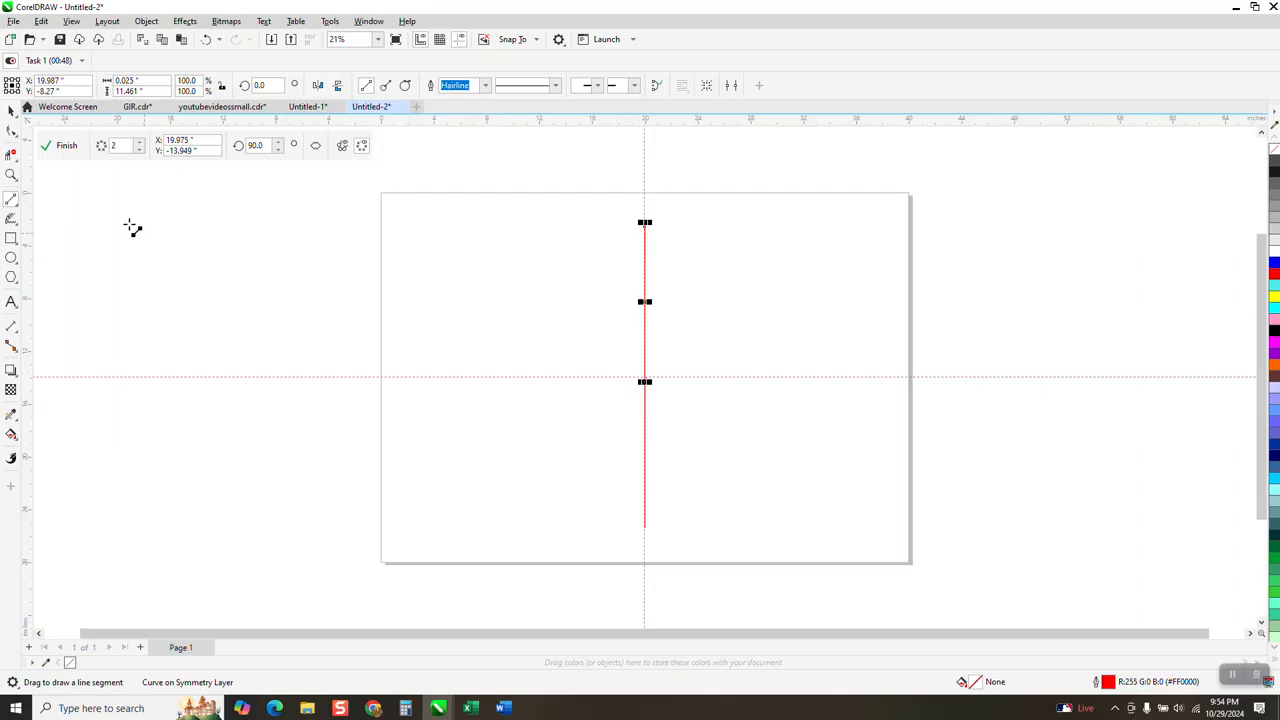
- Convert the vertical line to a curve, bend it into an S shape across the mirror line, and finish editing the symmetry
{"action": "left_click", "coordinate": [12, 131]}
{"action": "left_click", "coordinate": [645, 228]}
{"action": "left_click_drag", "start_coordinate": [672, 212], "coordinate": [645, 380]}
{"action": "right_click", "coordinate": [645, 380]}
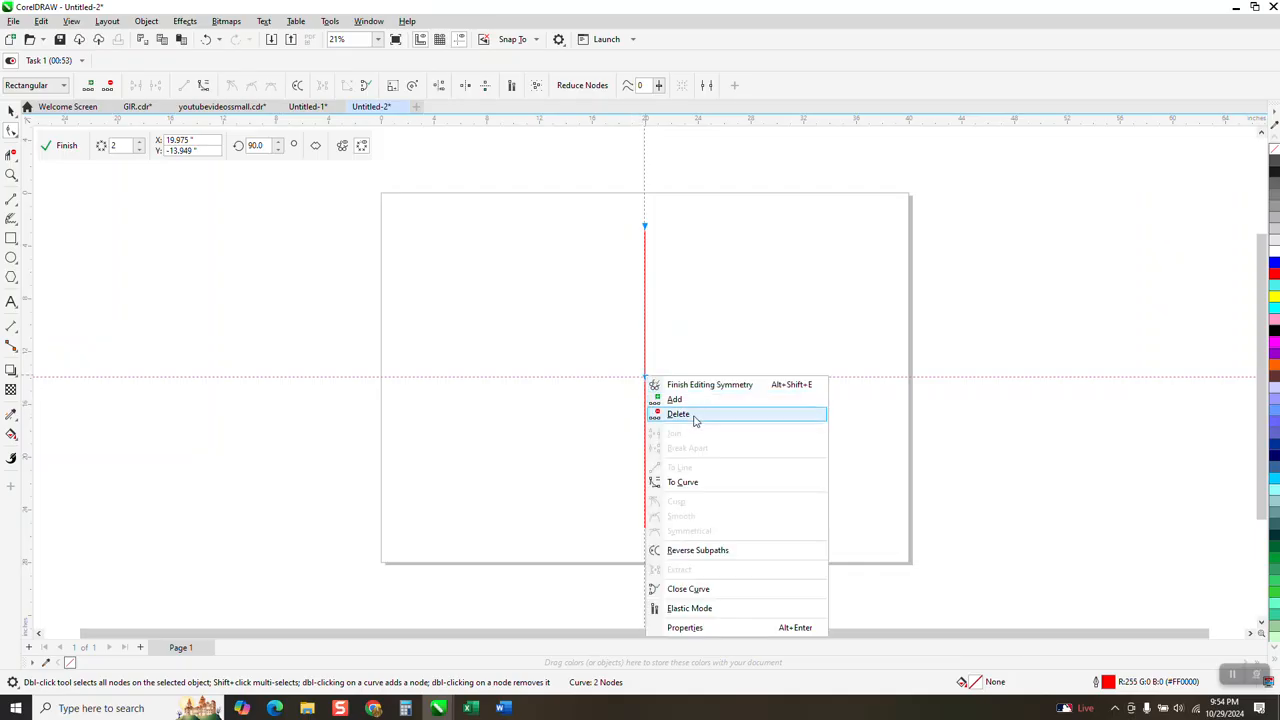
{"action": "left_click", "coordinate": [694, 485]}
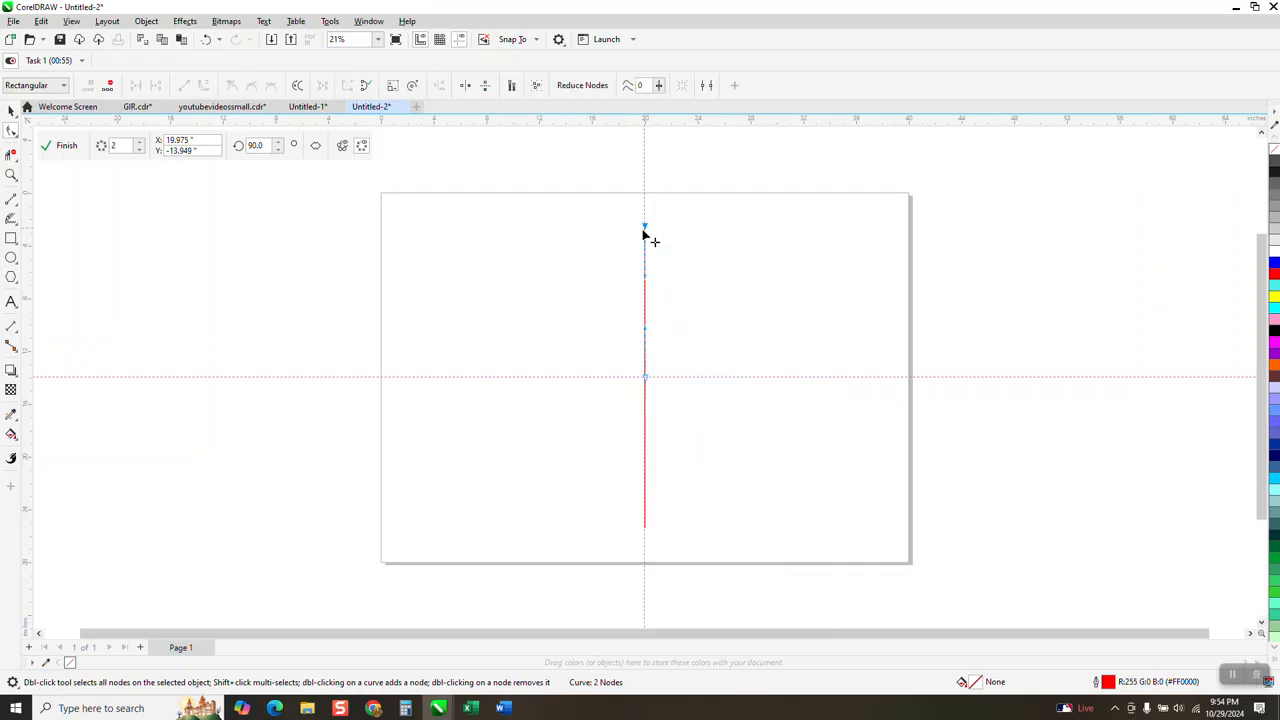
{"action": "left_click_drag", "start_coordinate": [646, 284], "coordinate": [665, 323]}
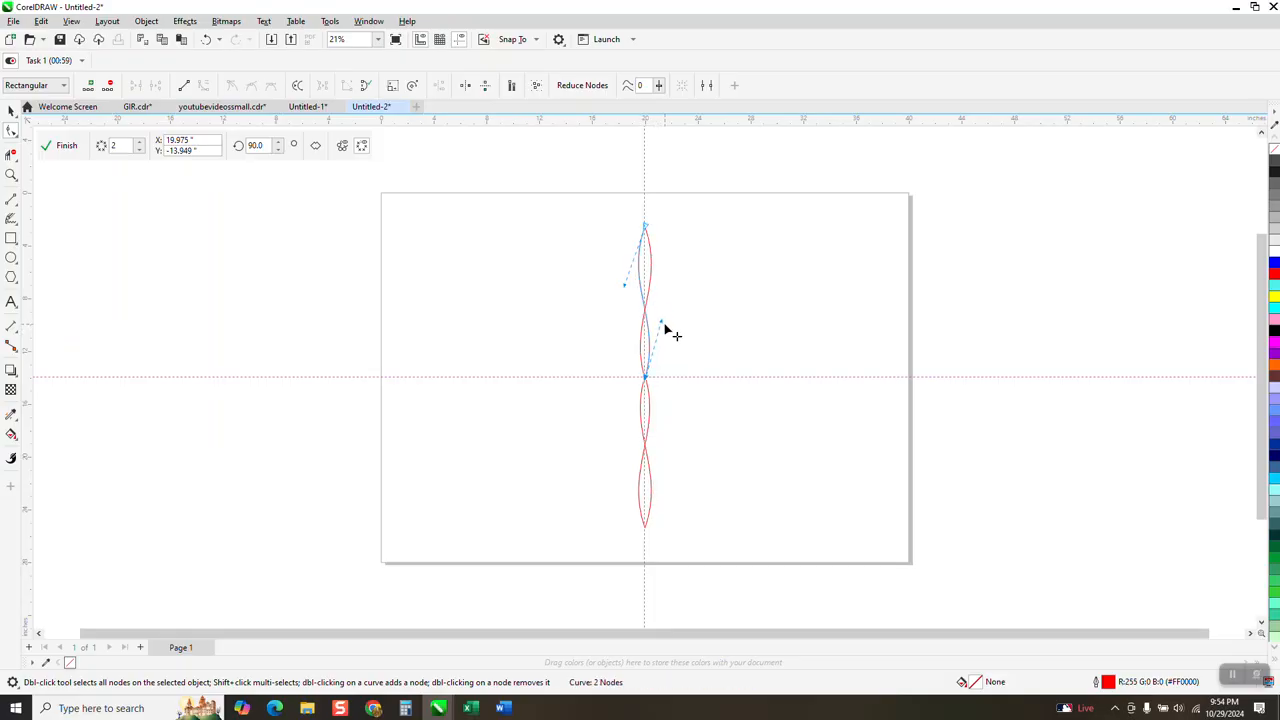
{"action": "left_click", "coordinate": [11, 174]}
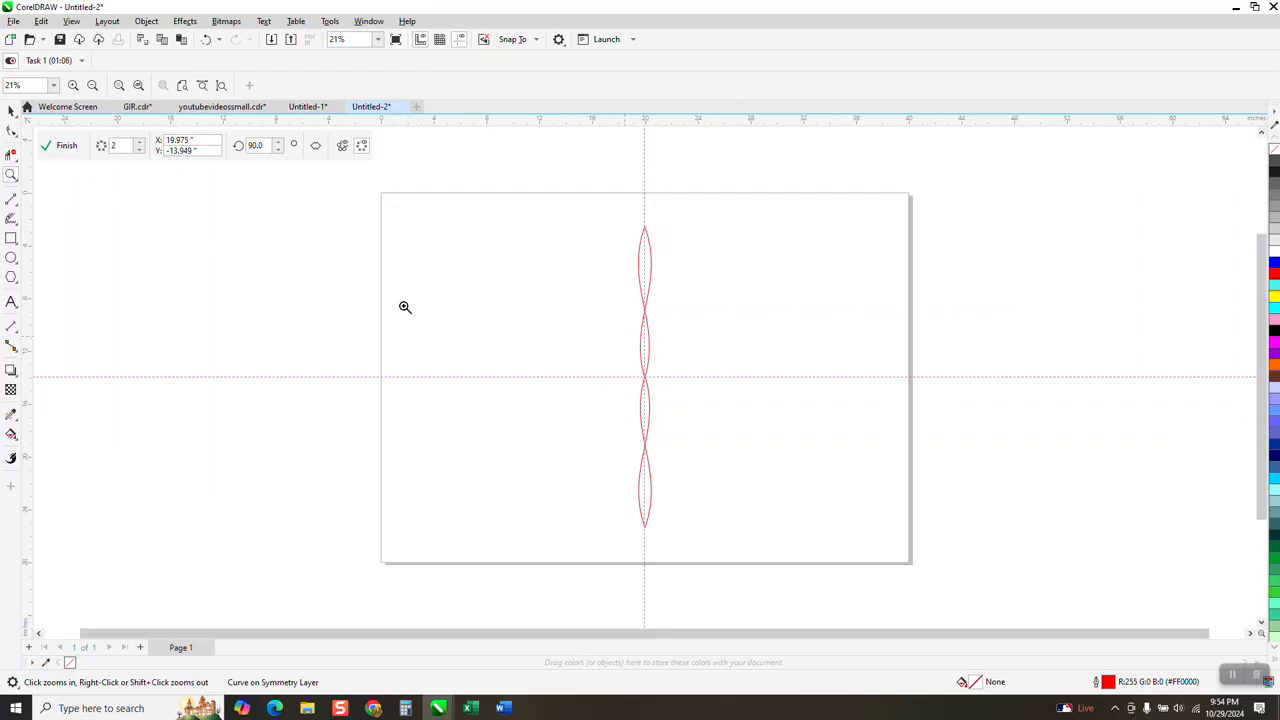
{"action": "left_click", "coordinate": [60, 145]}
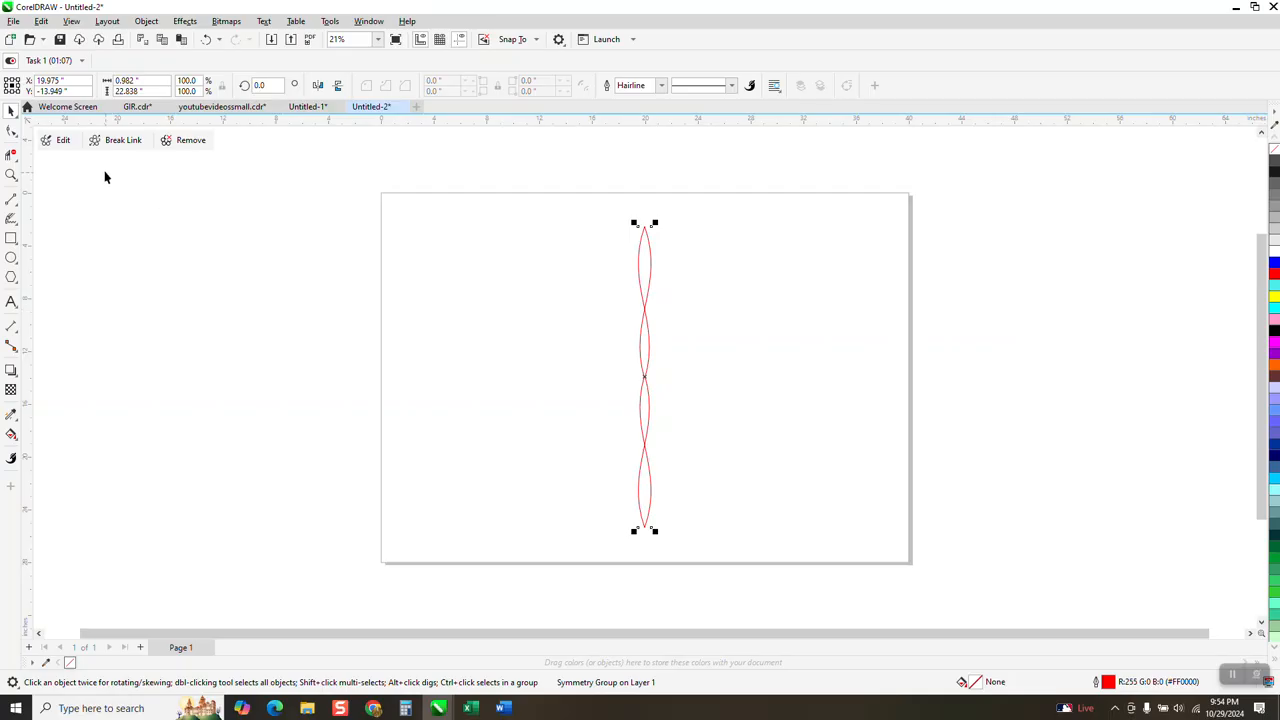
- Try a yellow rectangle about 18.2 by 24.3 in behind the twisted symmetry curves and remove it
{"action": "mouse_move", "coordinate": [650, 365]}
{"action": "left_mouse_down"}
{"action": "mouse_move", "coordinate": [717, 371]}
{"action": "mouse_move", "coordinate": [648, 366]}
{"action": "left_mouse_up"}
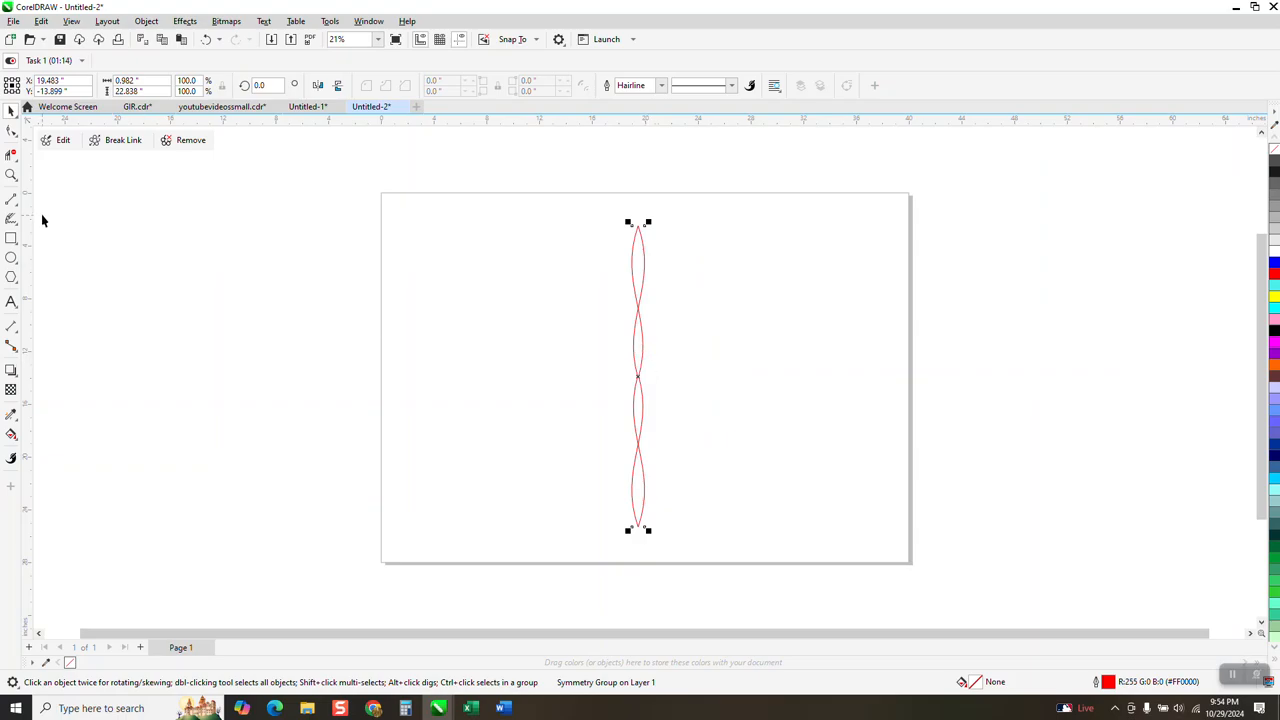
{"action": "left_click", "coordinate": [11, 238]}
{"action": "left_click_drag", "start_coordinate": [540, 222], "coordinate": [781, 545]}
{"action": "left_click", "coordinate": [1274, 298]}
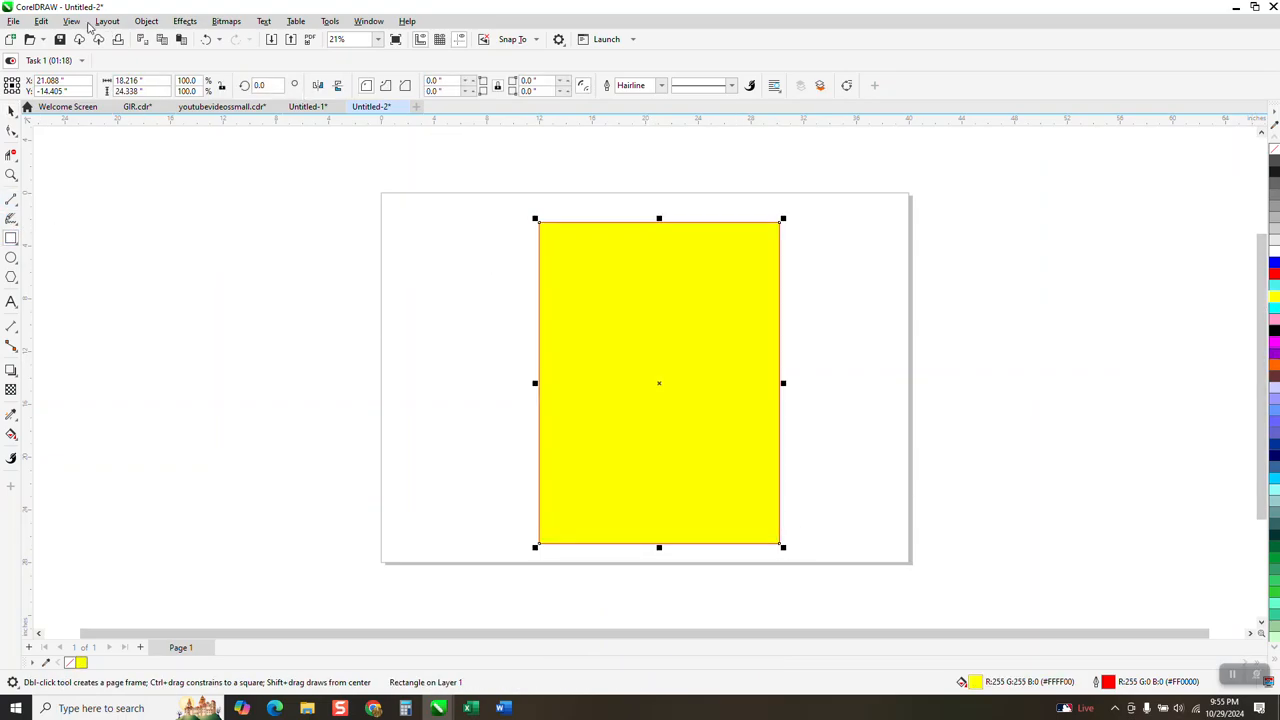
{"action": "left_click", "coordinate": [146, 21]}
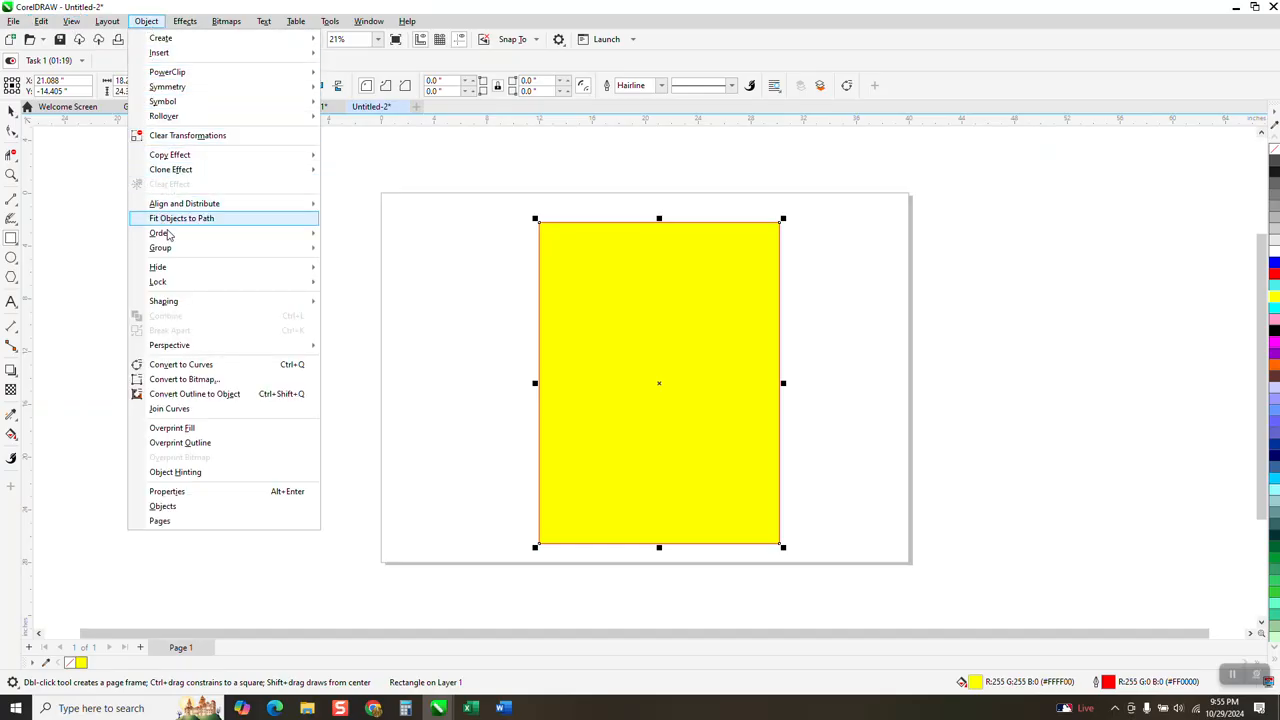
{"action": "mouse_move", "coordinate": [174, 234]}
{"action": "left_click", "coordinate": [362, 250]}
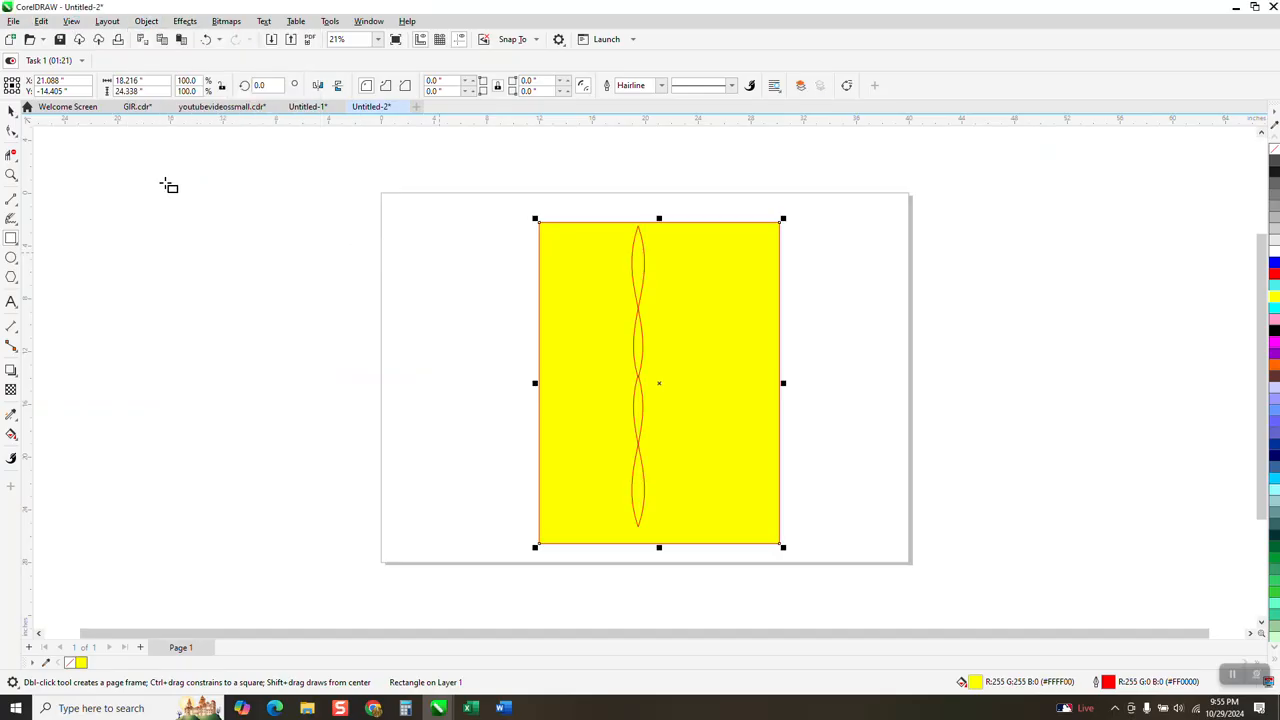
{"action": "left_click", "coordinate": [11, 110]}
{"action": "left_click", "coordinate": [678, 289]}
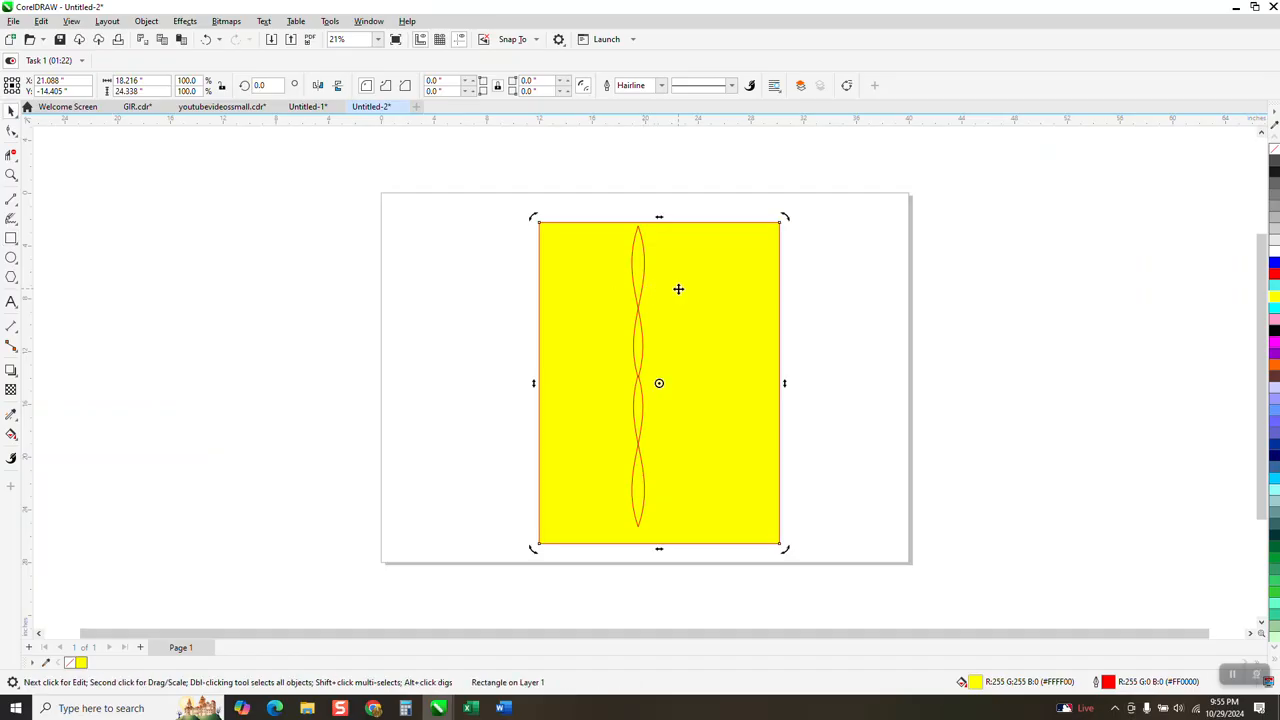
{"action": "key", "text": "Delete"}
- Centre the twisted symmetry group on the page and make seven copies rotated about its centre at 22.5° intervals
{"action": "left_click", "coordinate": [641, 312]}
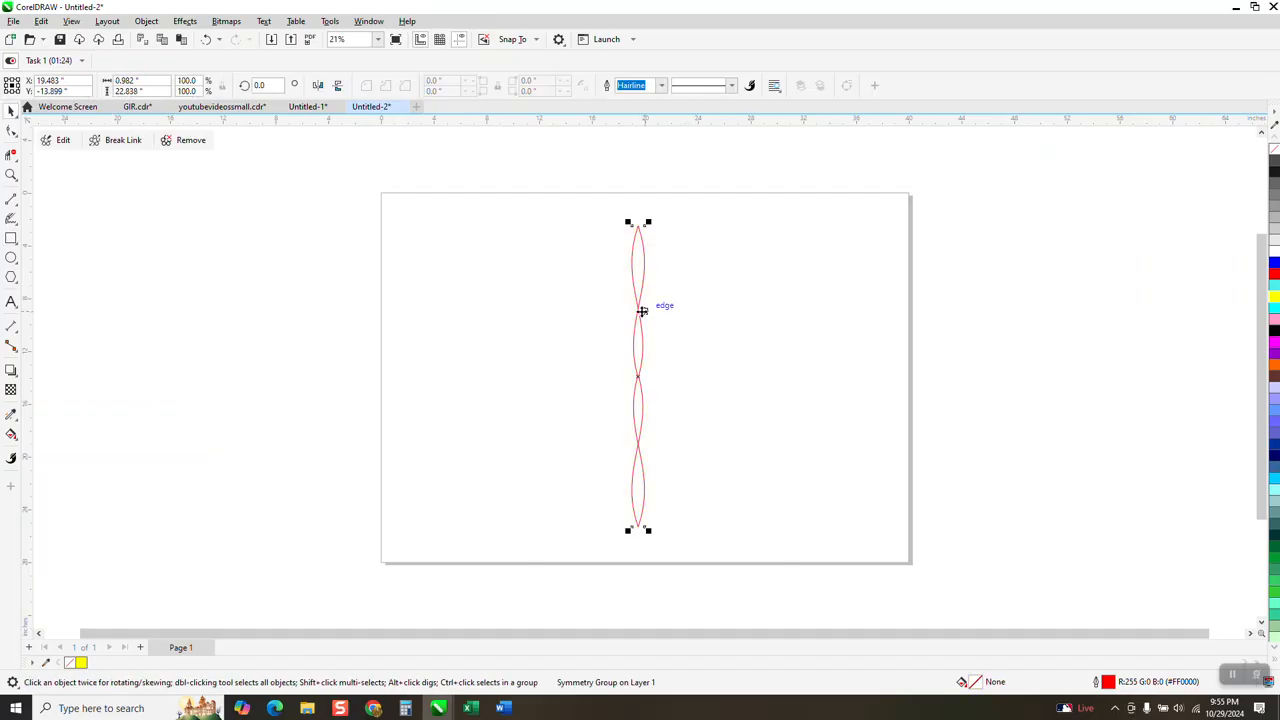
{"action": "left_click_drag", "start_coordinate": [639, 311], "coordinate": [646, 312]}
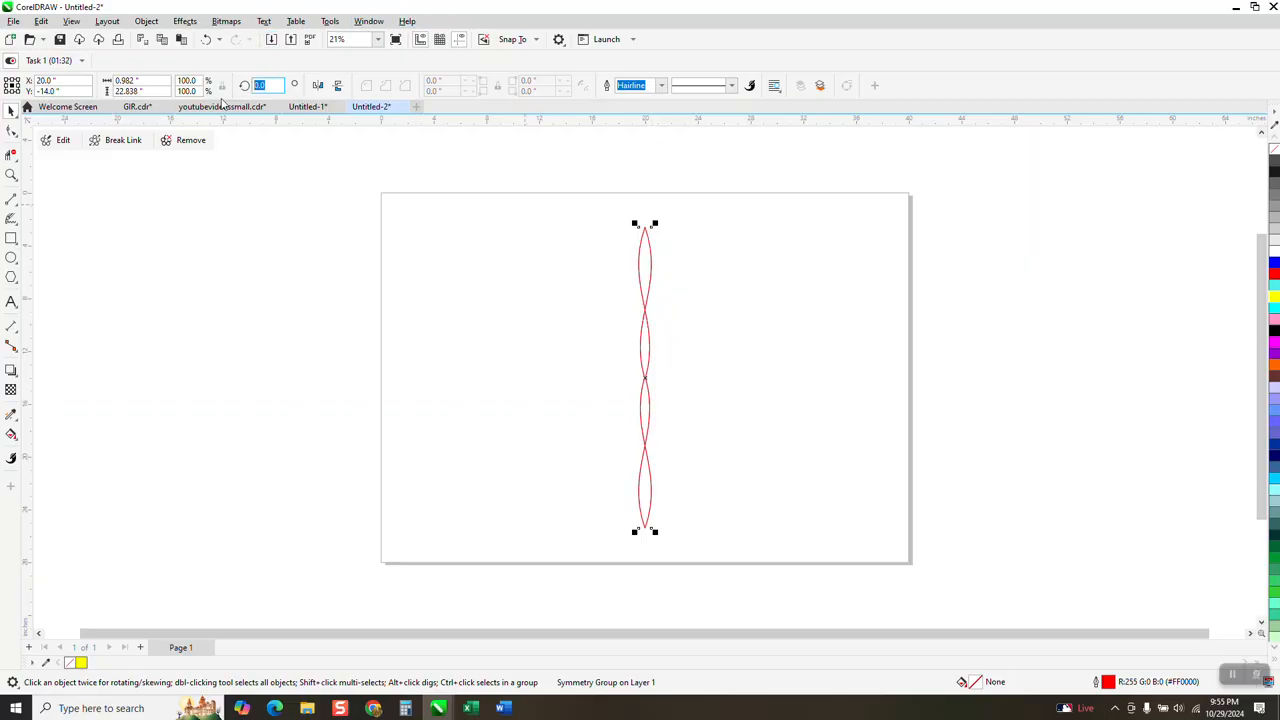
{"action": "key", "text": "Return"}
{"action": "key", "text": "ctrl+r"}
{"action": "key", "text": "ctrl+r"}
{"action": "key", "text": "ctrl+r"}
{"action": "key", "text": "ctrl+r"}
{"action": "key", "text": "ctrl+r"}
{"action": "key", "text": "ctrl+r"}
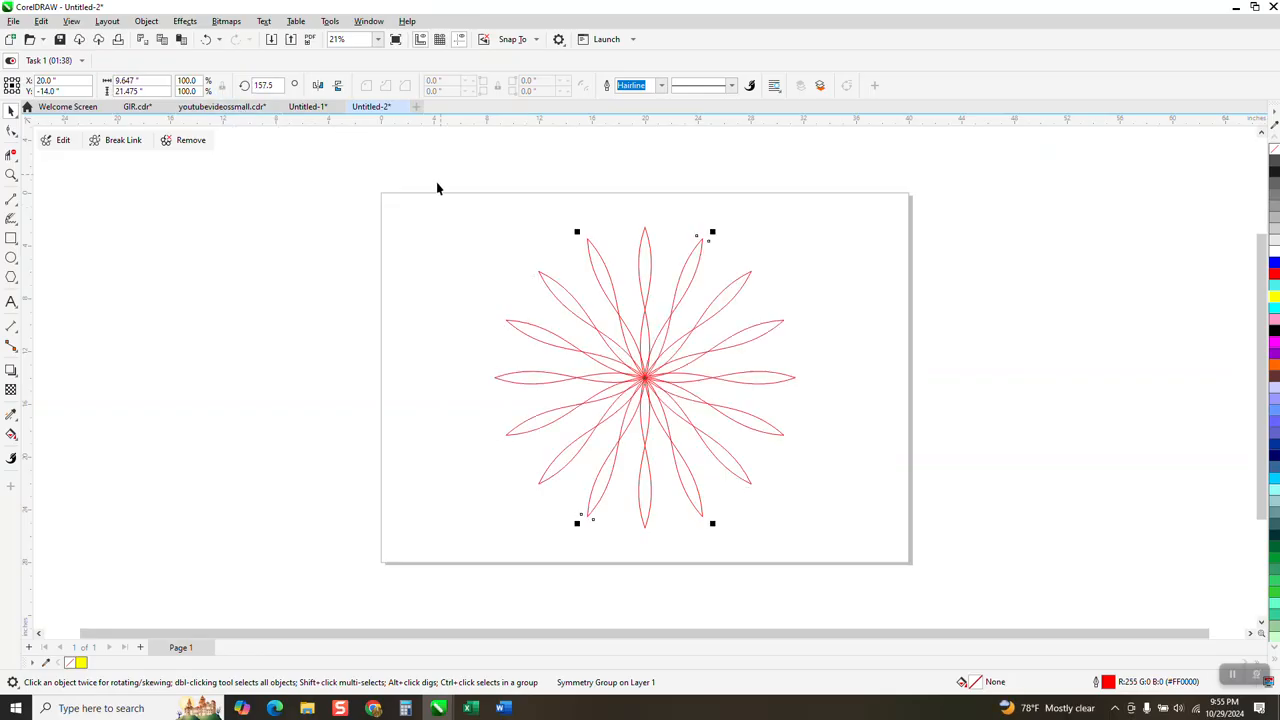
- Select all eight twisted shapes and weld them into a single curve
{"action": "left_click", "coordinate": [88, 141]}
{"action": "left_click_drag", "start_coordinate": [400, 214], "coordinate": [929, 543]}
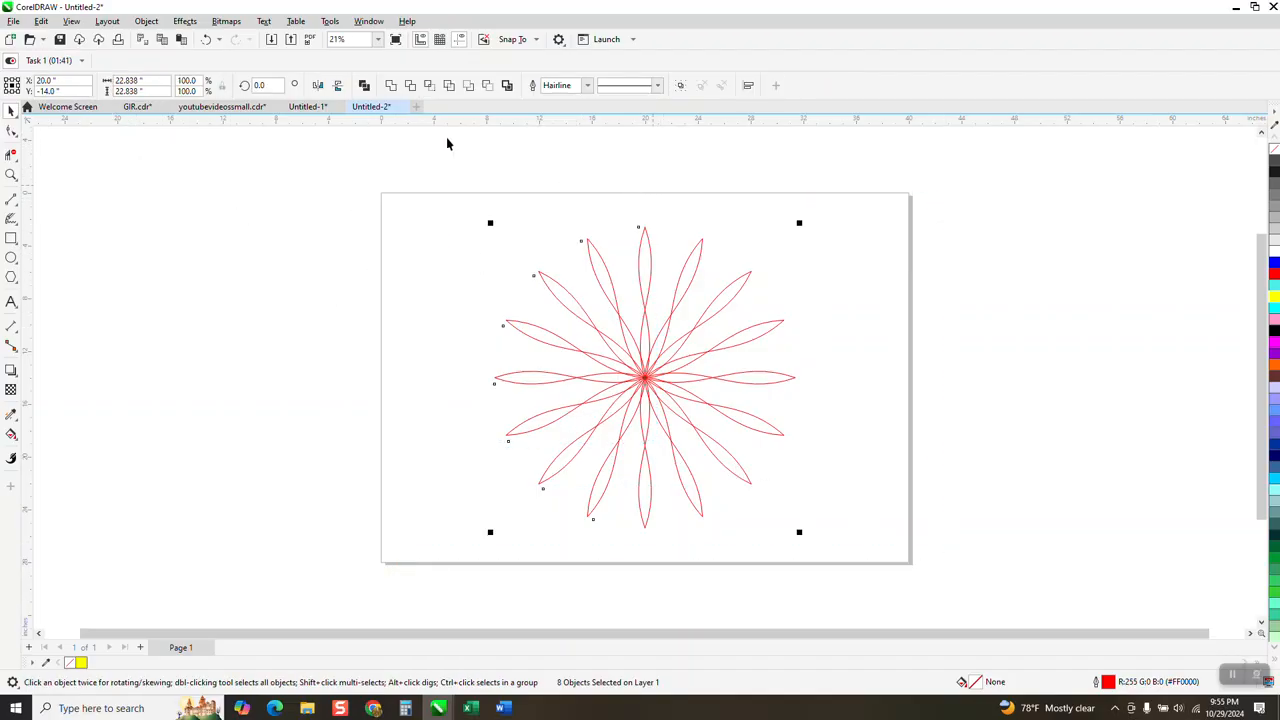
{"action": "left_click", "coordinate": [389, 86]}
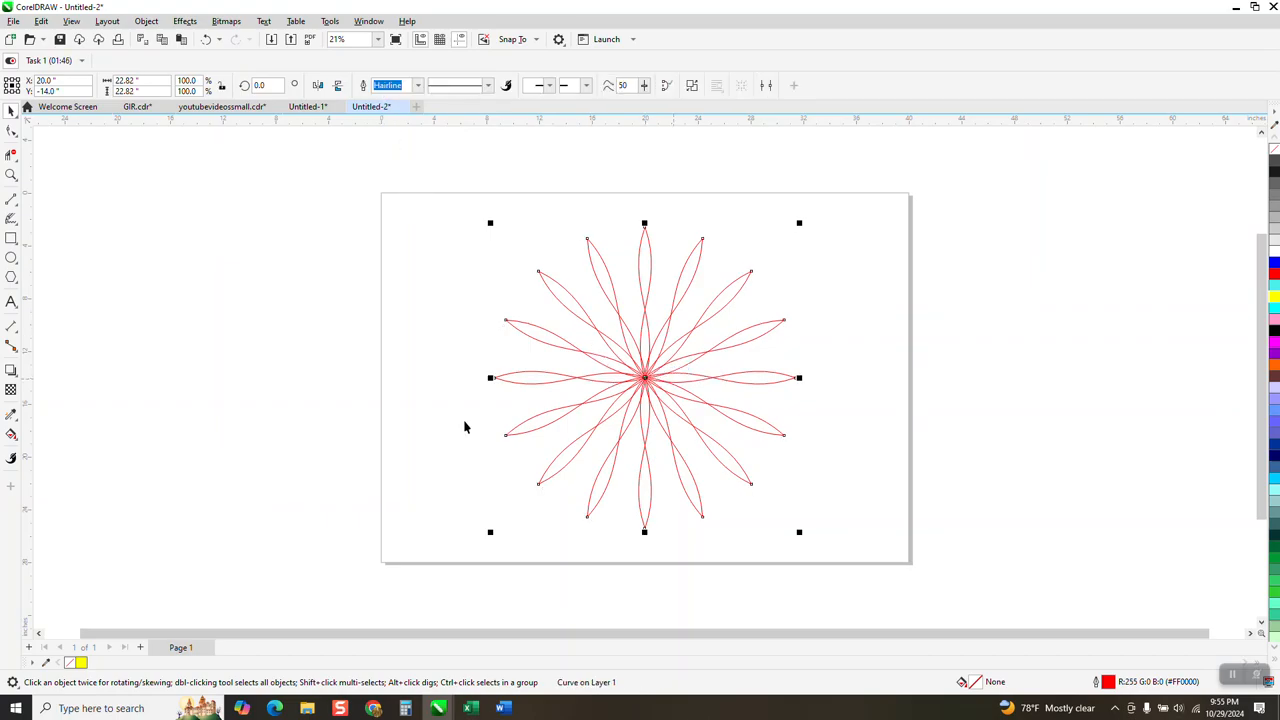
- Use Smart Fill to colour the inner and outer sections of the upper vertical petal blue with no outline
{"action": "left_click", "coordinate": [11, 175]}
{"action": "left_click_drag", "start_coordinate": [545, 327], "coordinate": [837, 434]}
{"action": "scroll", "coordinate": [597, 346], "scroll_direction": "down", "scroll_amount": 3}
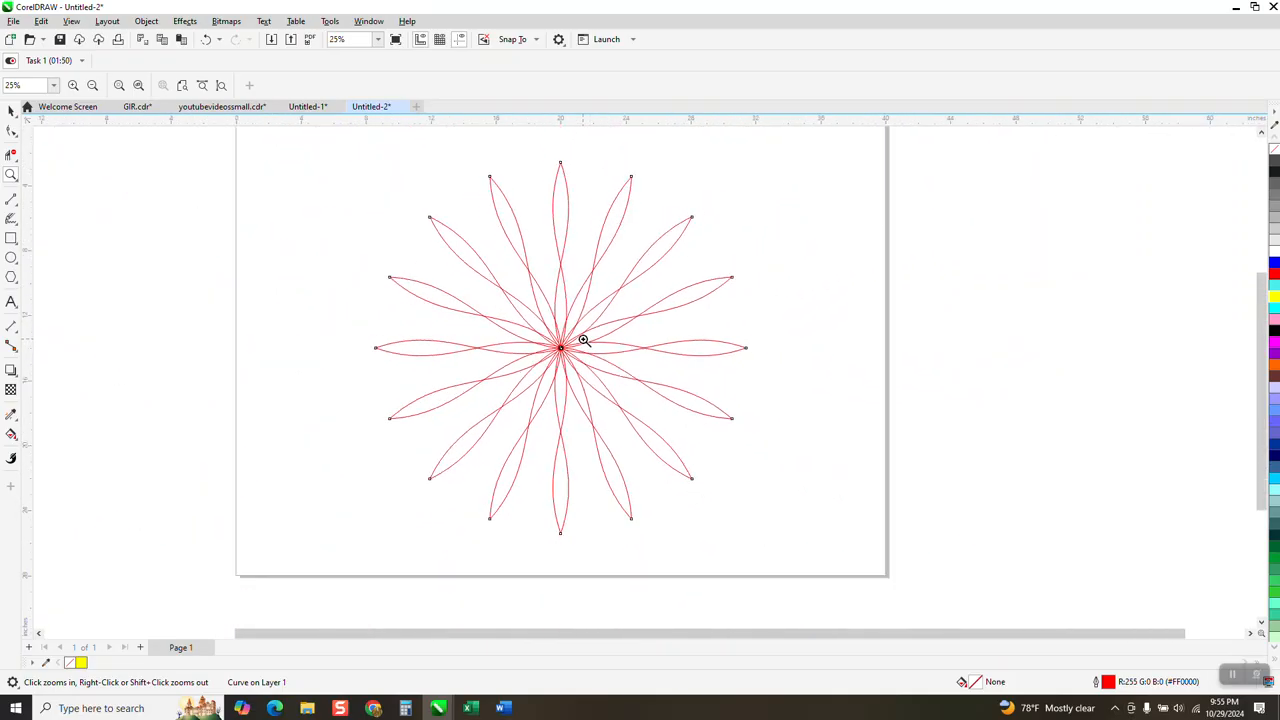
{"action": "scroll", "coordinate": [584, 338], "scroll_direction": "down", "scroll_amount": 1}
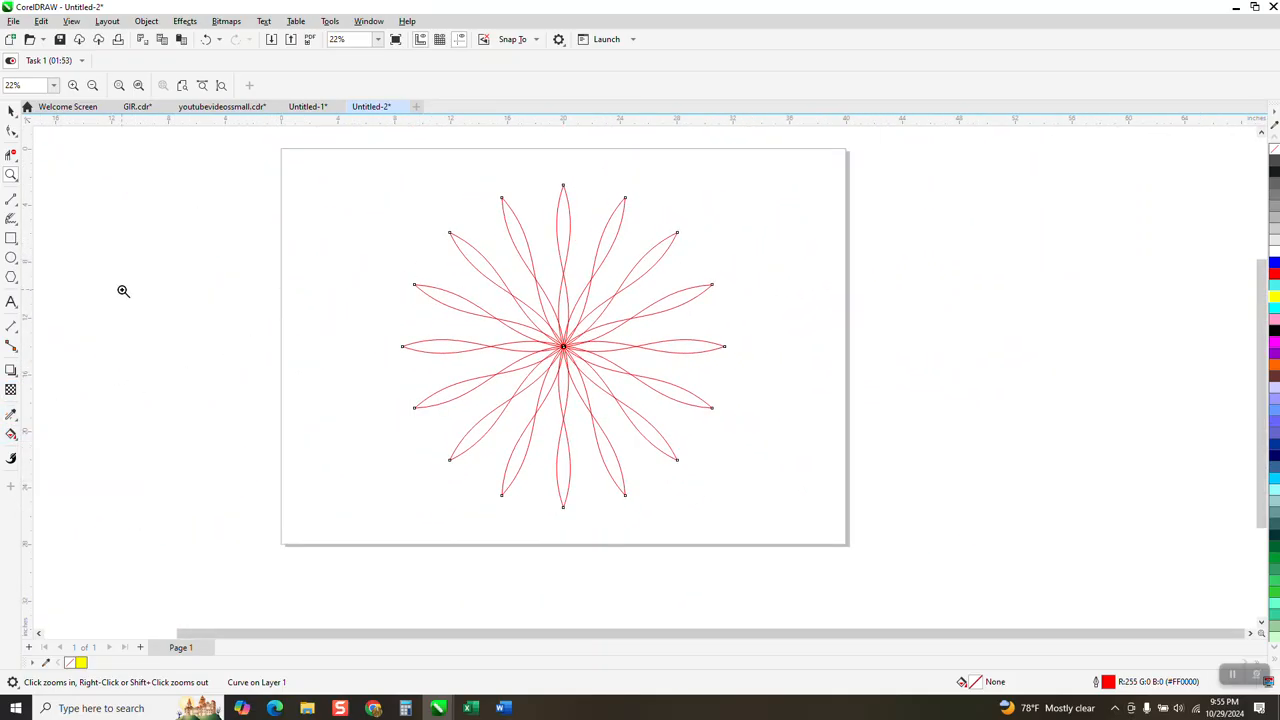
{"action": "left_click", "coordinate": [13, 436]}
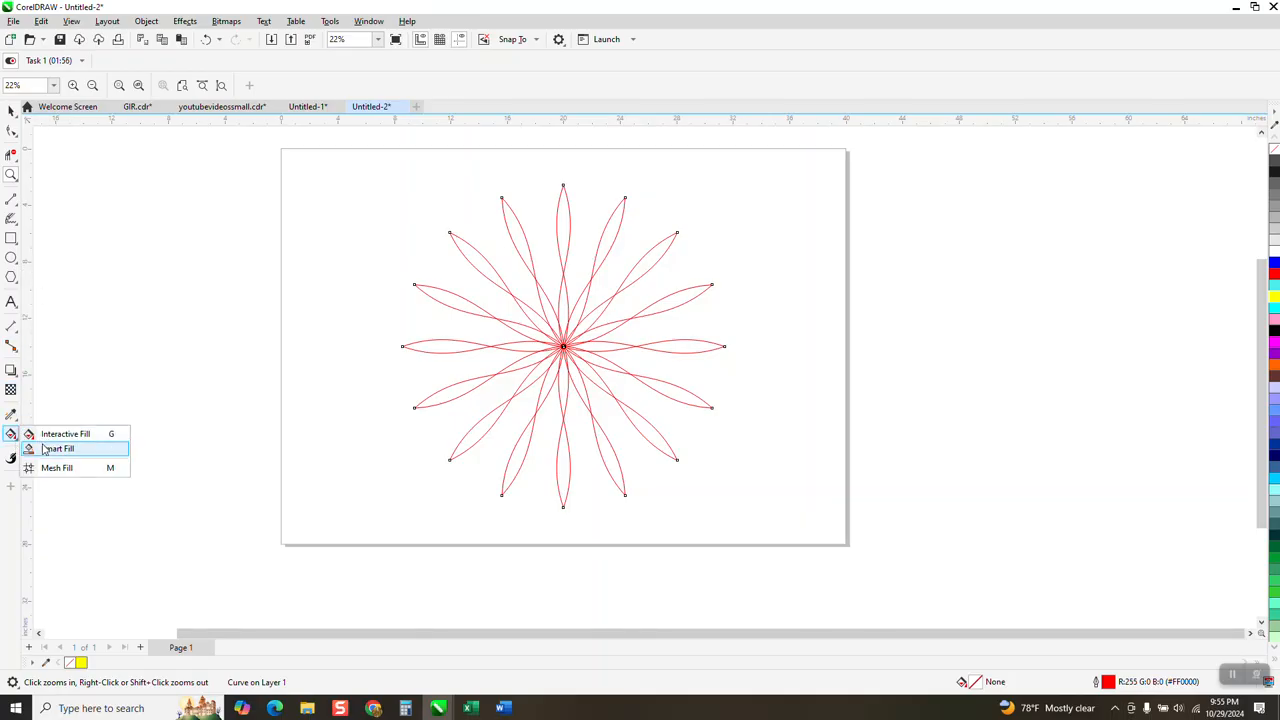
{"action": "left_click", "coordinate": [50, 449]}
{"action": "left_click", "coordinate": [563, 300]}
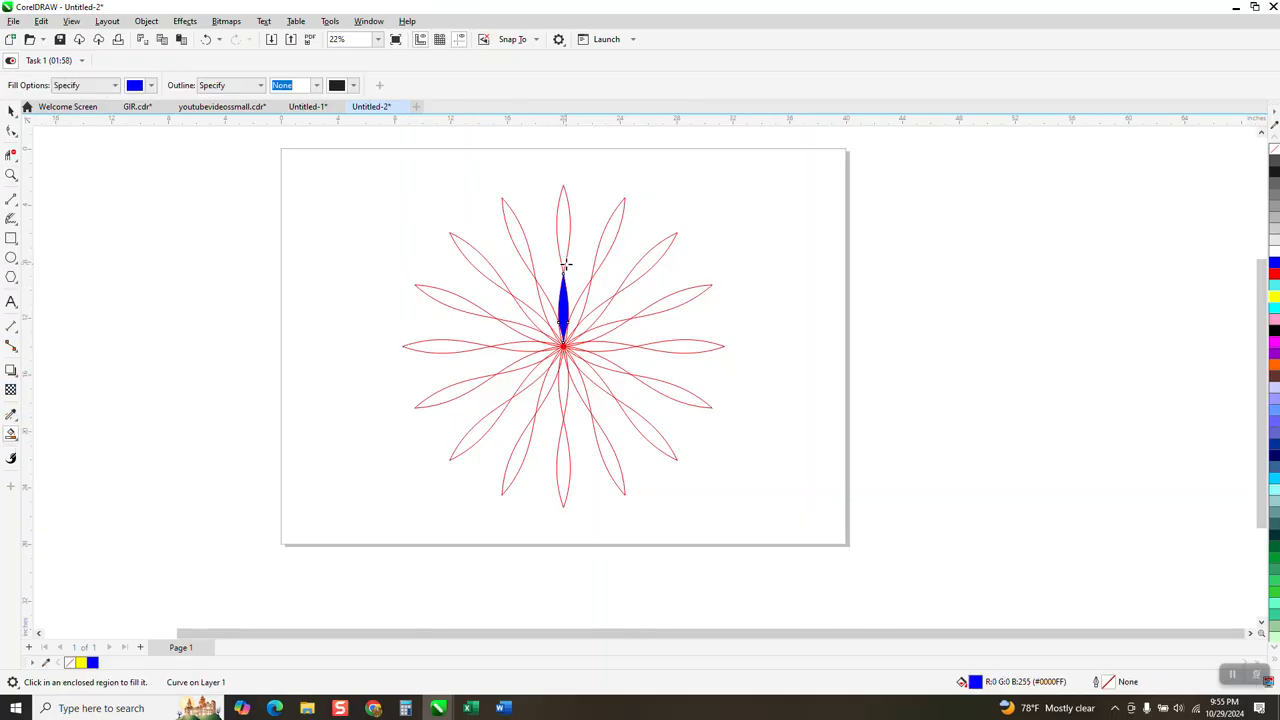
{"action": "left_click", "coordinate": [564, 232]}
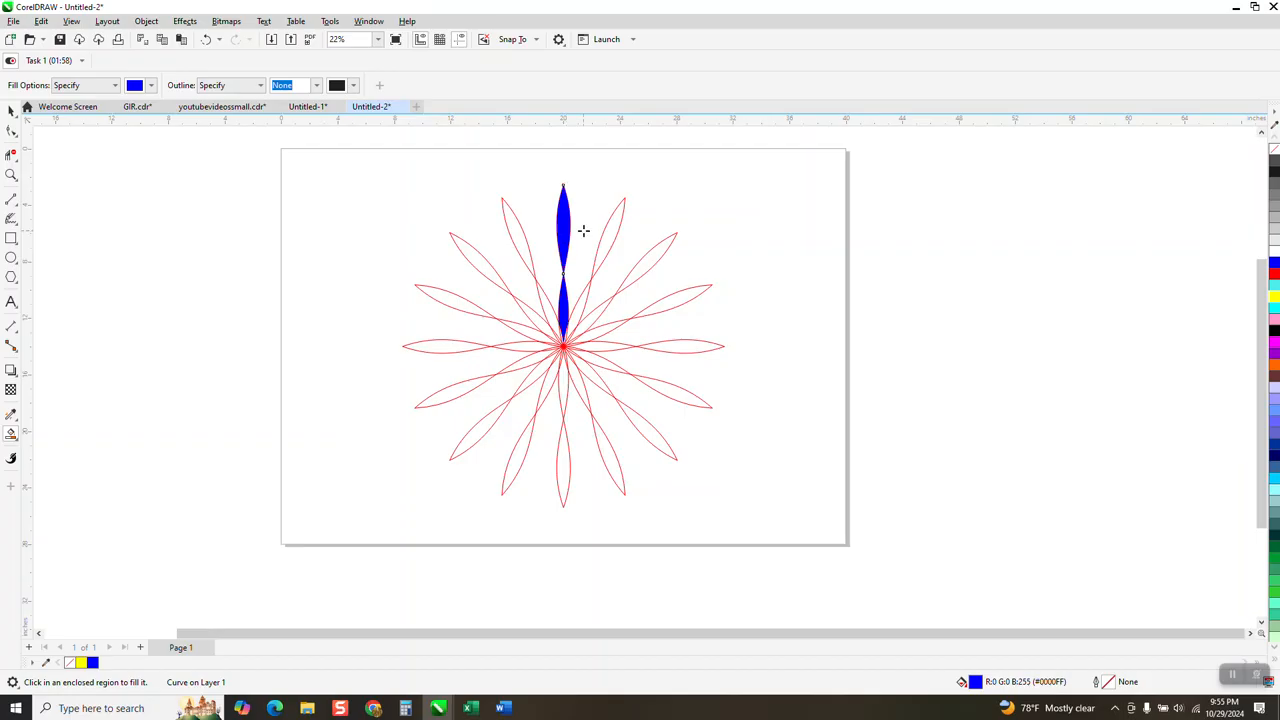
- Apply a linear fountain fill to the vertical petal's outer section, from blue near the centre to red at the tip, with its midpoint shifted outward
{"action": "left_click", "coordinate": [11, 175]}
{"action": "left_click_drag", "start_coordinate": [506, 157], "coordinate": [834, 471]}
{"action": "left_click", "coordinate": [11, 433]}
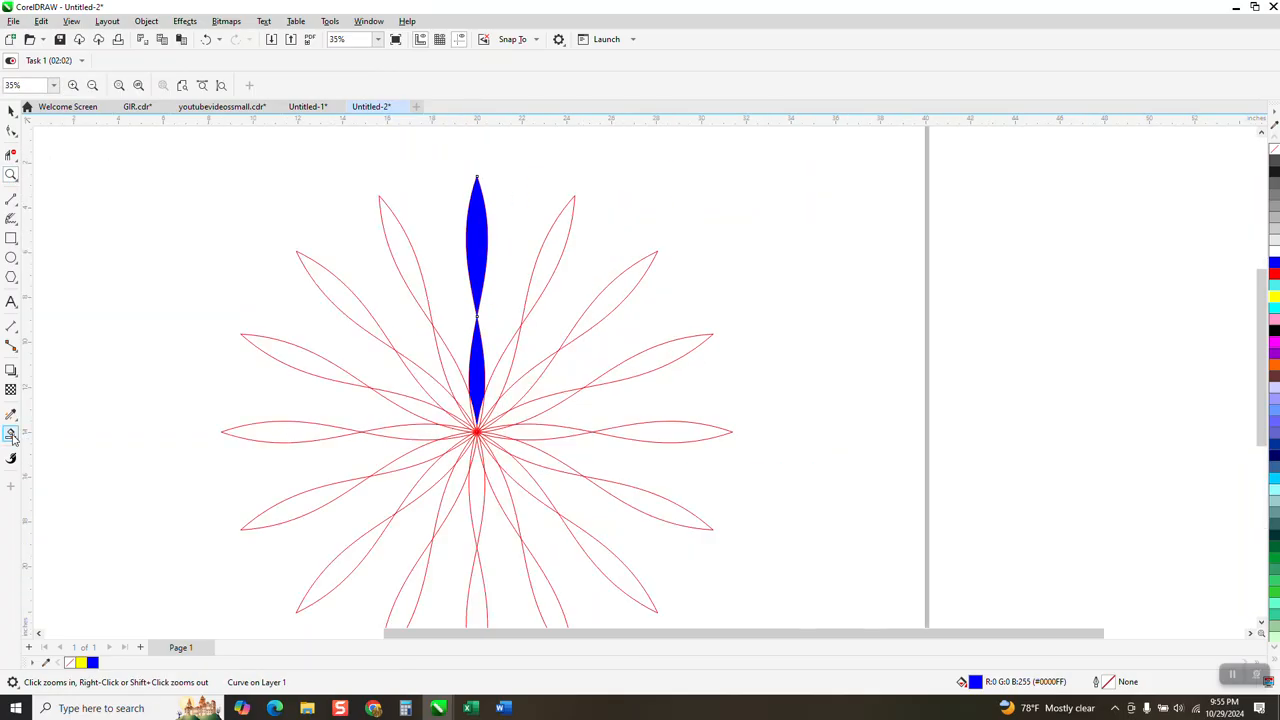
{"action": "left_click", "coordinate": [16, 438]}
{"action": "left_click", "coordinate": [65, 434]}
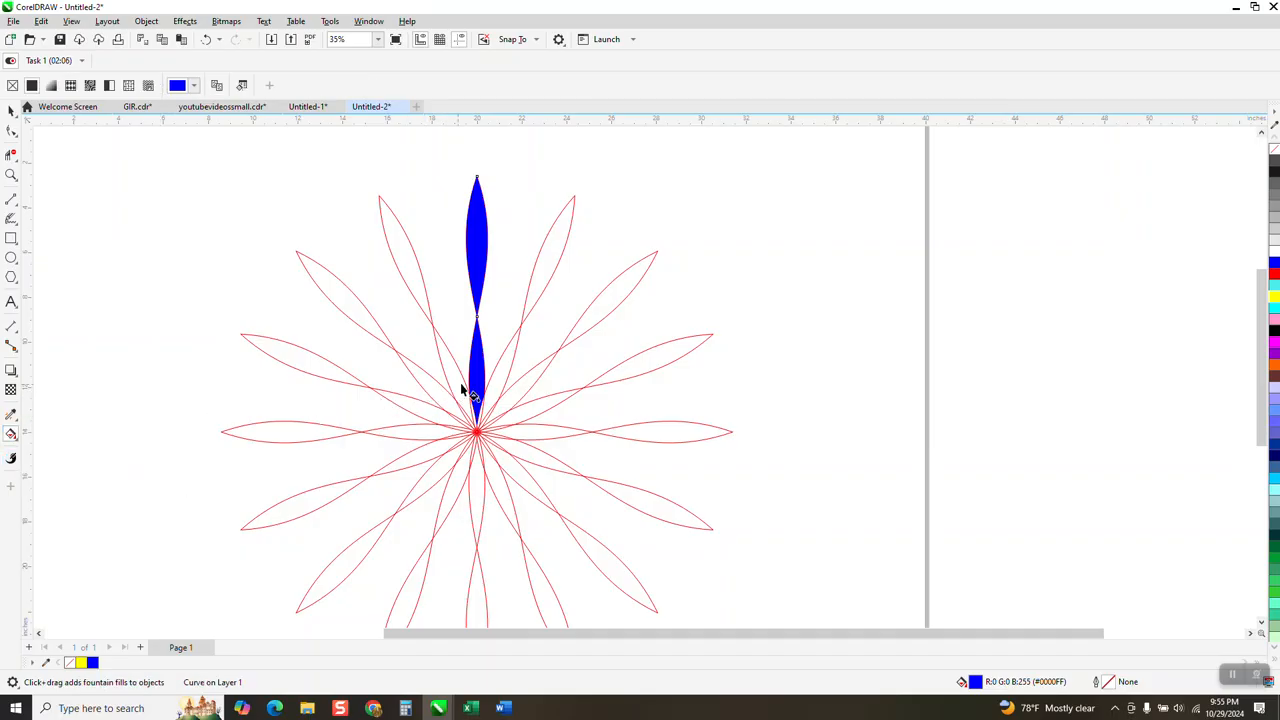
{"action": "left_click_drag", "start_coordinate": [477, 394], "coordinate": [477, 199]}
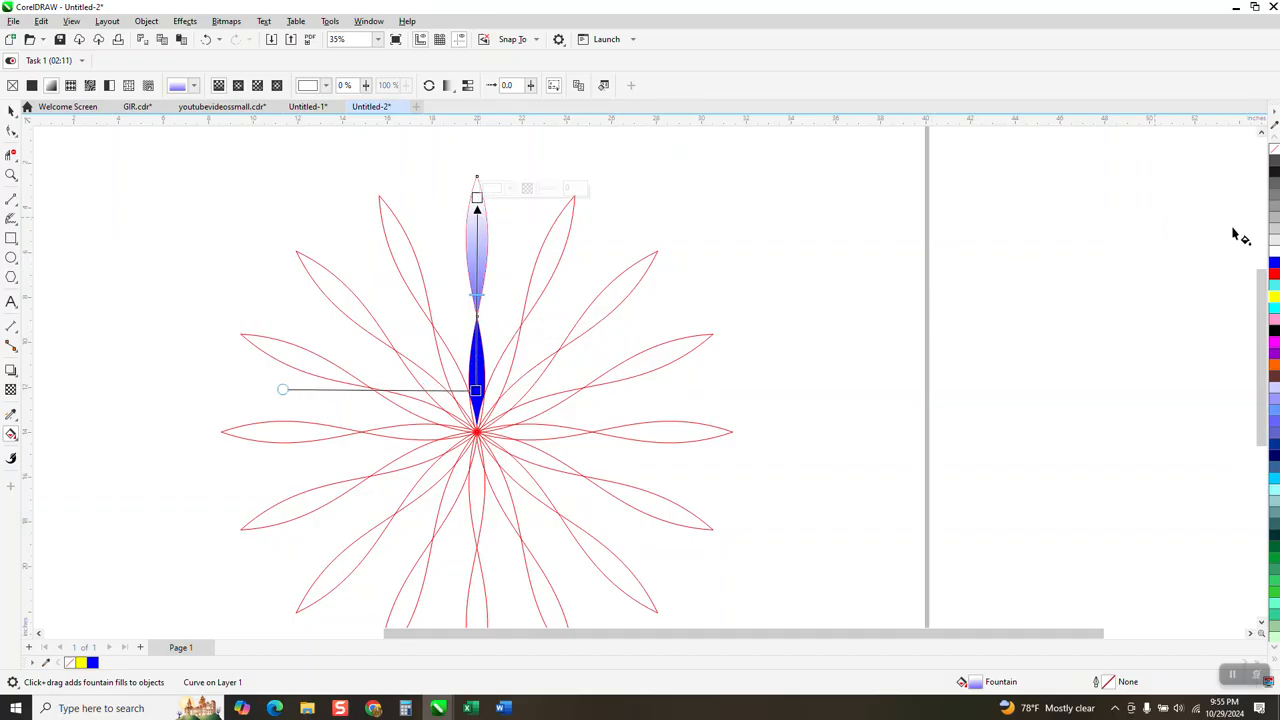
{"action": "left_click_drag", "start_coordinate": [1268, 280], "coordinate": [477, 198]}
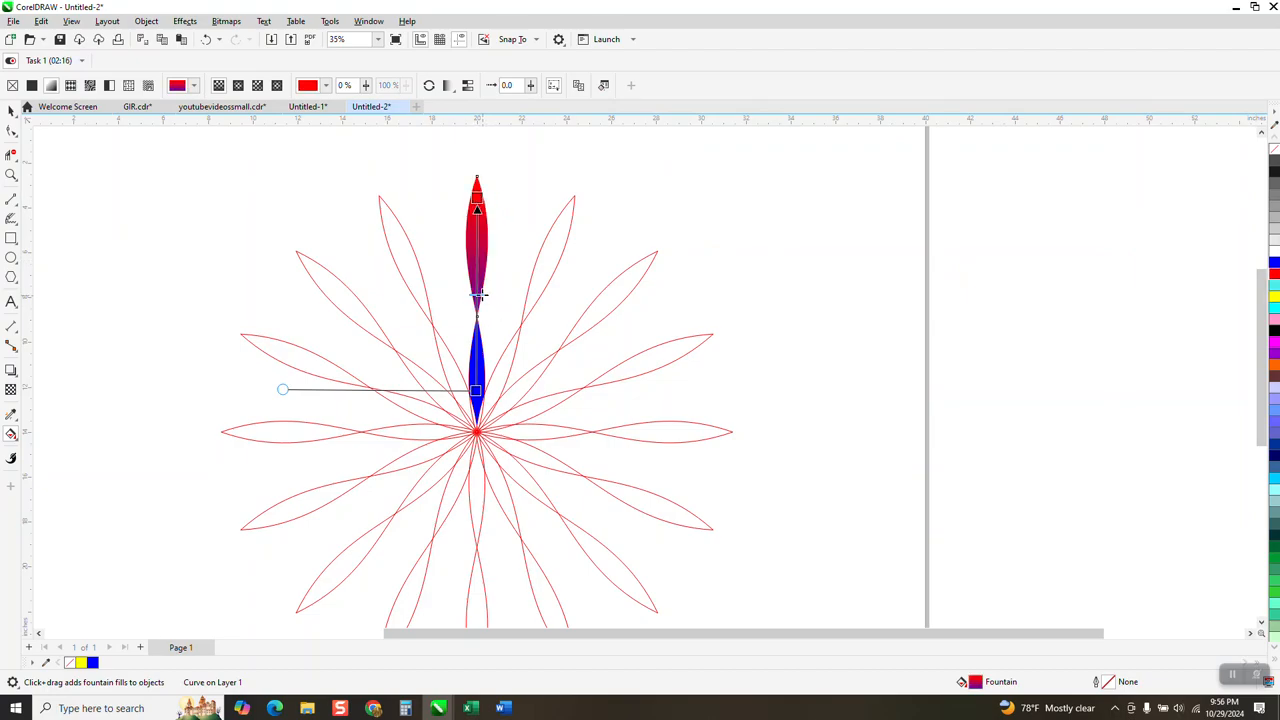
{"action": "left_click_drag", "start_coordinate": [479, 273], "coordinate": [477, 246]}
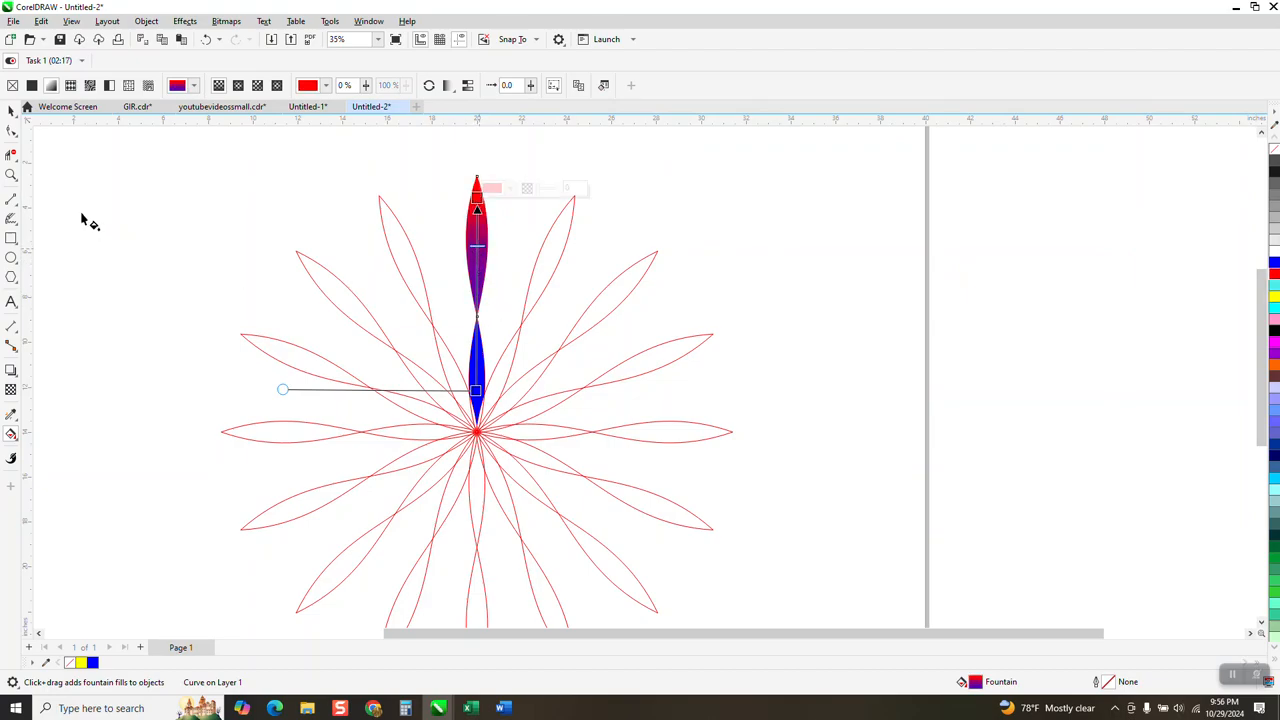
- Group the blue inner section and the gradient outer section of the vertical petal
{"action": "left_click", "coordinate": [11, 110]}
{"action": "left_click", "coordinate": [486, 357]}
{"action": "left_click", "coordinate": [480, 363]}
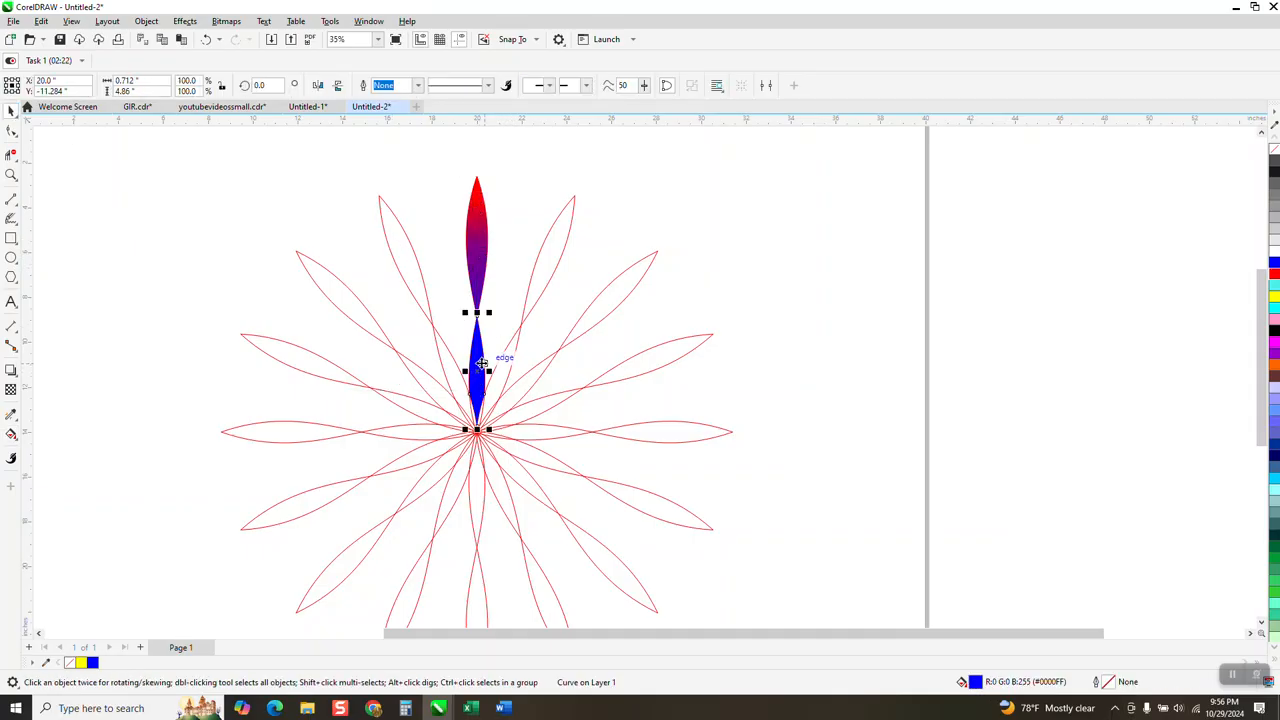
{"action": "left_click", "coordinate": [485, 255], "text": "shift"}
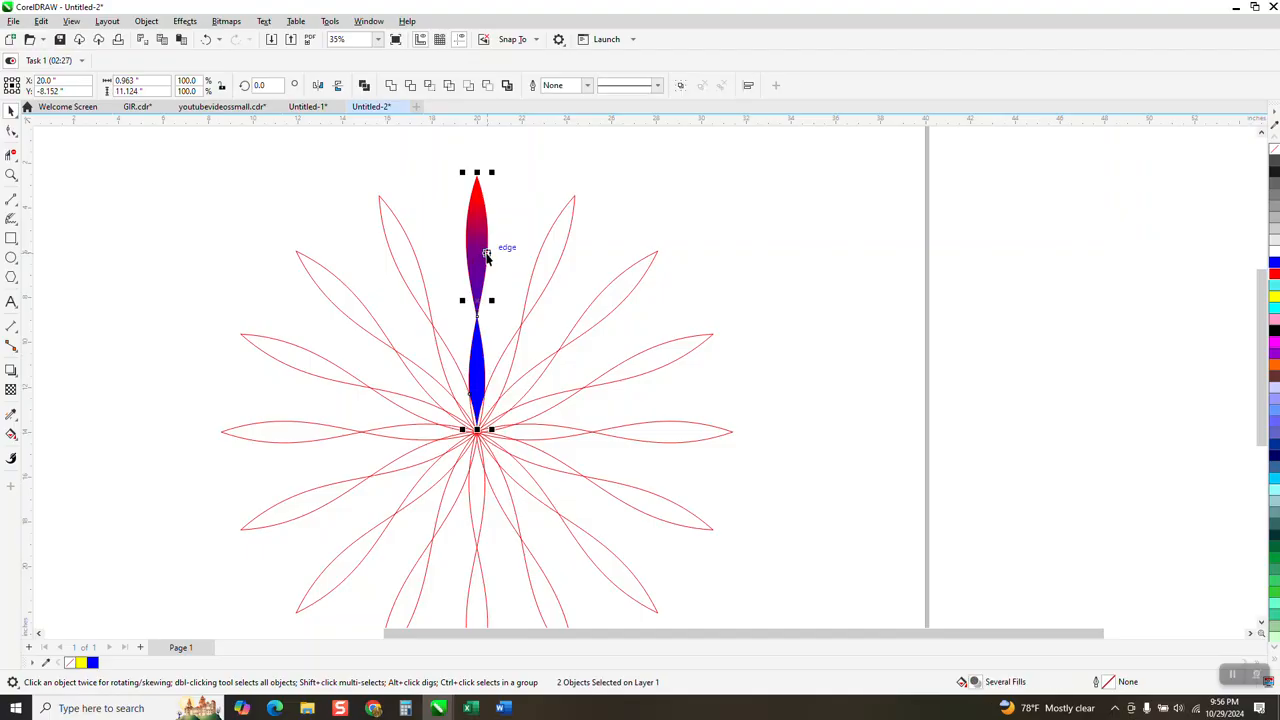
{"action": "key", "text": "ctrl+g"}
- Try moving the red outline flower to the right, away from the filled petal, and undo the move
{"action": "left_click", "coordinate": [543, 292]}
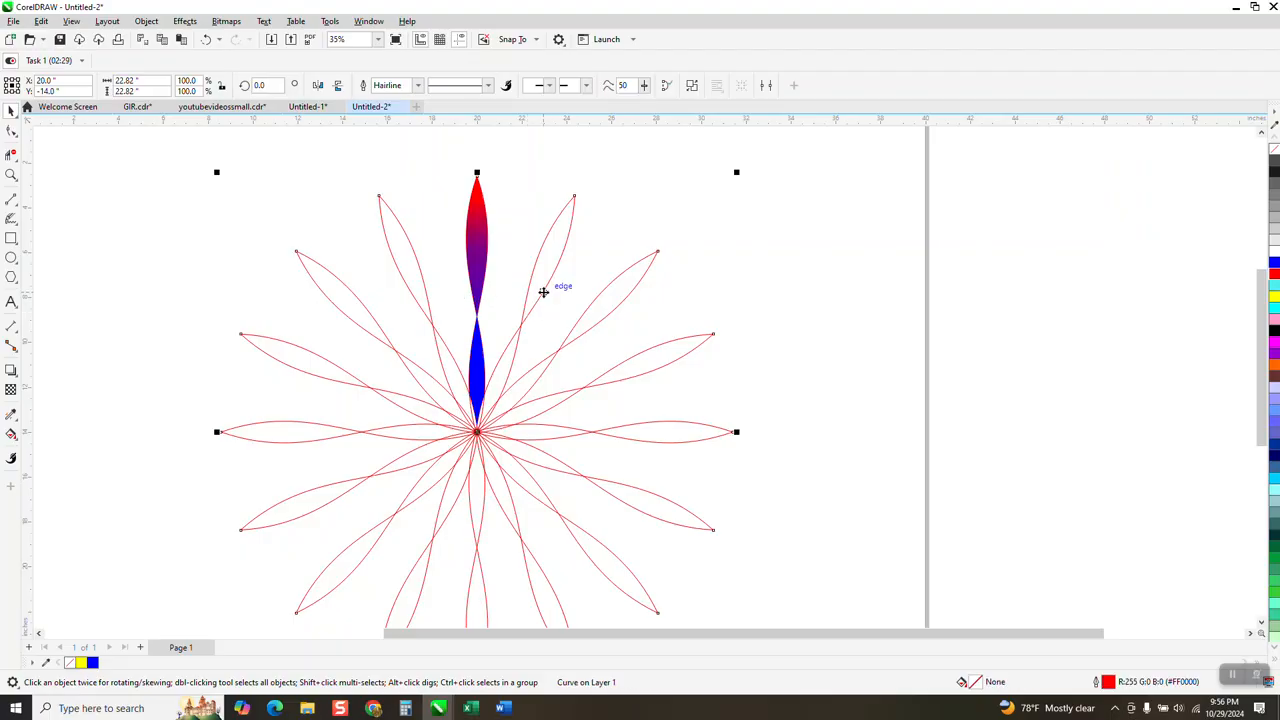
{"action": "left_click_drag", "start_coordinate": [541, 291], "coordinate": [1146, 290]}
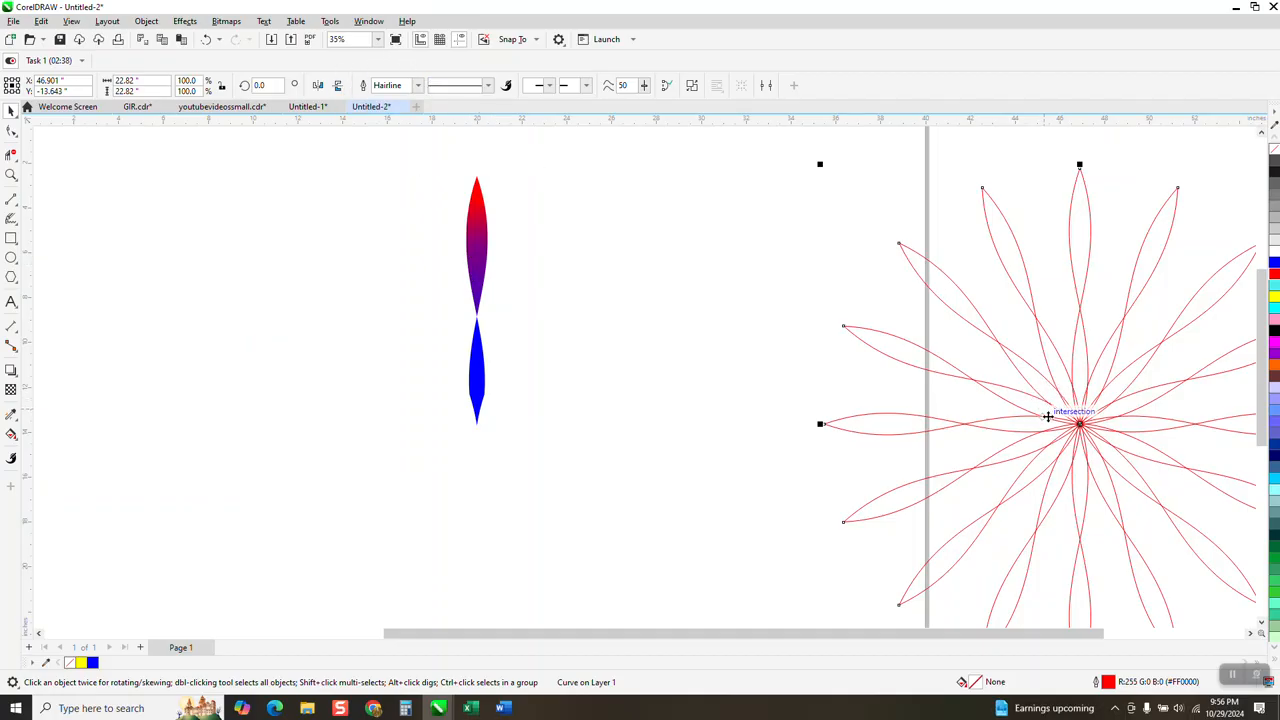
{"action": "left_click", "coordinate": [213, 43]}
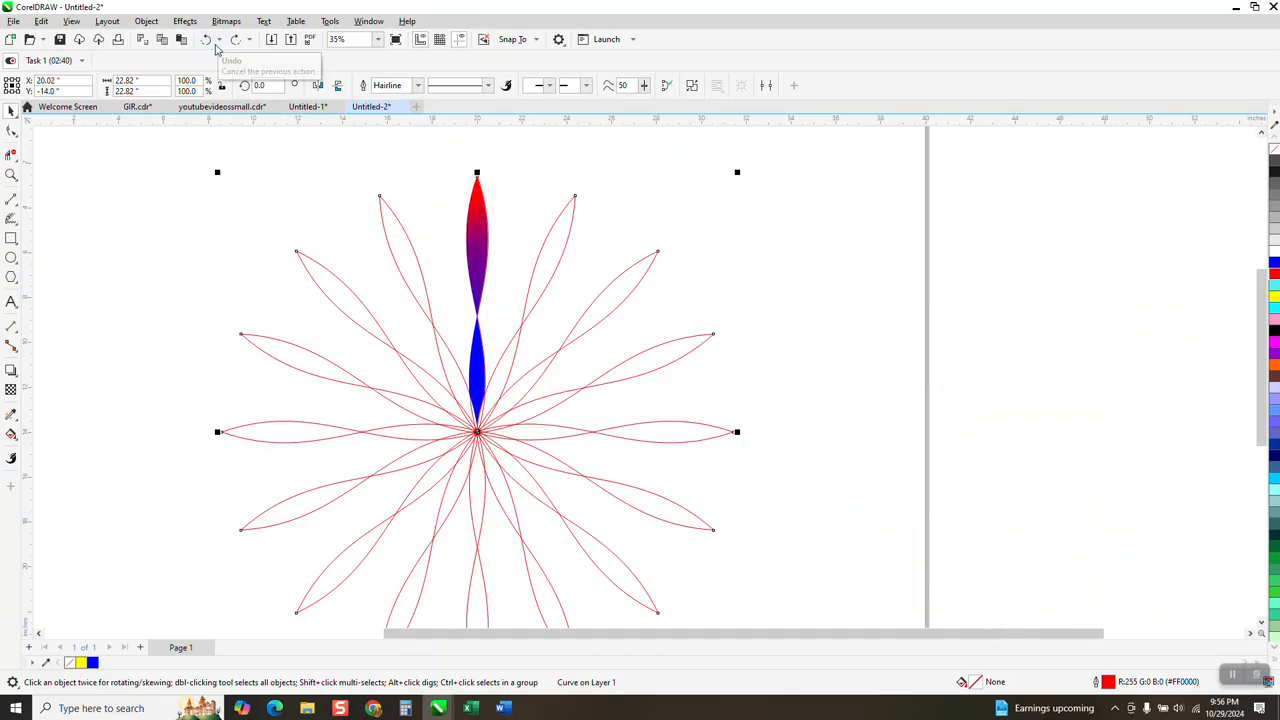
- Select the grouped petal and move its rotation centre to the middle of the outline flower
{"action": "left_click", "coordinate": [486, 249]}
{"action": "left_click", "coordinate": [521, 205]}
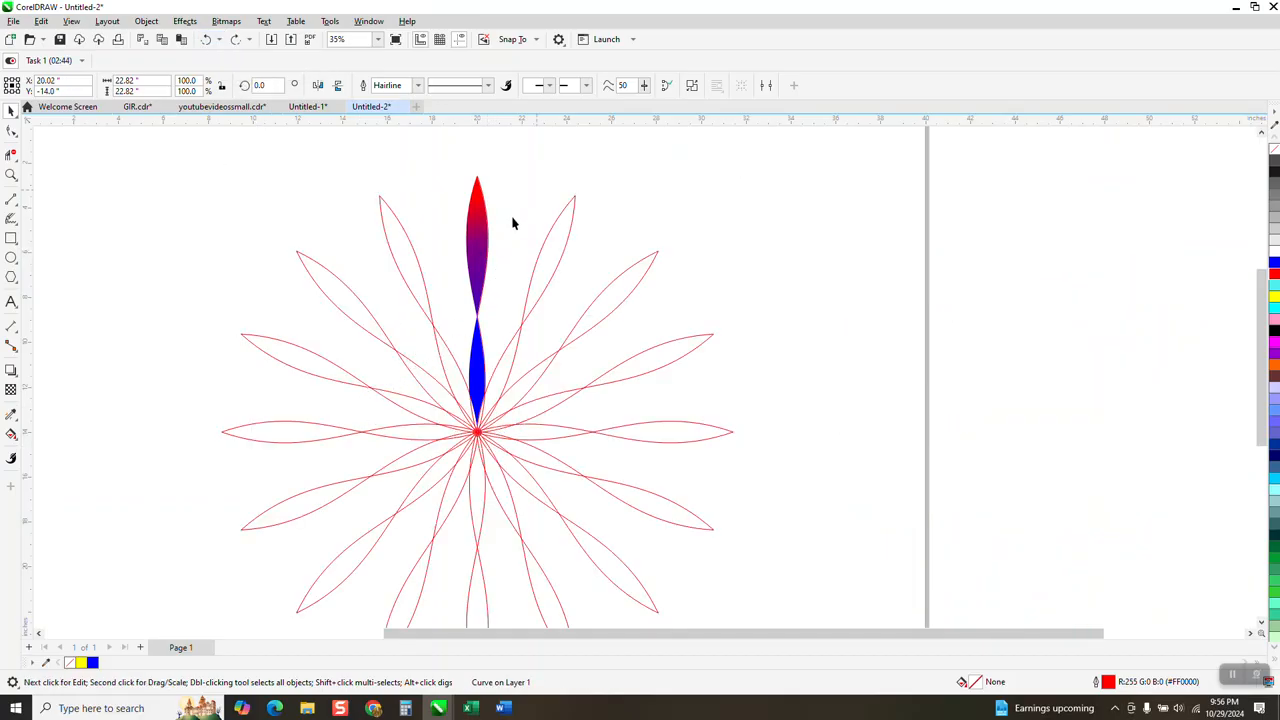
{"action": "left_click", "coordinate": [483, 242]}
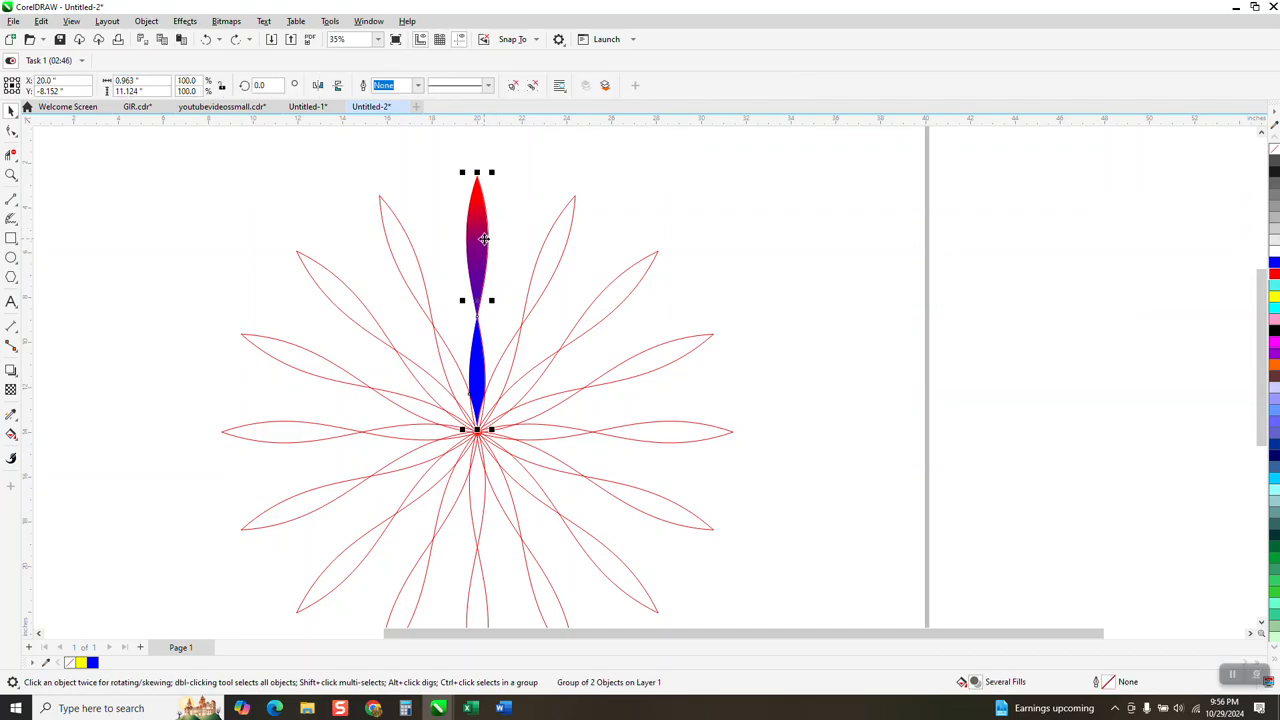
{"action": "left_click", "coordinate": [474, 255]}
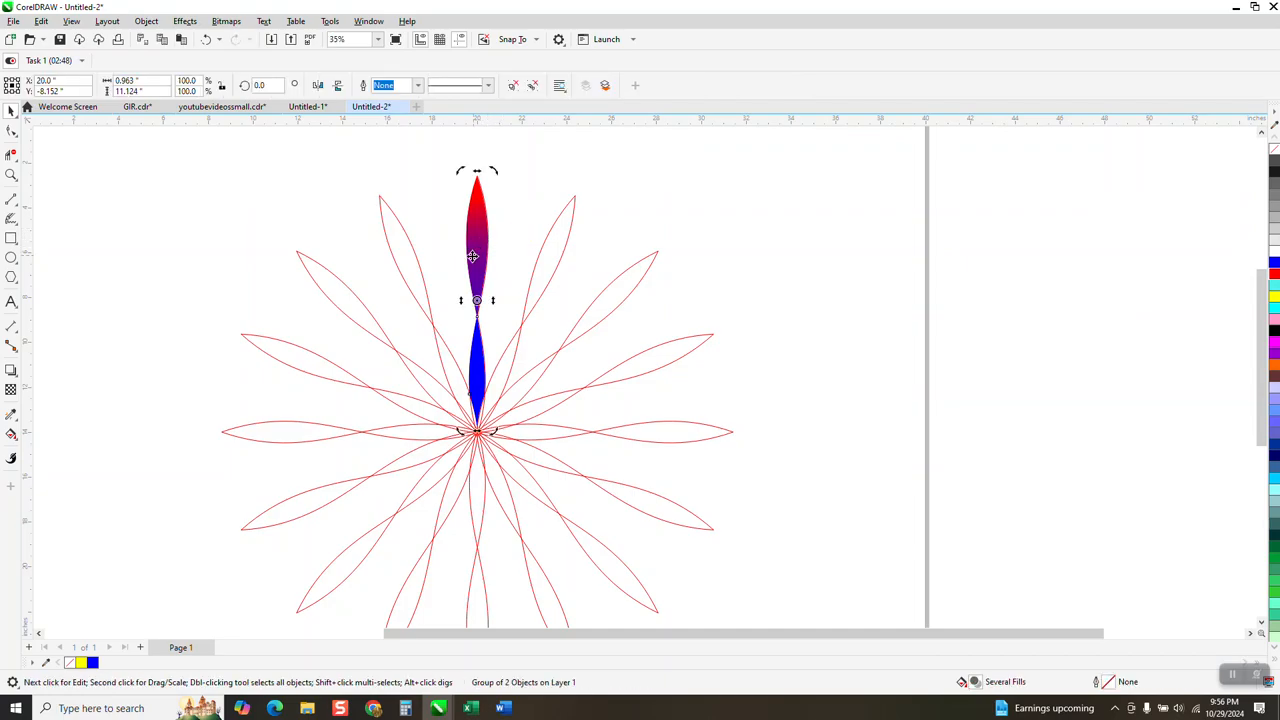
{"action": "left_click_drag", "start_coordinate": [476, 300], "coordinate": [478, 431]}
- Make five rotated copies of the filled petal around the flower's centre at 22.5° intervals
{"action": "double_click", "coordinate": [279, 84]}
{"action": "type", "text": "22.5"}
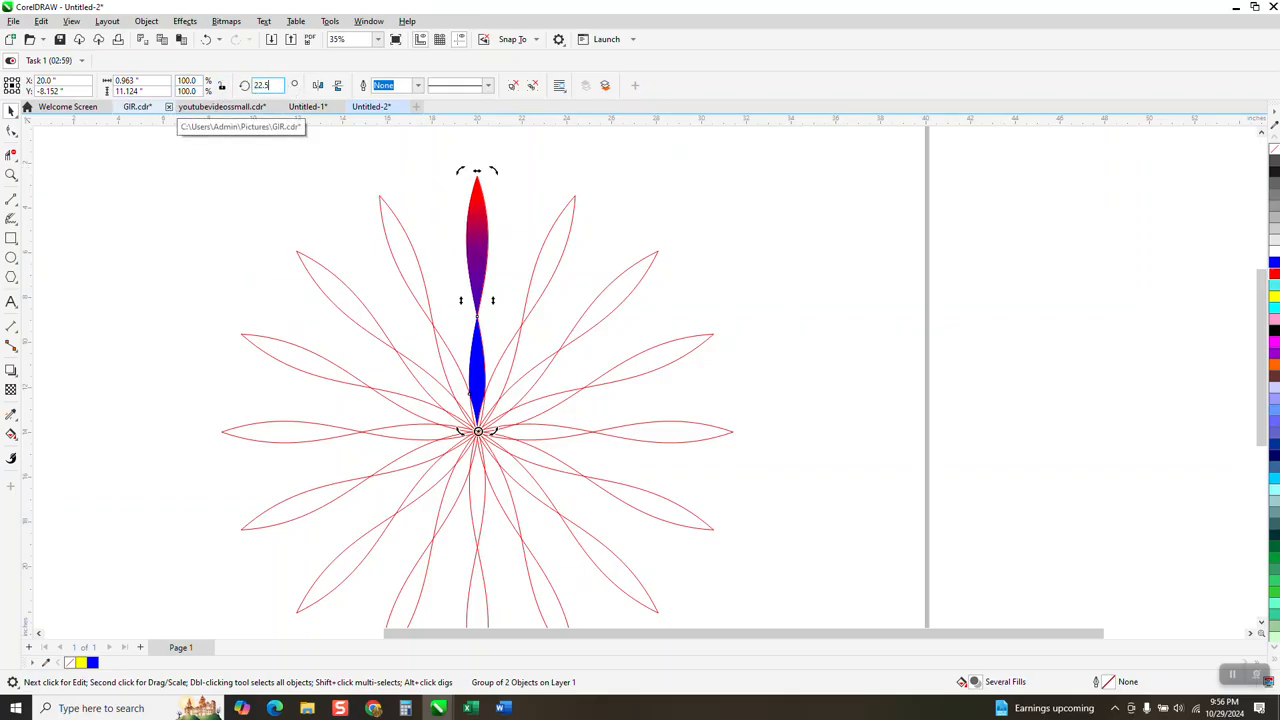
{"action": "key", "text": "ctrl+Return"}
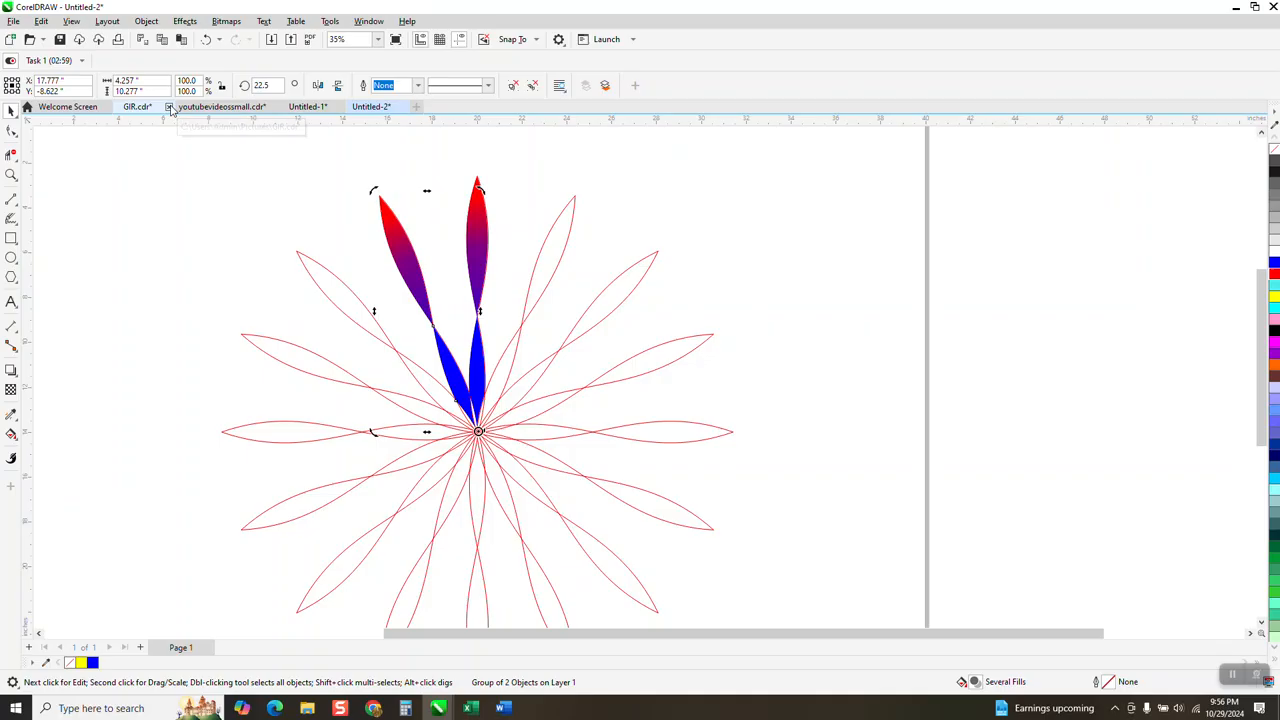
{"action": "key", "text": "ctrl+r"}
{"action": "key", "text": "ctrl+r"}
{"action": "key", "text": "ctrl+r"}
{"action": "key", "text": "ctrl+r"}
{"action": "left_click", "coordinate": [171, 109]}
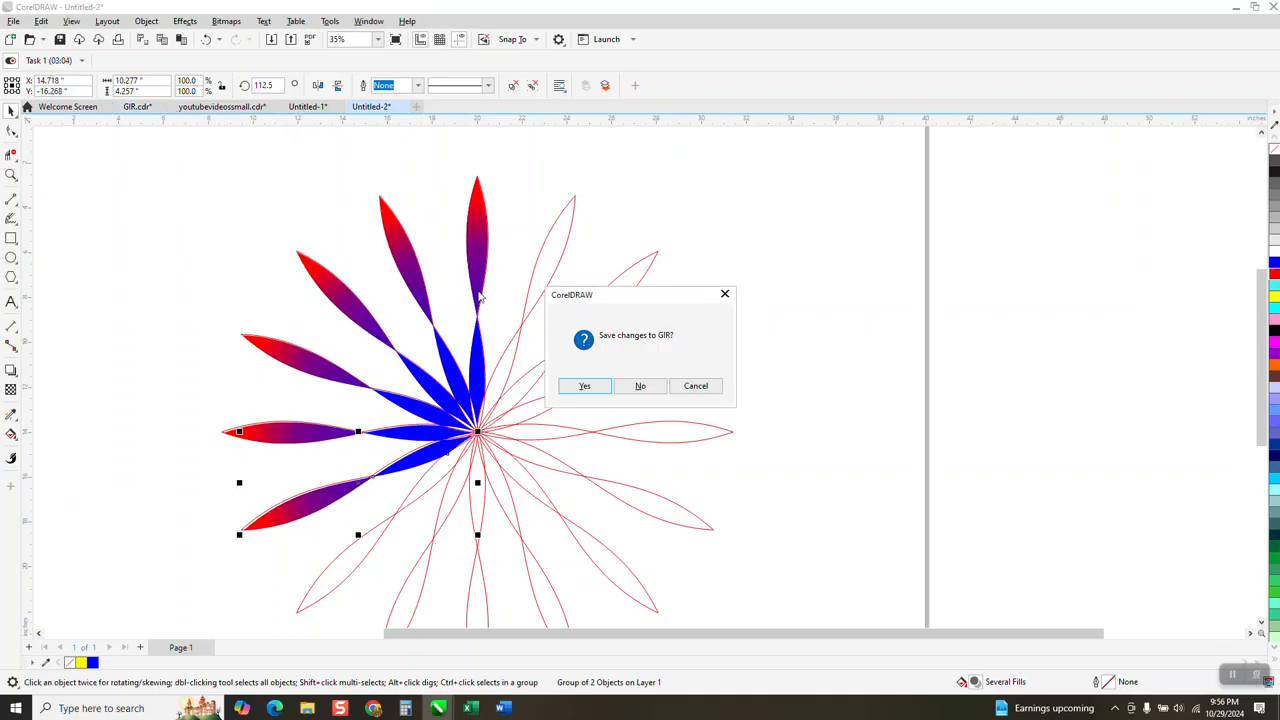
{"action": "left_click", "coordinate": [676, 388]}
- Move the red outline flower to the right of the filled petals, centred at about X 31.04 in, Y -14.03 in
{"action": "left_click_drag", "start_coordinate": [621, 305], "coordinate": [1134, 249]}
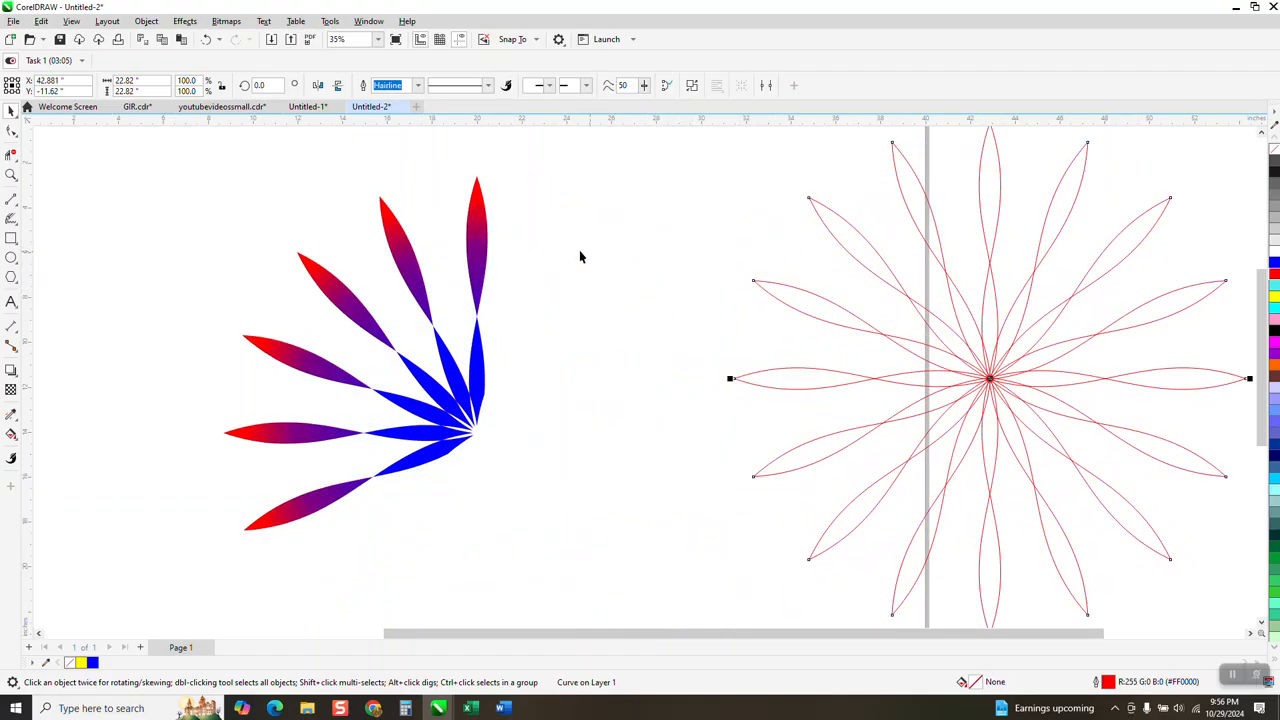
{"action": "scroll", "coordinate": [505, 243], "scroll_direction": "down", "scroll_amount": 2}
{"action": "left_click_drag", "start_coordinate": [839, 345], "coordinate": [665, 381]}
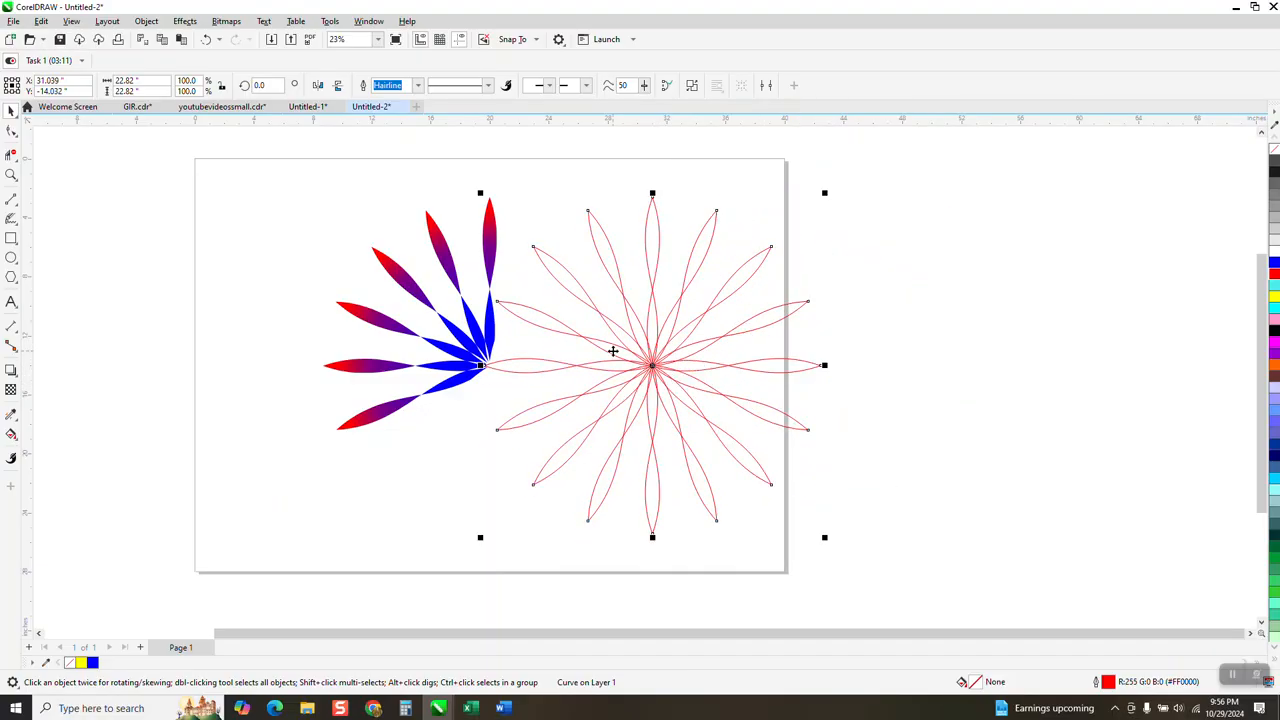